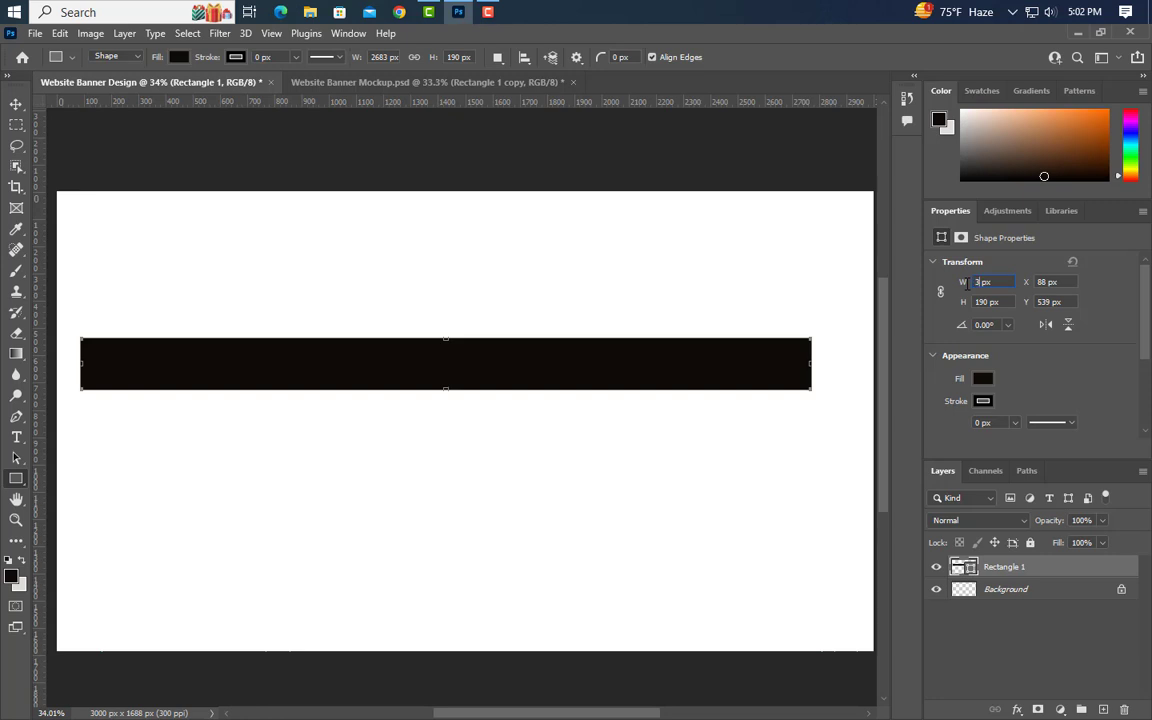
- Resize the black rectangle to 3500 px wide and 200 px high
key("Return")
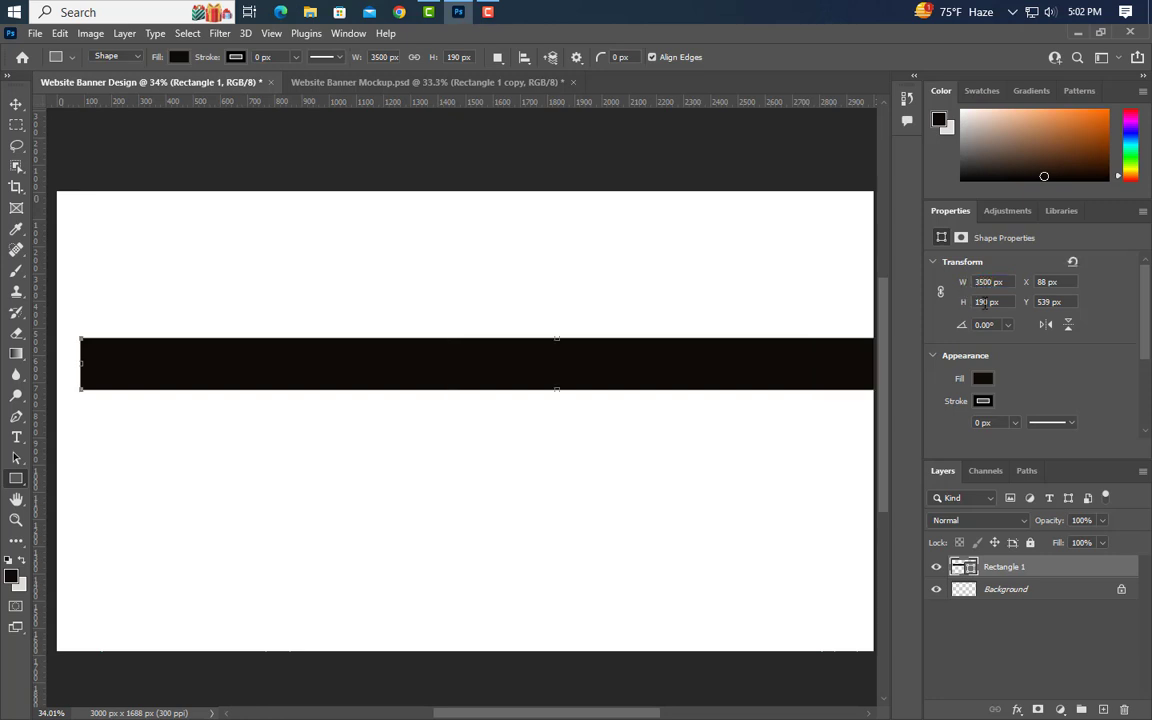
type("200")
key("Return")
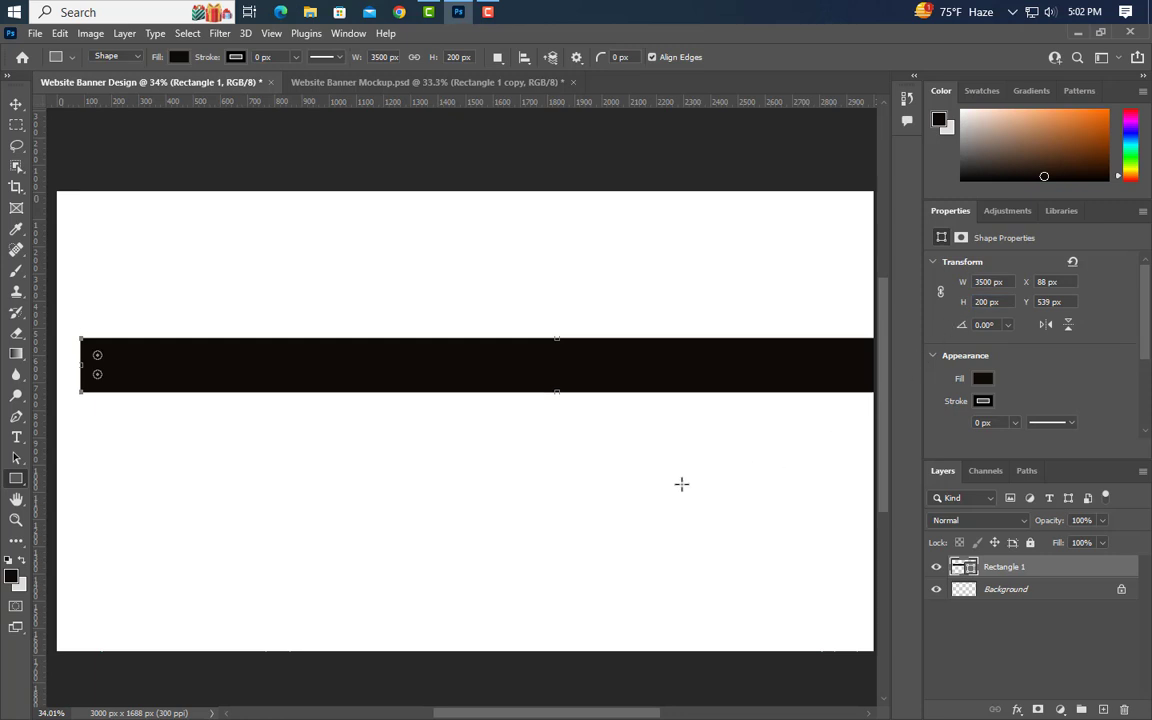
- Rotate the rectangle to 45° and center it on the canvas
key("ctrl+t")
left_click_drag(331, 256, 516, 240)
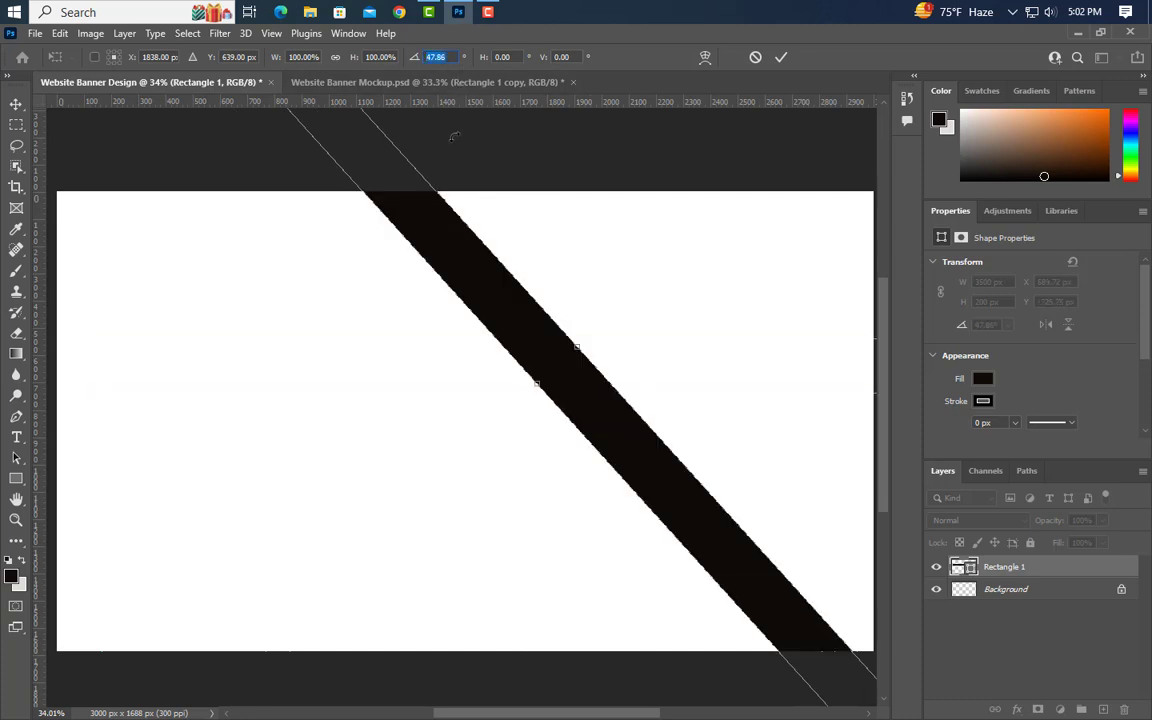
type("45")
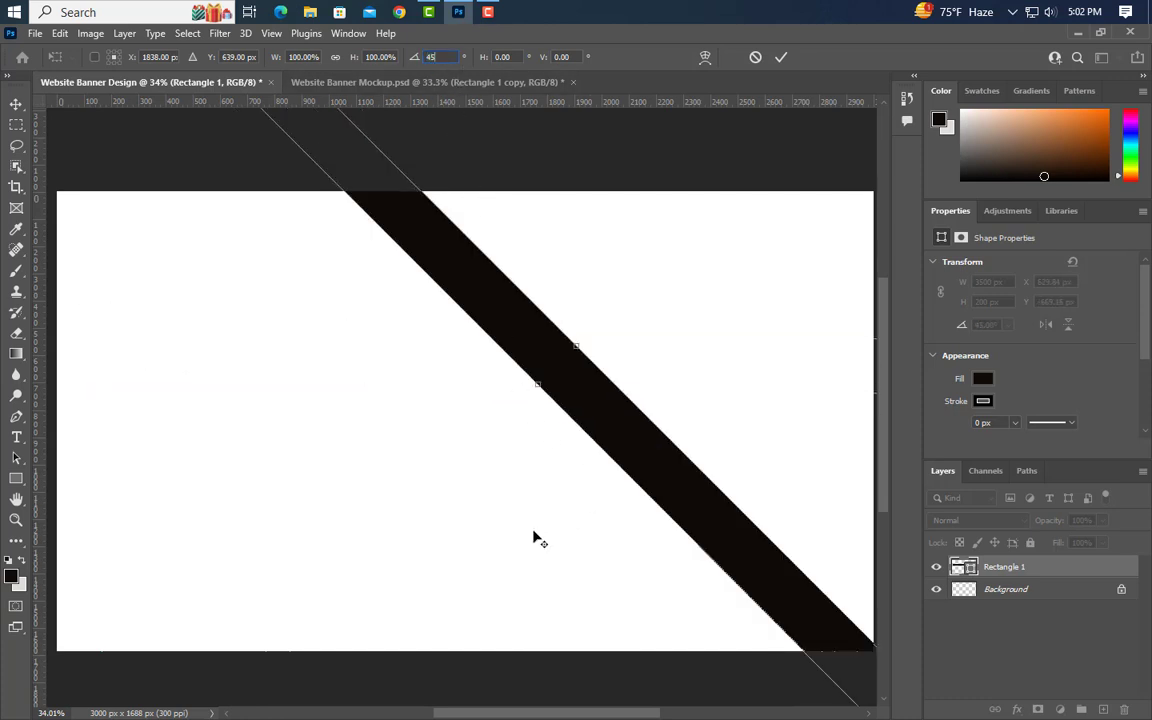
scroll(539, 516, "down", 2)
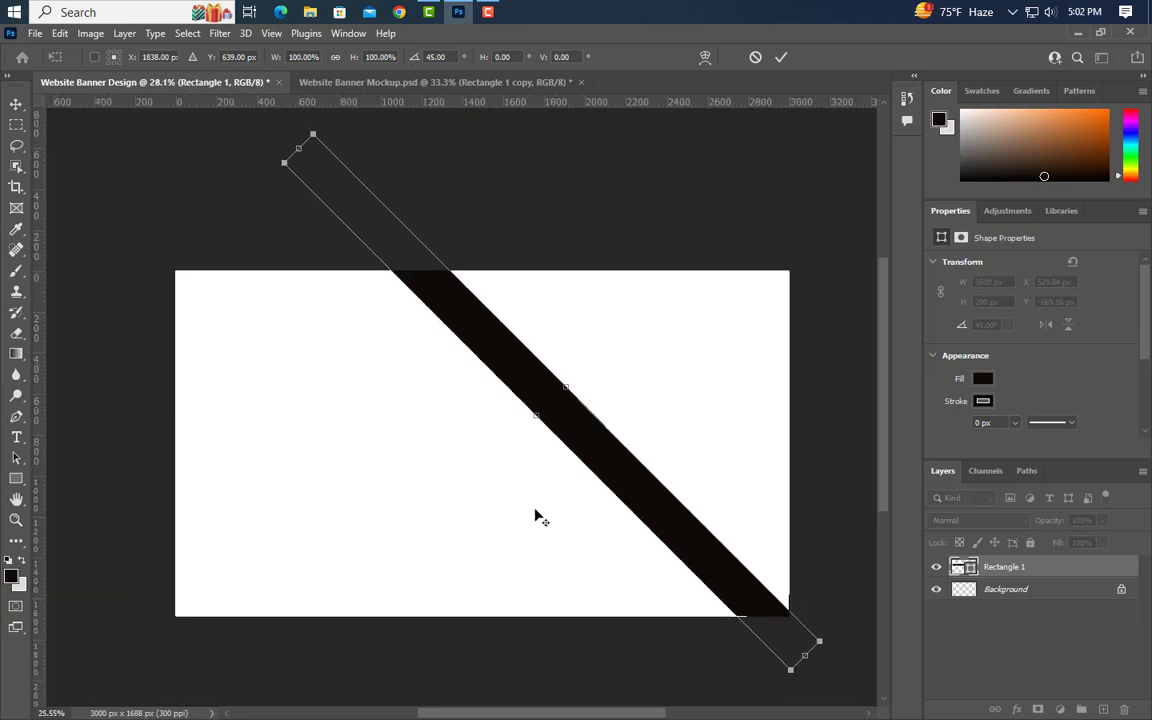
mouse_move(589, 522)
left_mouse_down()
mouse_move(623, 509)
mouse_move(594, 535)
mouse_move(571, 535)
left_mouse_up()
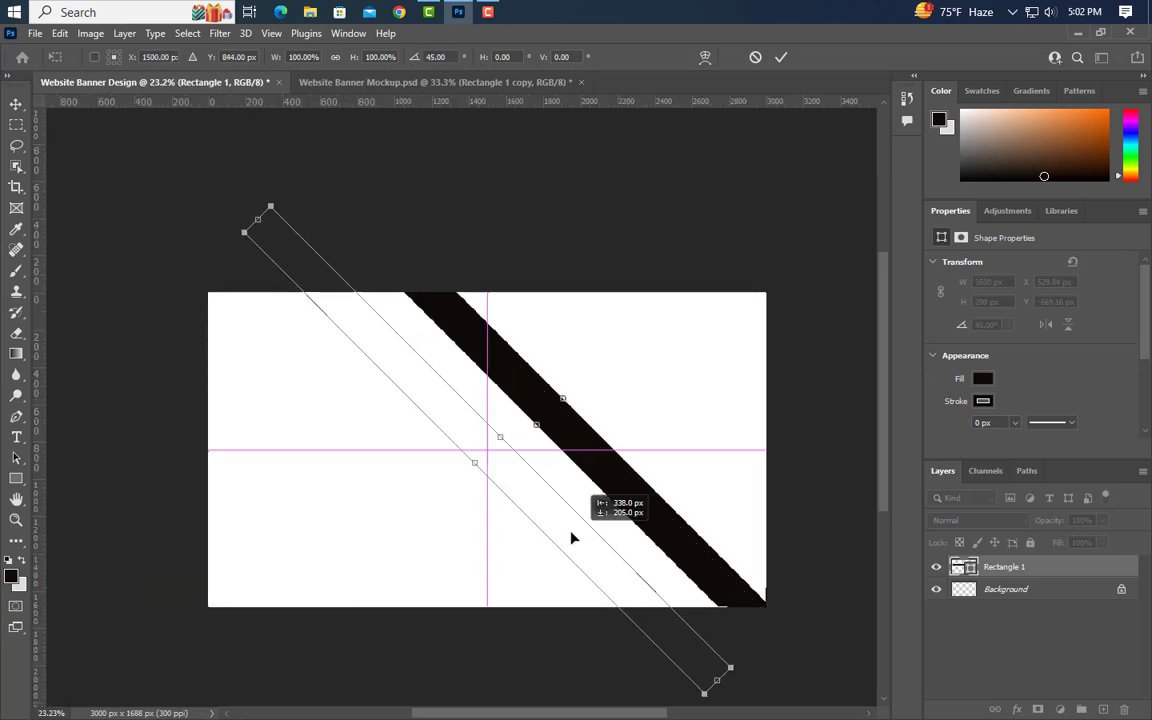
left_click(781, 57)
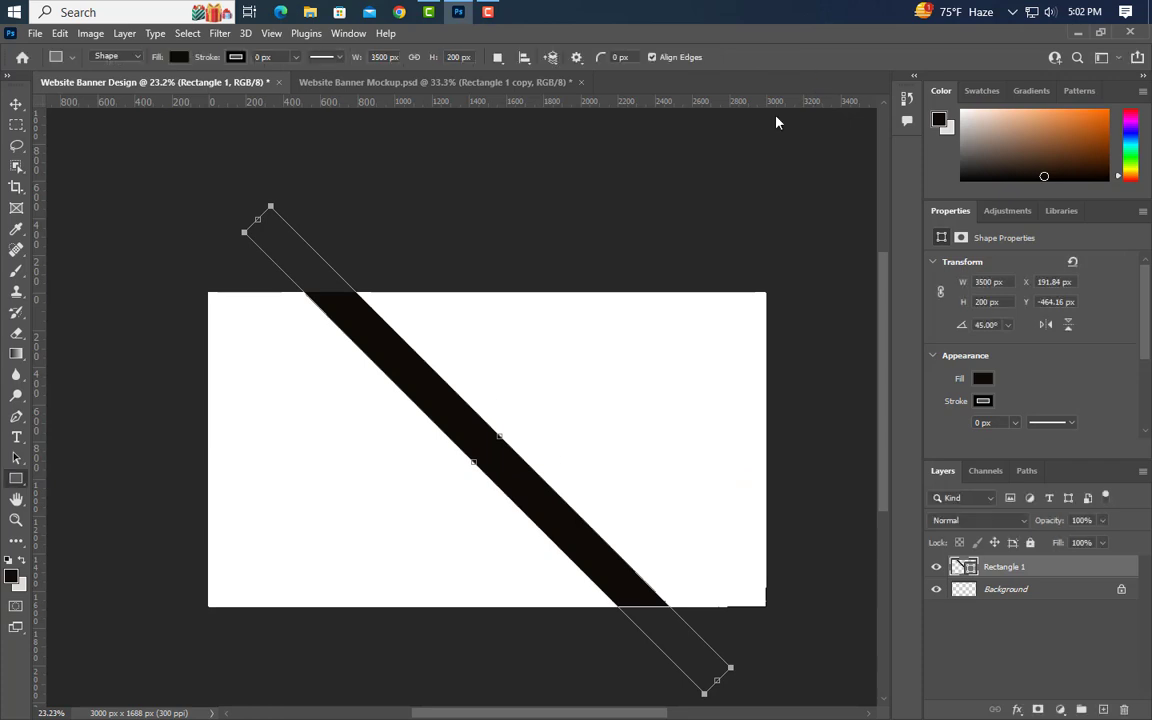
- Add a gradient overlay to the diagonal rectangle with d7d7d7 as the color of the gradient's starting stop
double_click(1103, 571)
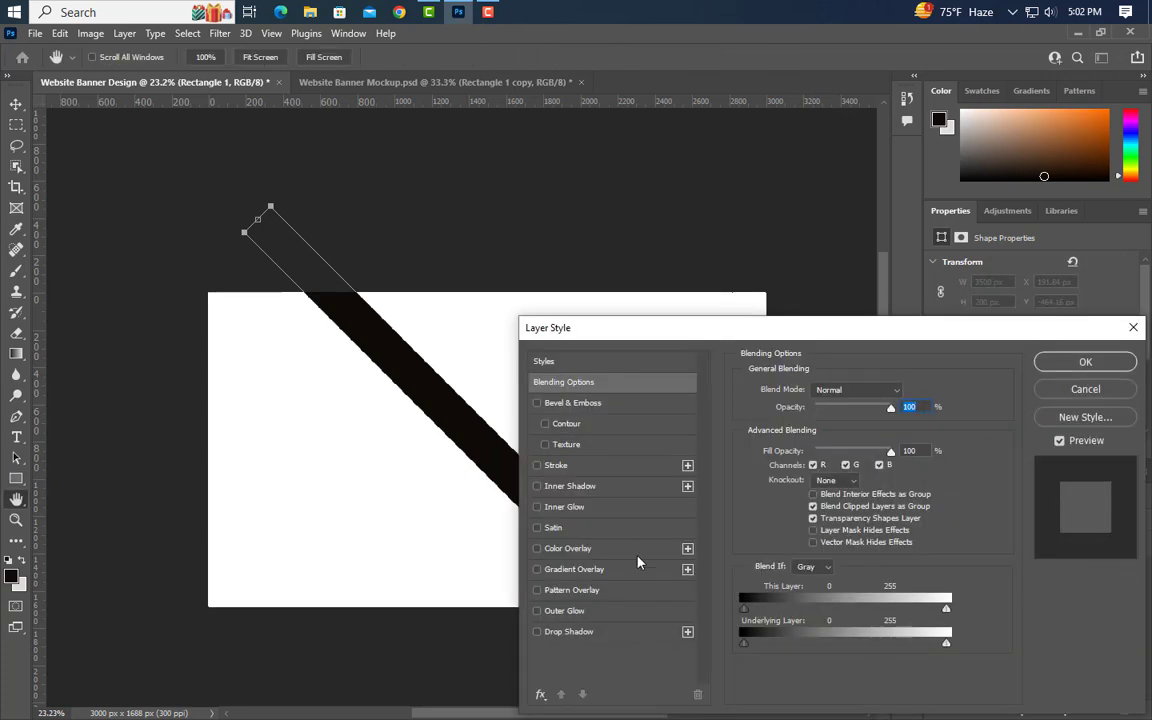
left_click(557, 569)
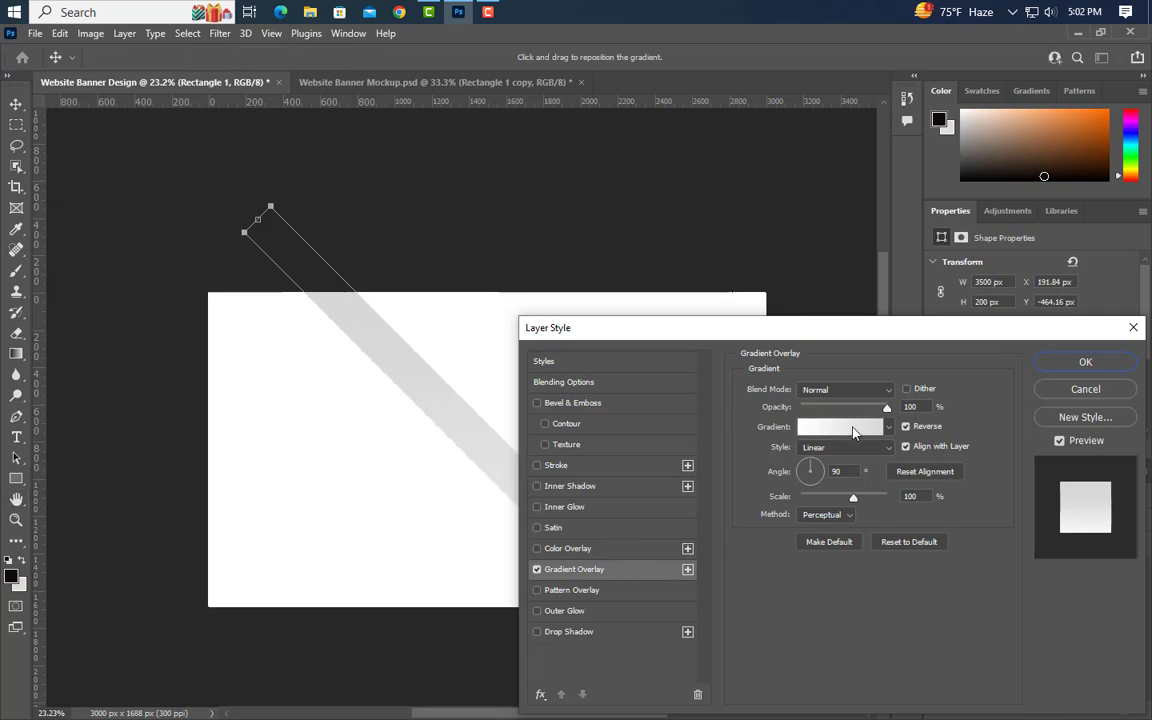
left_click(853, 428)
left_click(406, 397)
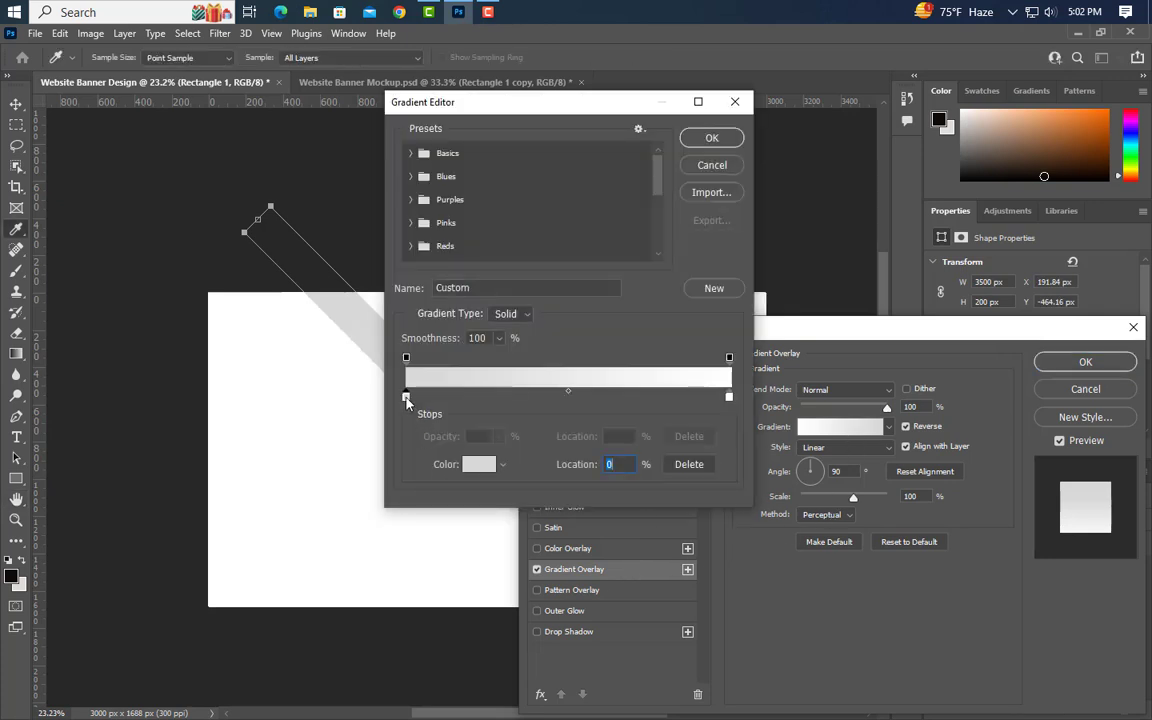
double_click(406, 397)
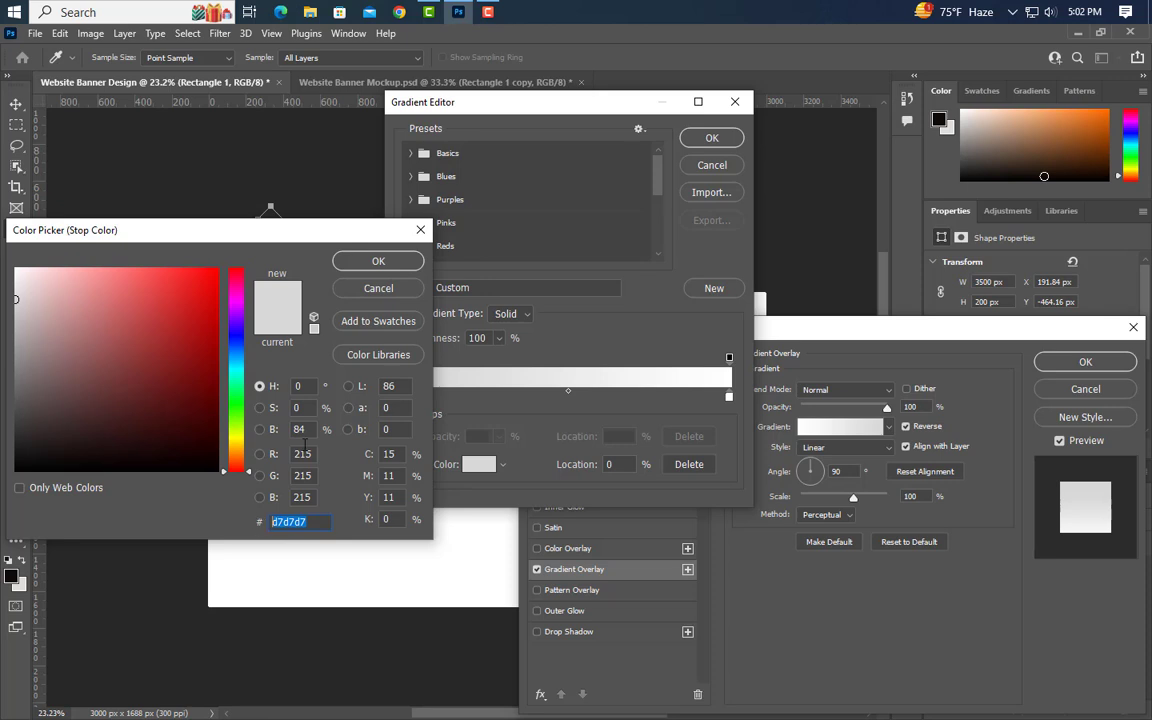
left_click(400, 266)
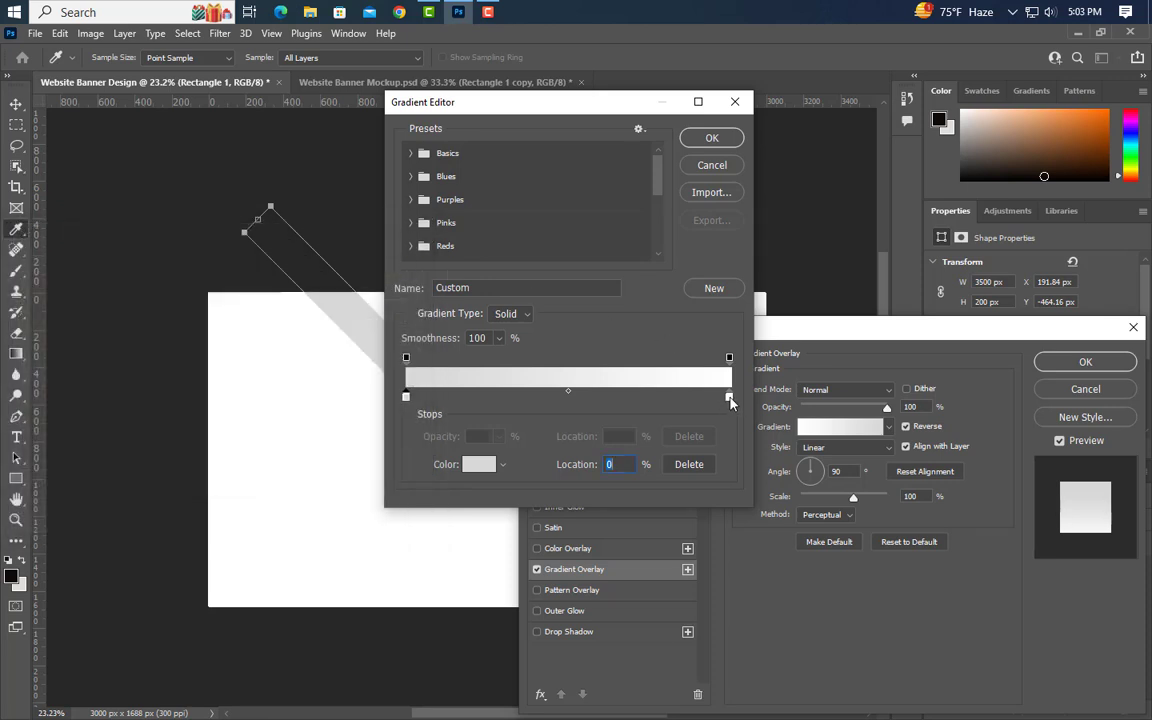
- Use ffffff for the gradient's end stop and apply the overlay as a reversed linear gradient at 90°
left_click(729, 398)
double_click(729, 398)
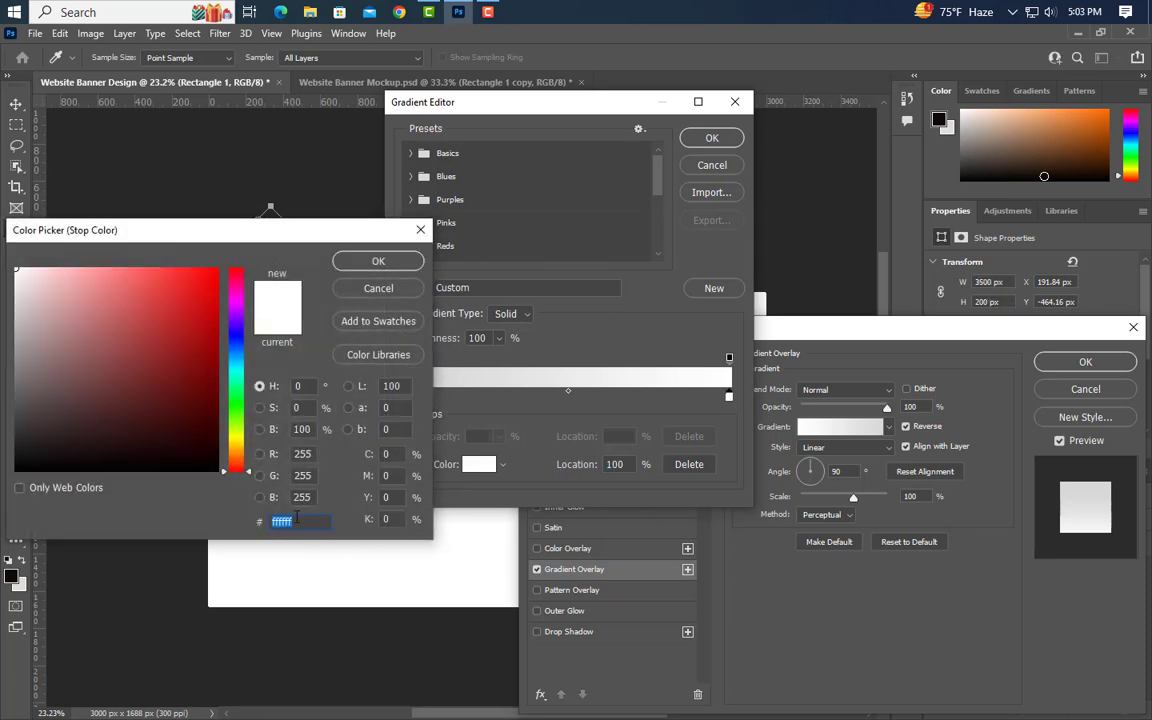
left_click(378, 261)
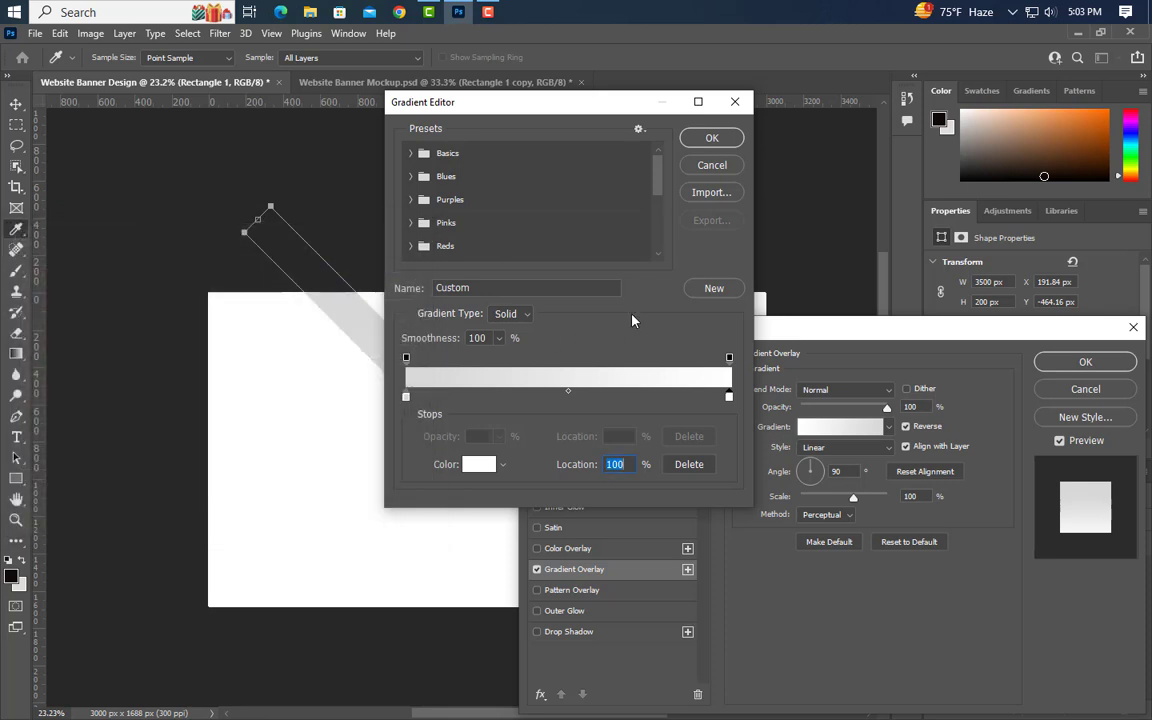
left_click(711, 141)
left_click_drag(928, 409, 894, 407)
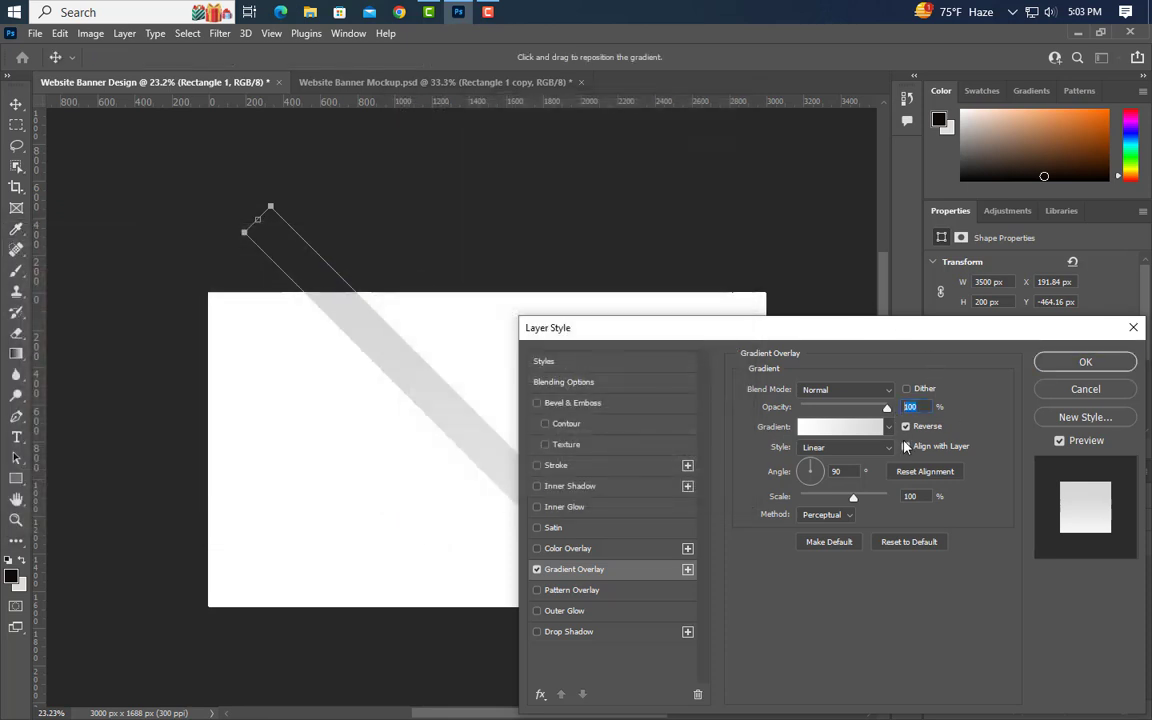
left_click(869, 450)
left_click(856, 464)
left_click(1078, 363)
- Duplicate the gradient stripe and nudge the copy flush against the lower-left edge of the original
scroll(508, 518, "up", 2)
scroll(551, 539, "up", 2)
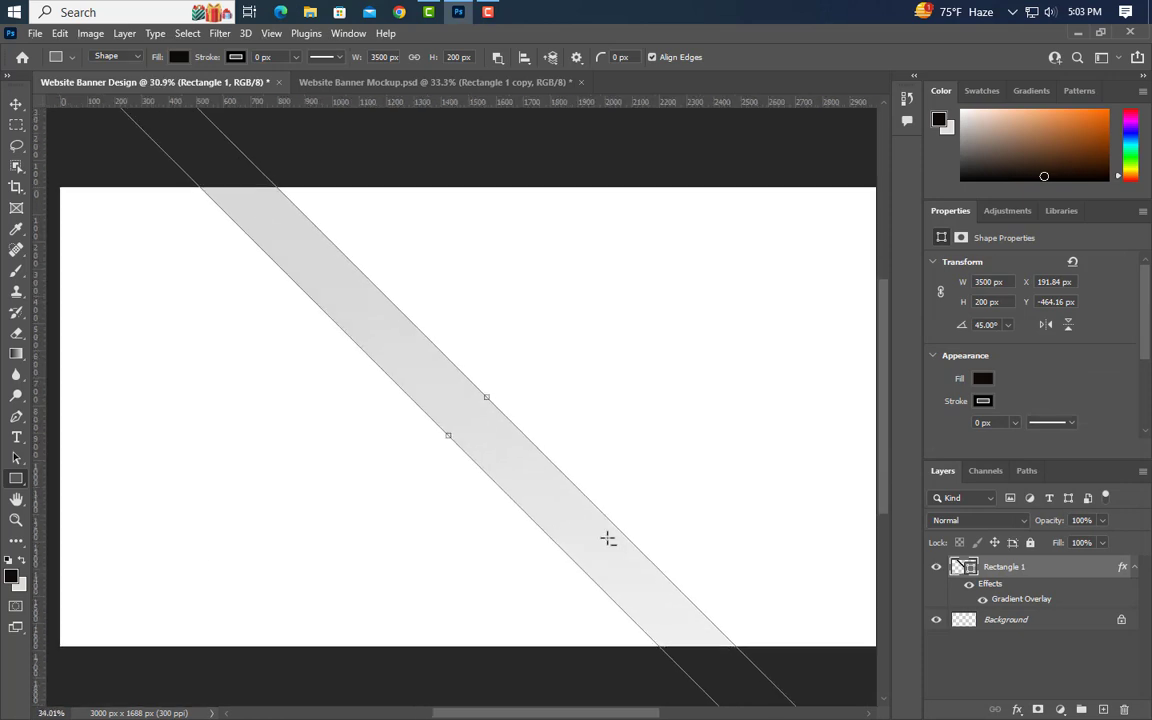
left_click(16, 104)
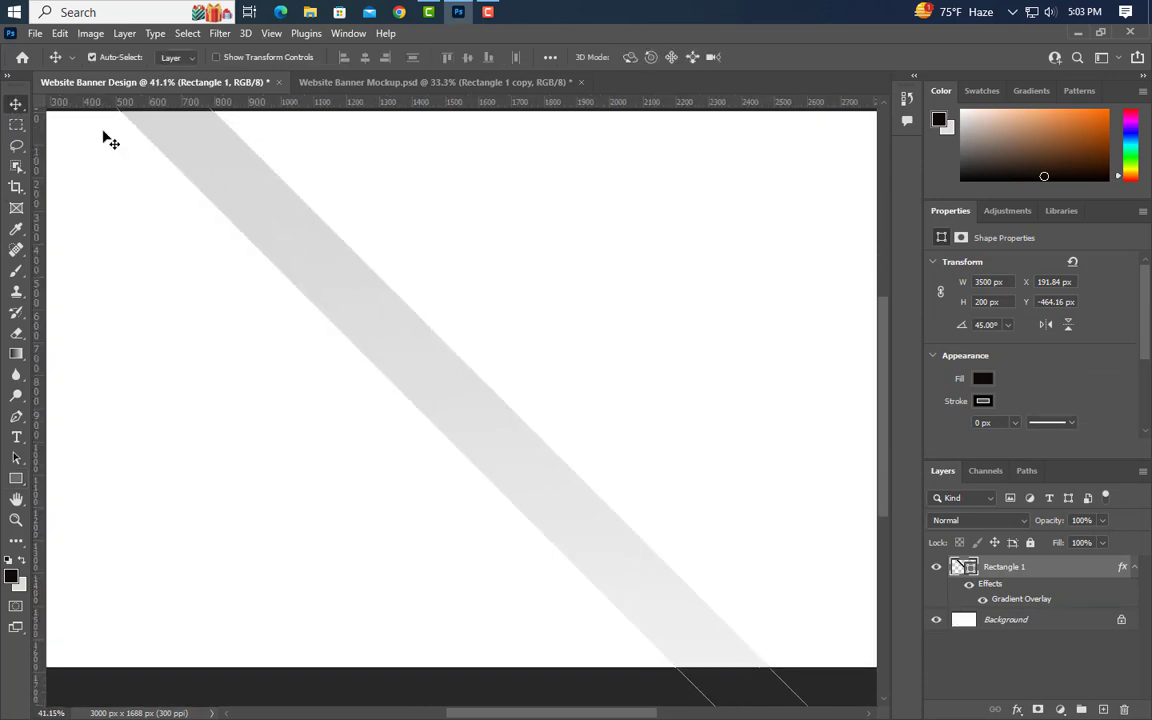
left_click_drag(545, 473, 450, 477)
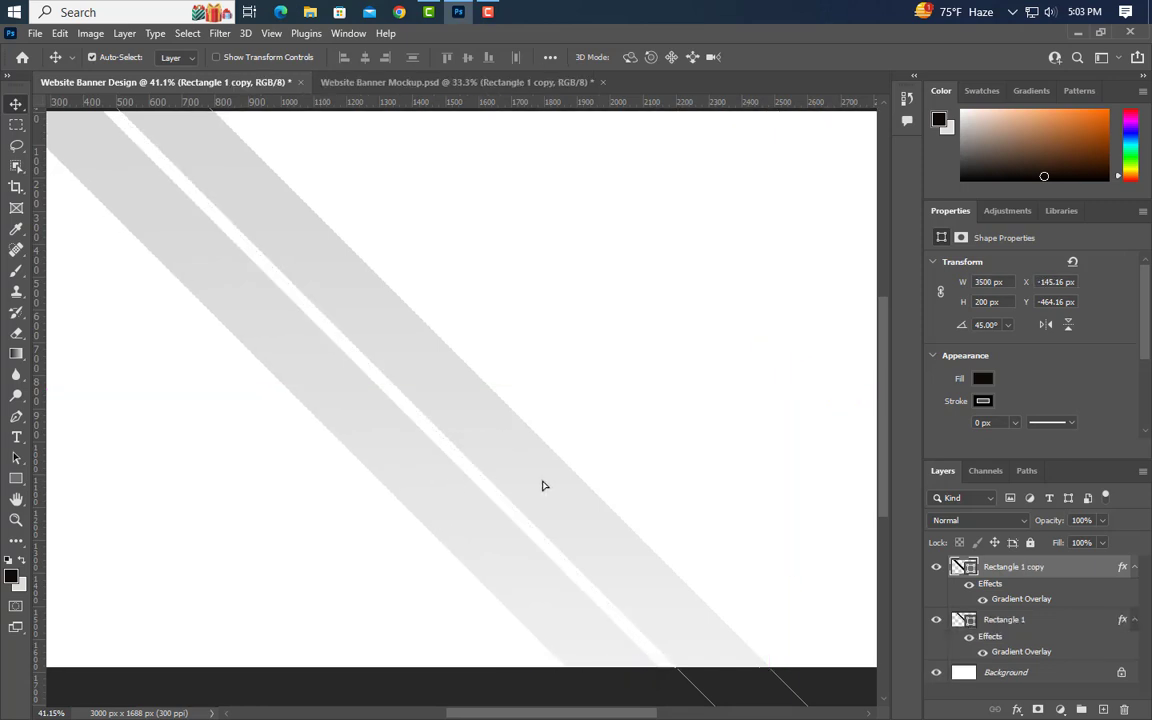
key("shift+Right")
key("Right")
key("Right")
key("ctrl+0")
key("Right")
key("Right")
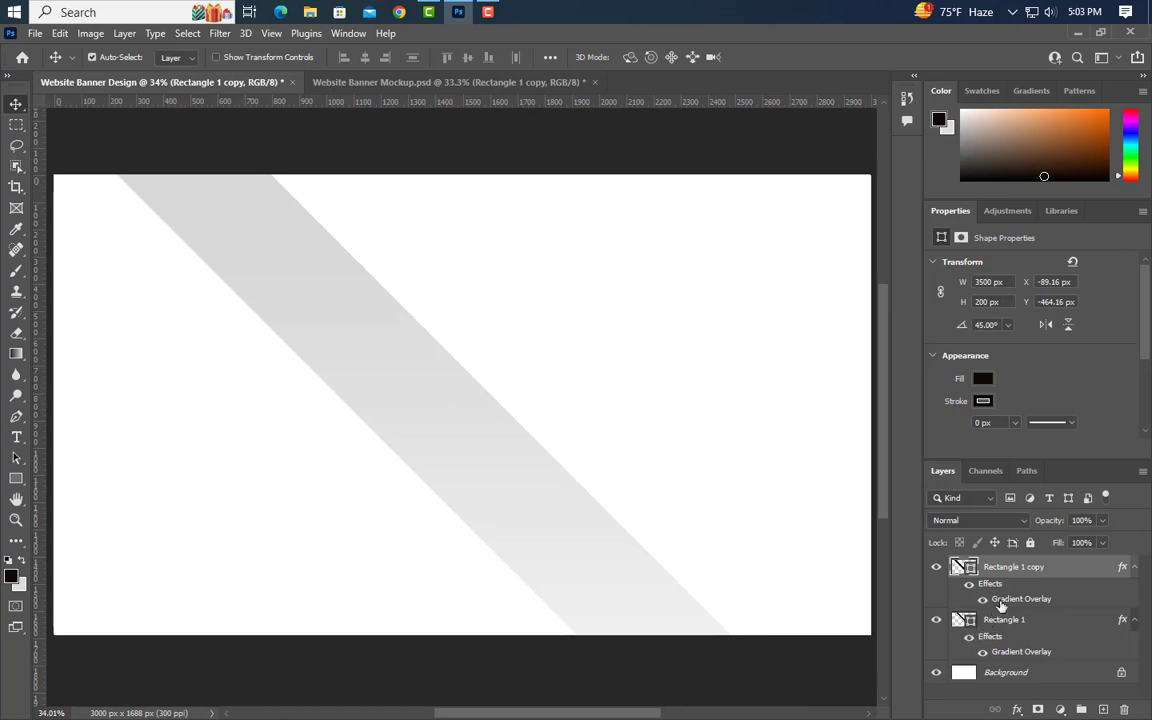
- Turn off Reverse in the gradient overlay of the duplicated stripe
double_click(1001, 605)
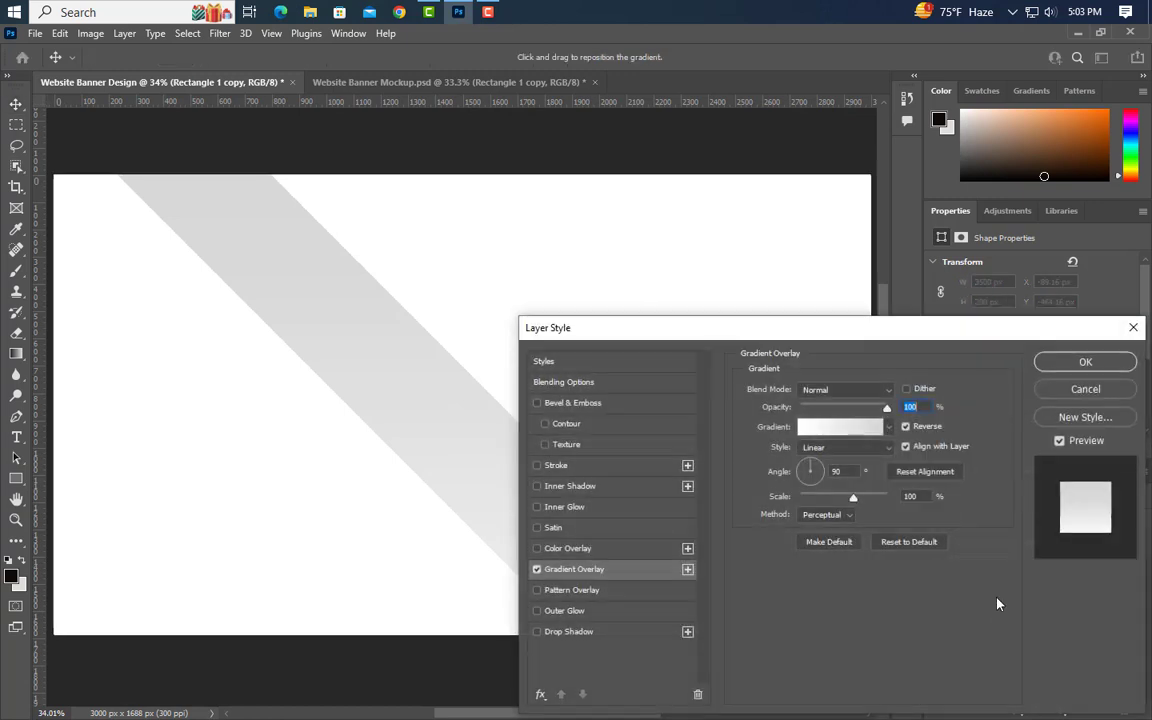
left_click(905, 426)
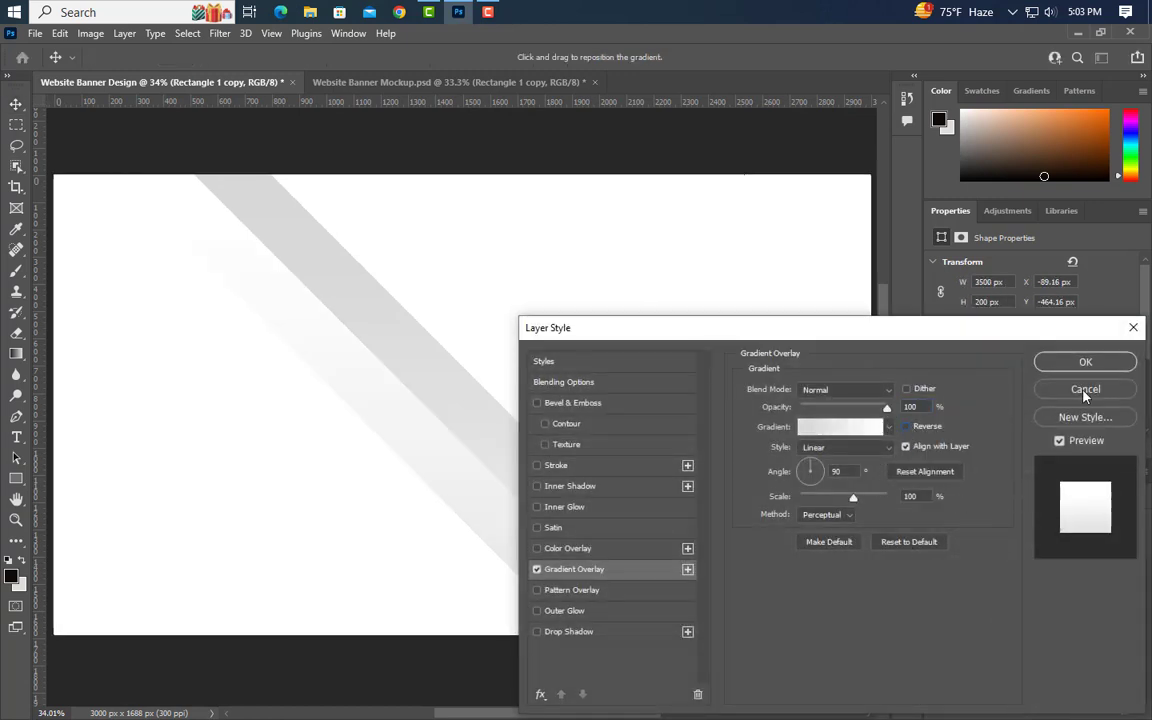
left_click(1085, 361)
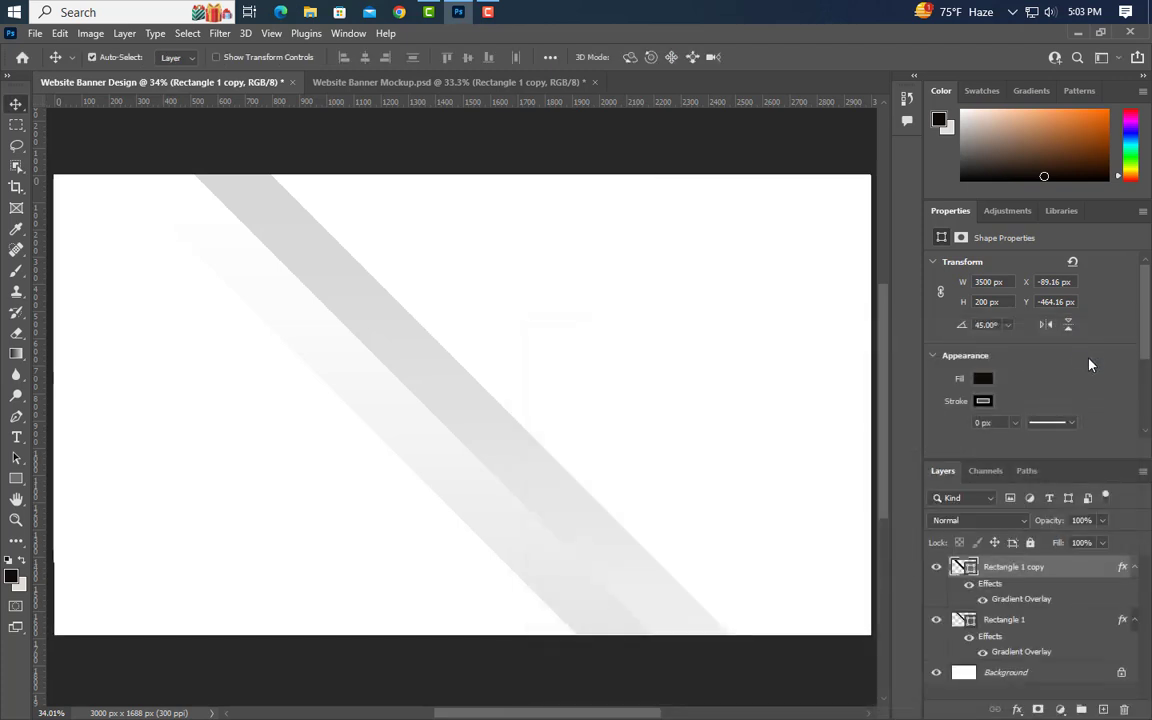
- Group the two stripes and place a duplicate of the group directly against the original's lower-left edge
left_click(1050, 628, "shift")
left_click(1081, 709)
left_click_drag(505, 474, 347, 465)
scroll(362, 470, "up", 5)
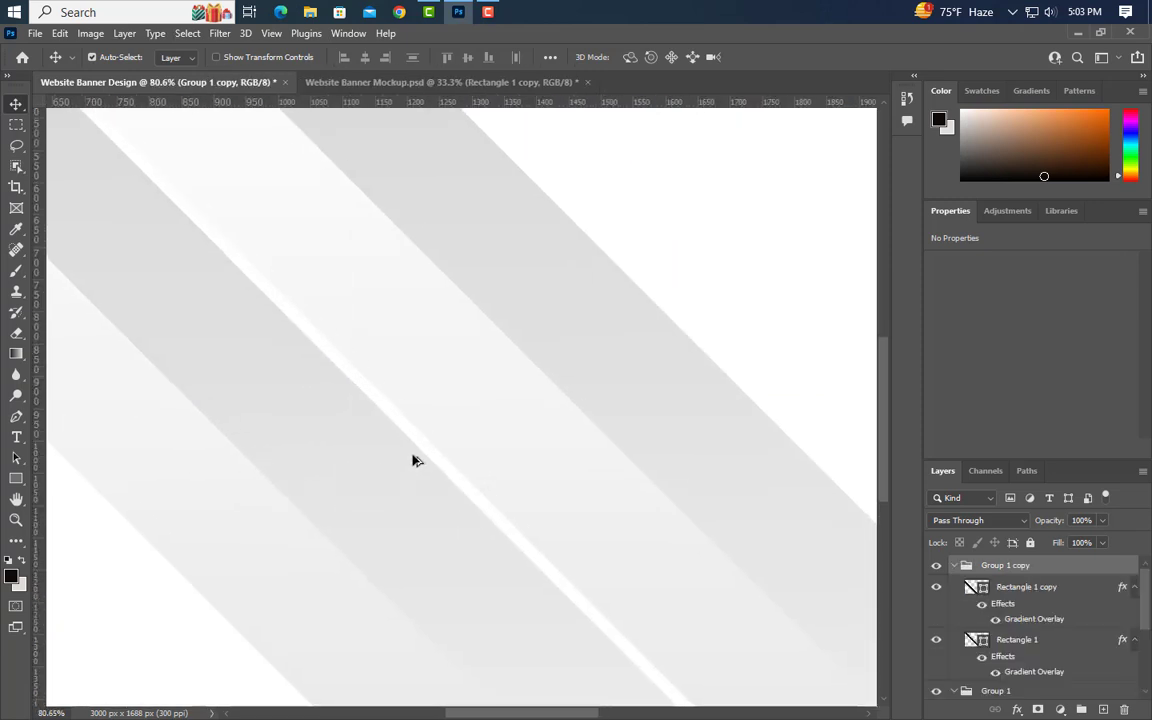
left_click_drag(414, 460, 418, 458)
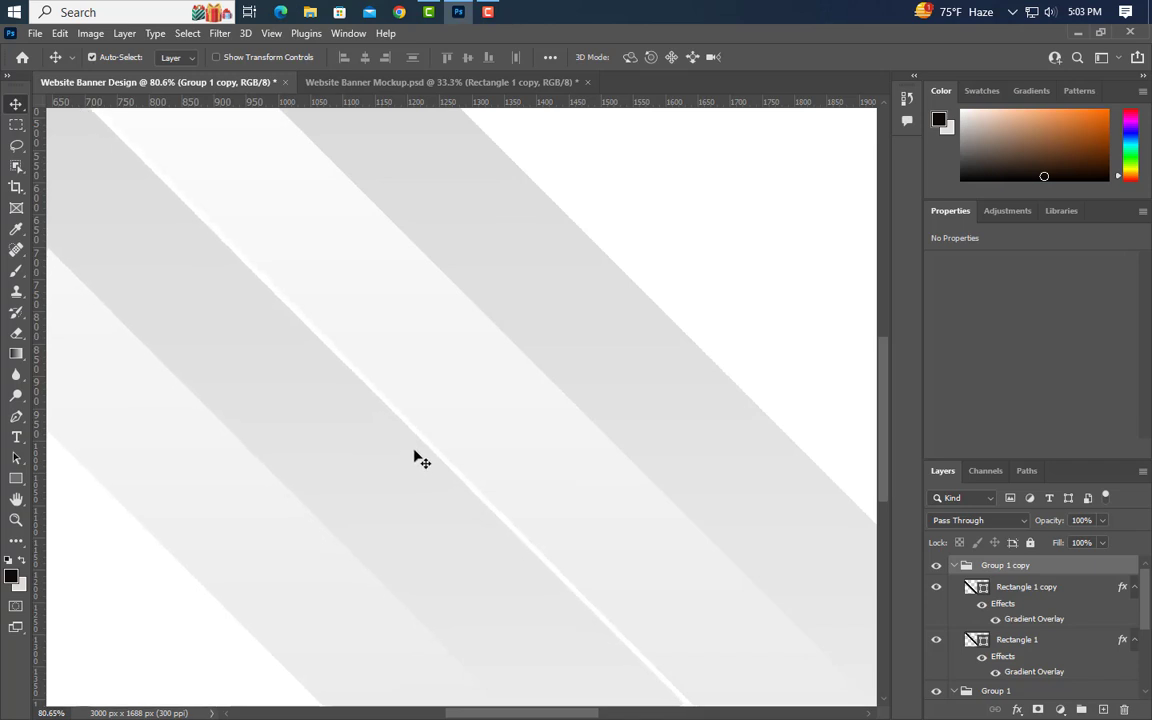
scroll(532, 406, "down", 3)
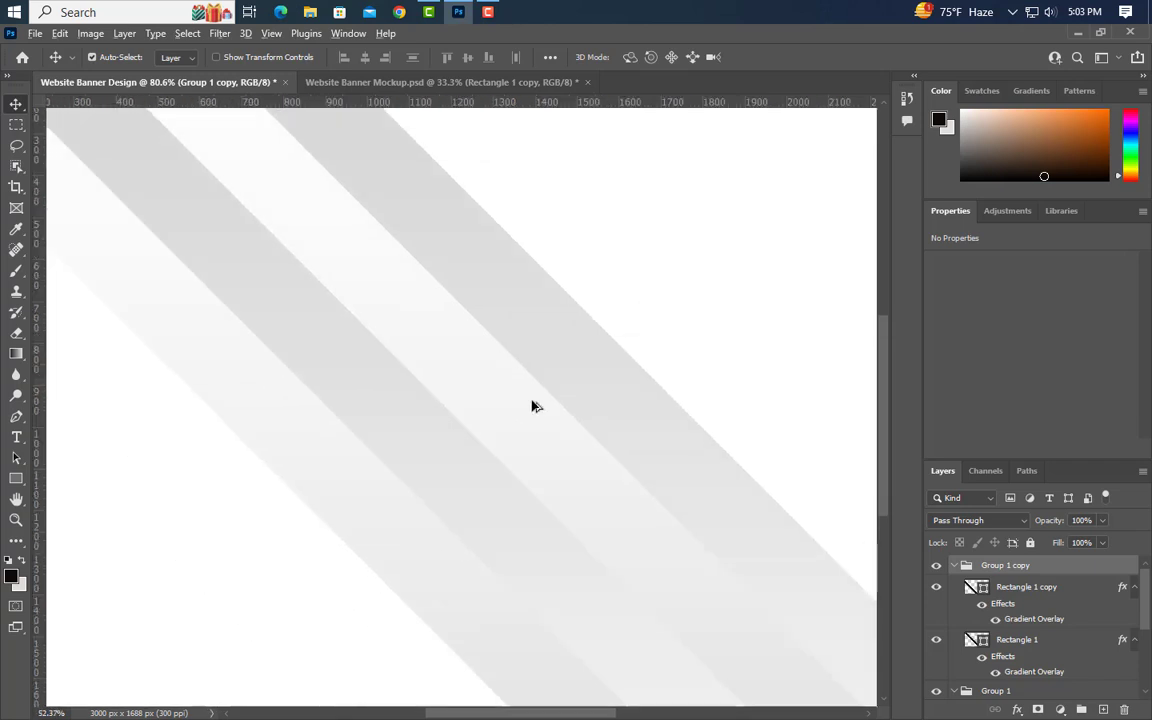
scroll(532, 406, "down", 2)
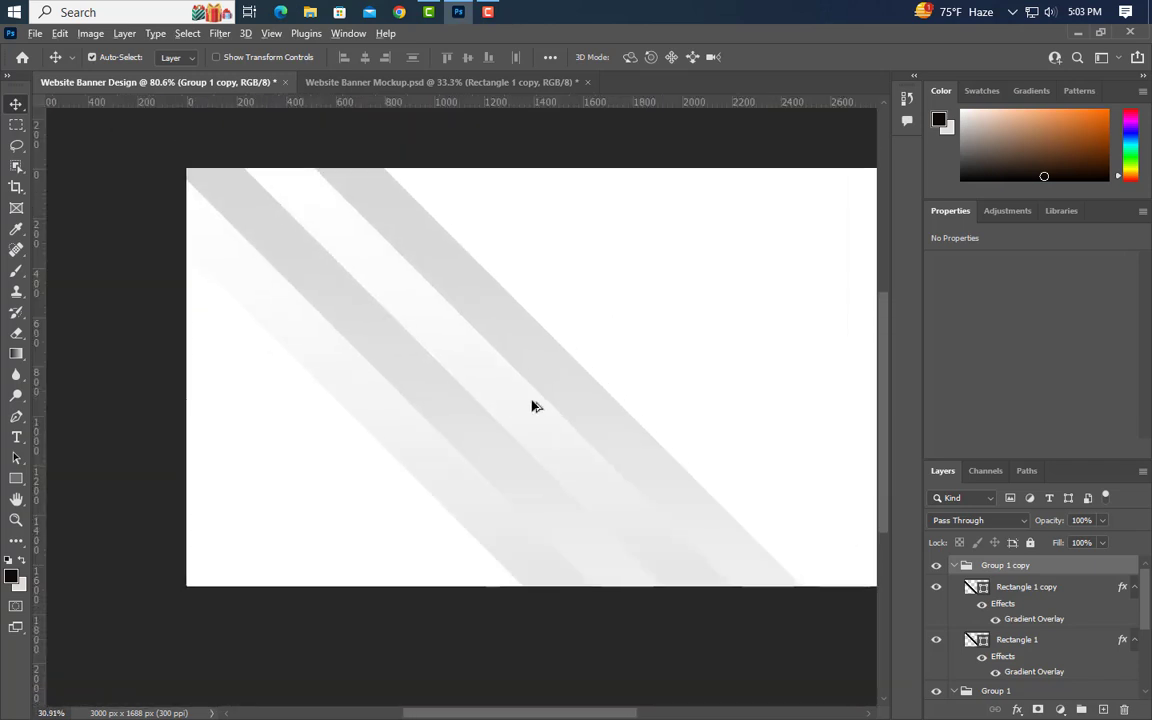
- Collapse both stripe groups and combine them into one parent group
left_click(953, 566)
left_click(954, 586)
left_click(1015, 589, "shift")
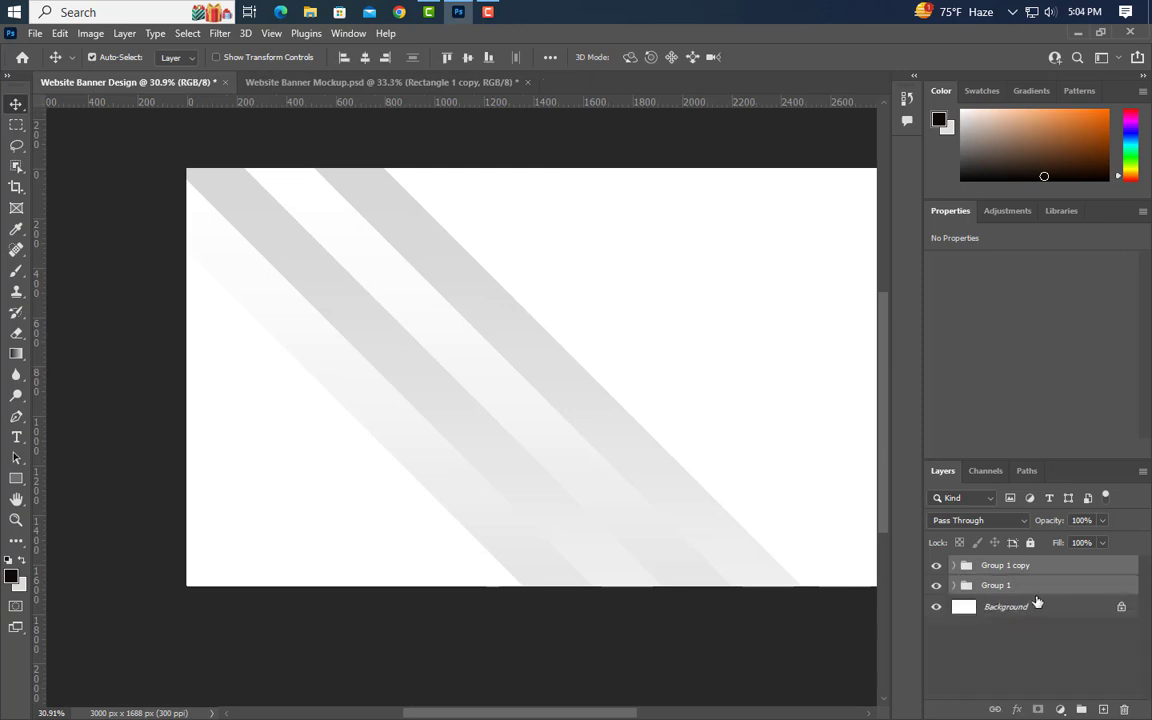
key("ctrl+g")
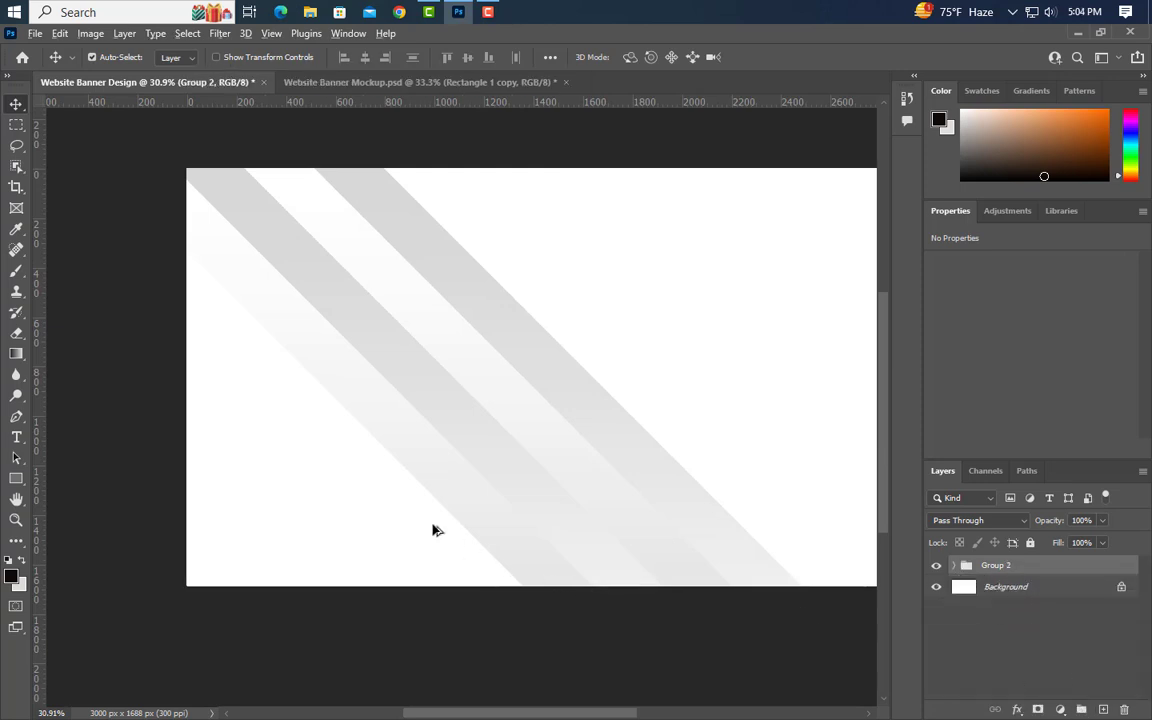
- Duplicate the parent group of four stripes and fit the copy against its lower-left side
left_click_drag(527, 438, 276, 468)
scroll(373, 486, "up", 3)
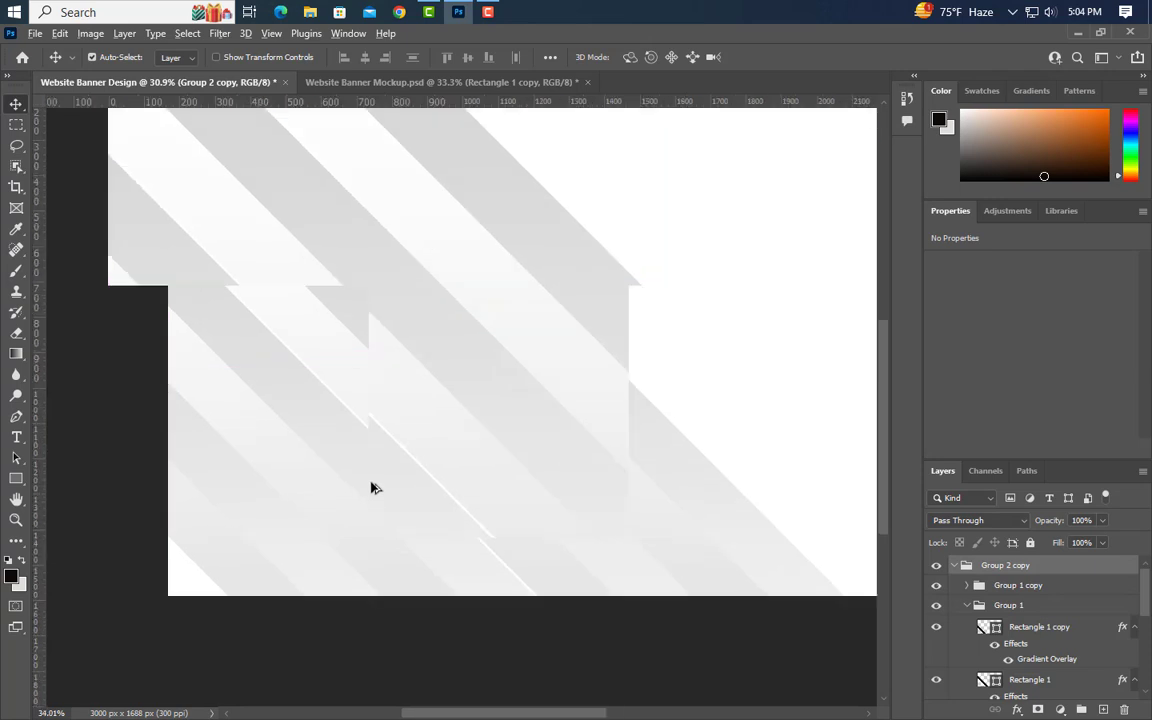
scroll(396, 500, "up", 3)
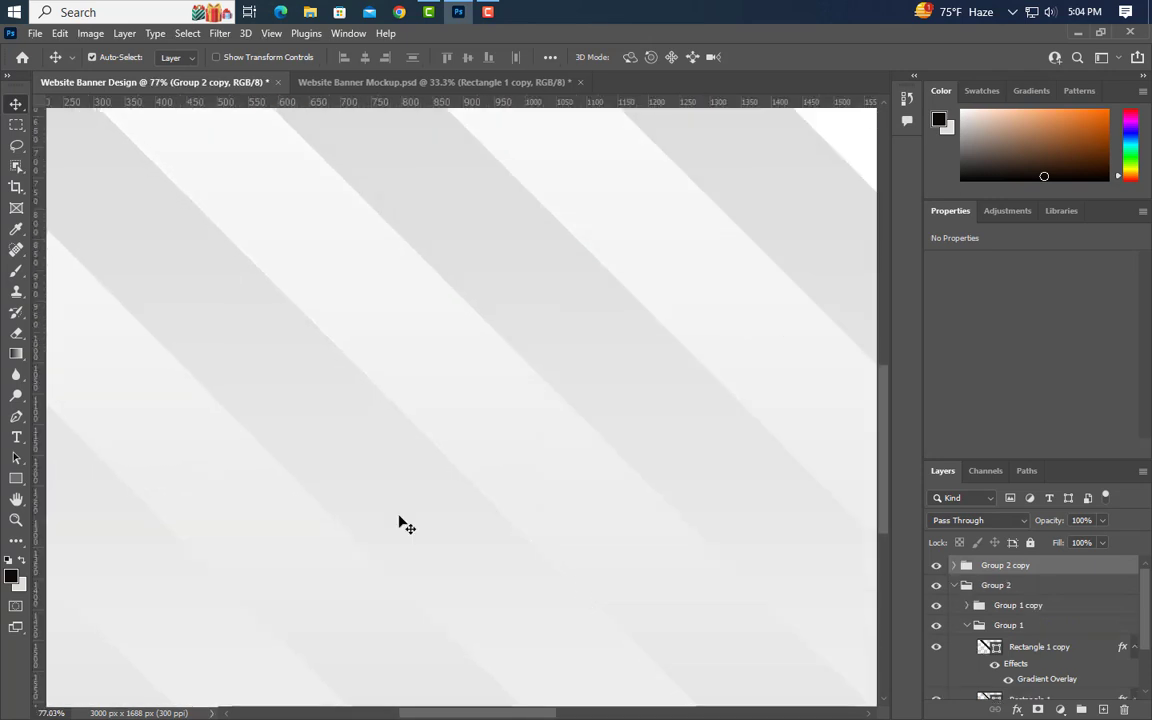
scroll(522, 499, "down", 4)
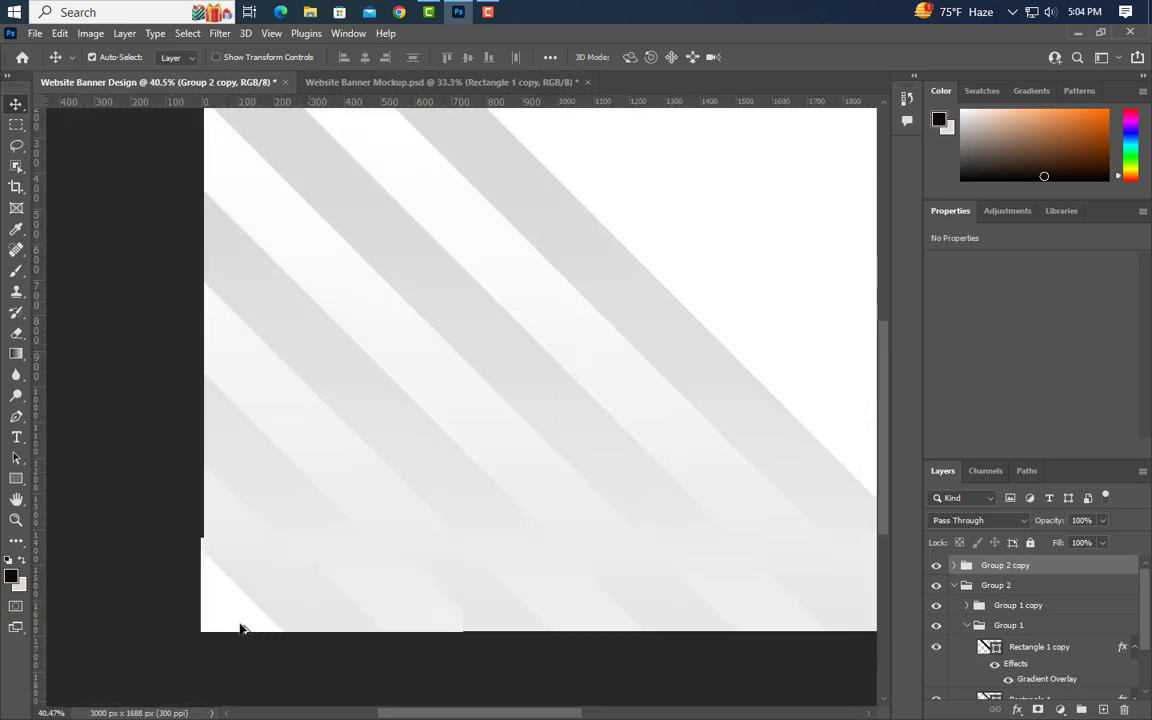
- Duplicate the lowest-left stripe and position the copy to cover the empty lower-left corner of the canvas
scroll(241, 628, "up", 2)
left_click(285, 598)
left_click_drag(316, 584, 211, 645)
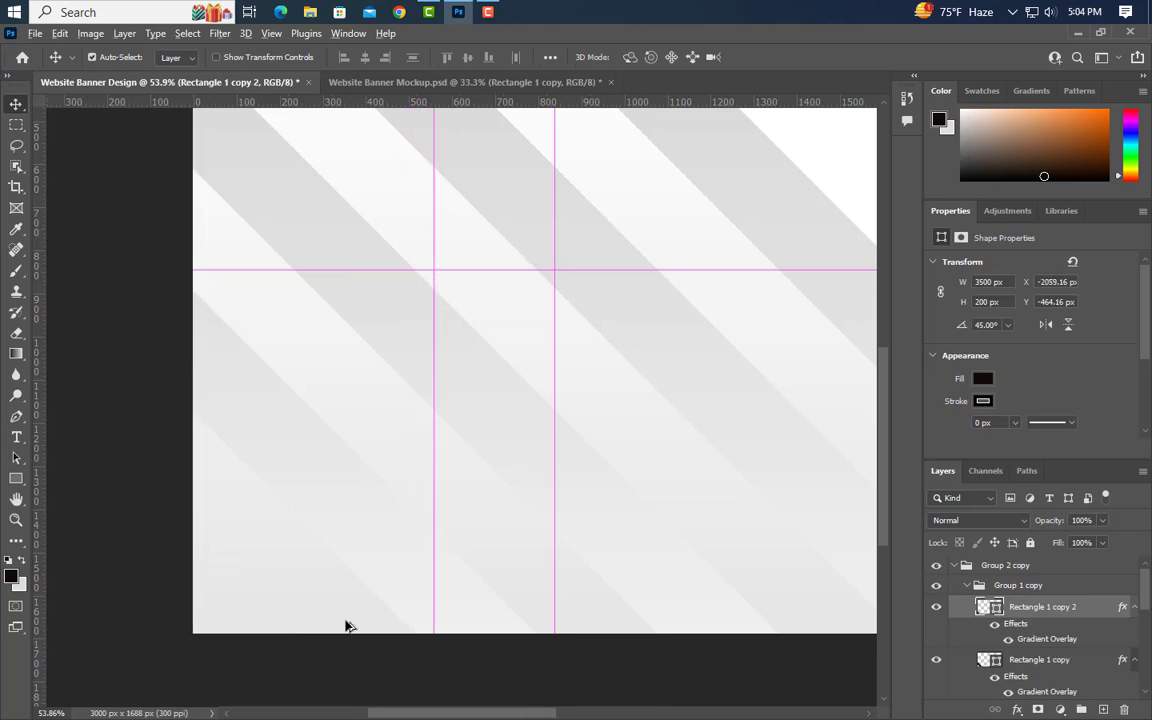
scroll(343, 624, "down", 3)
- Turn on Reverse in the gradient overlay of the new corner stripe
double_click(1050, 642)
left_click(907, 427)
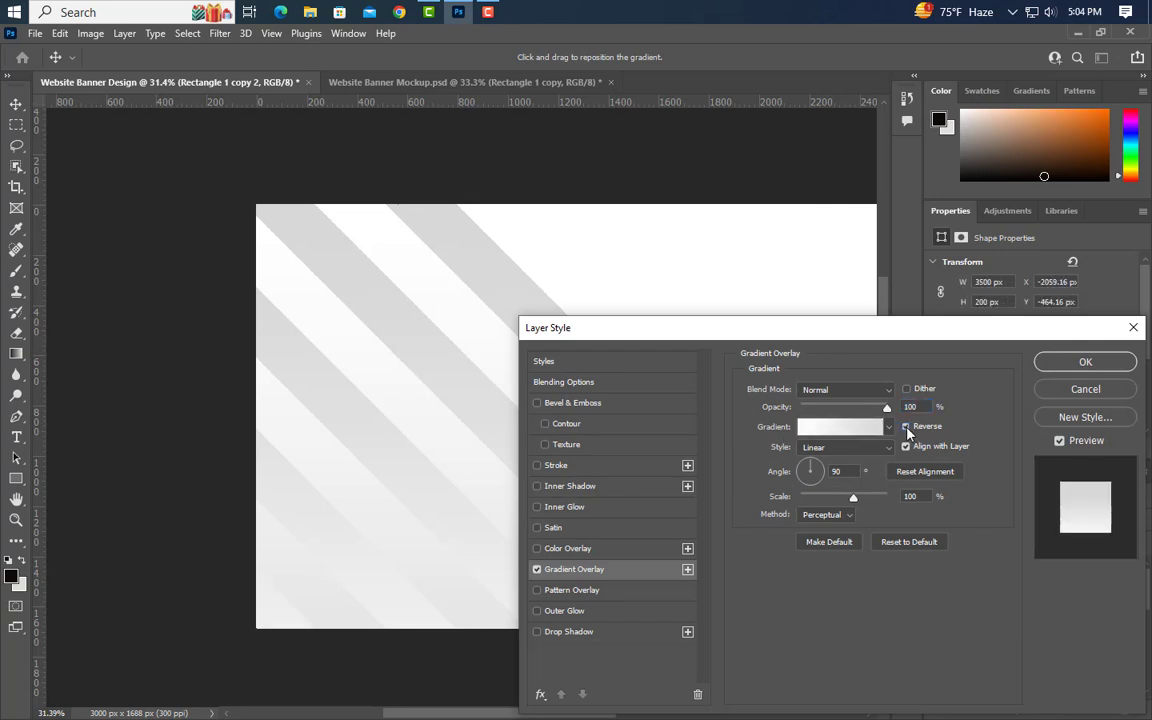
left_click(1075, 366)
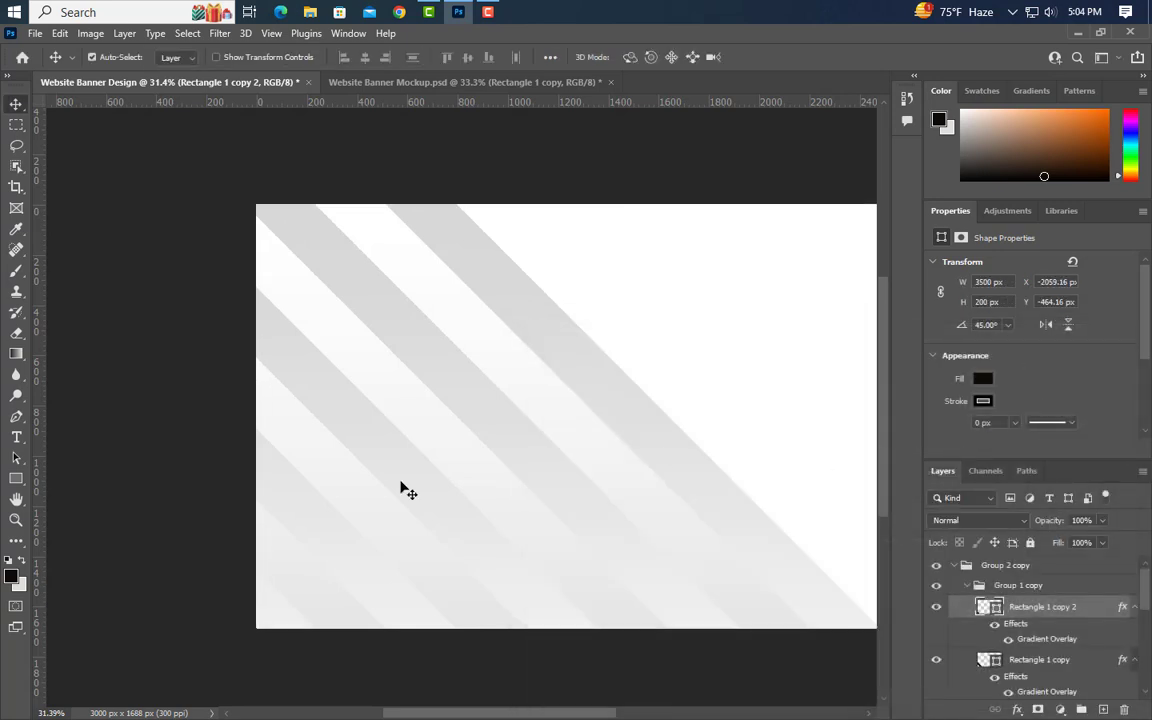
scroll(141, 540, "down", 3)
scroll(475, 412, "down", 1)
scroll(660, 419, "up", 4)
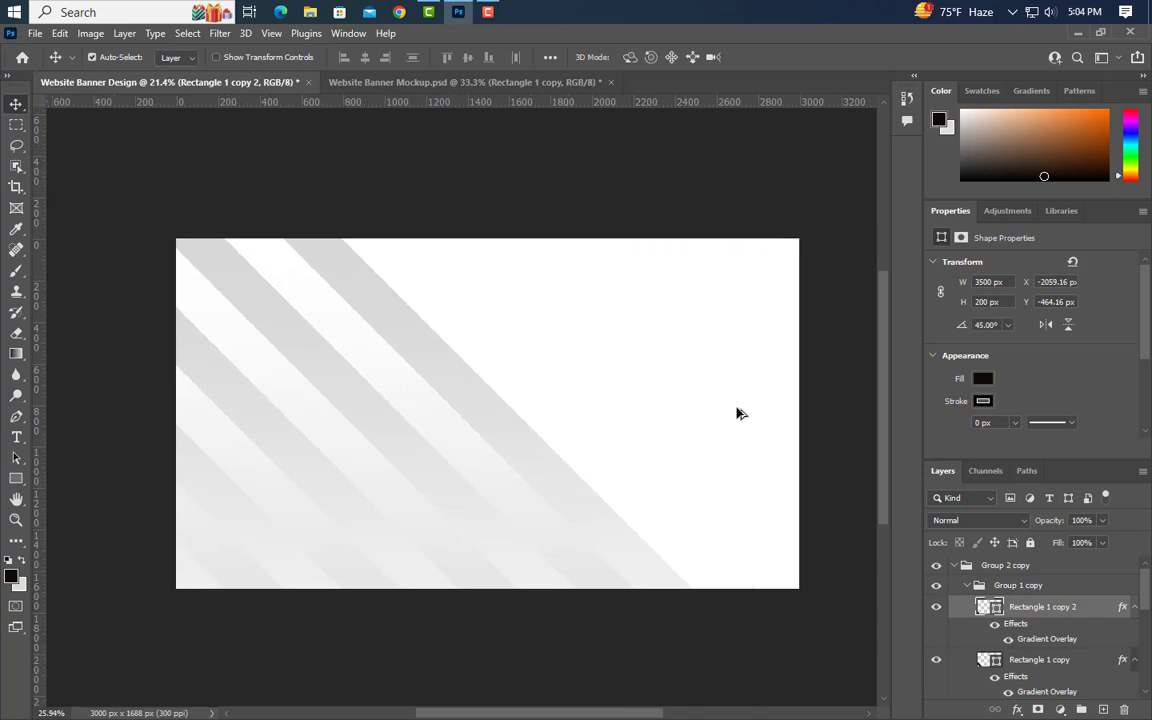
- Collapse Group 2 and Group 2 copy in the layer stack and combine them into one new parent group
left_click(956, 567)
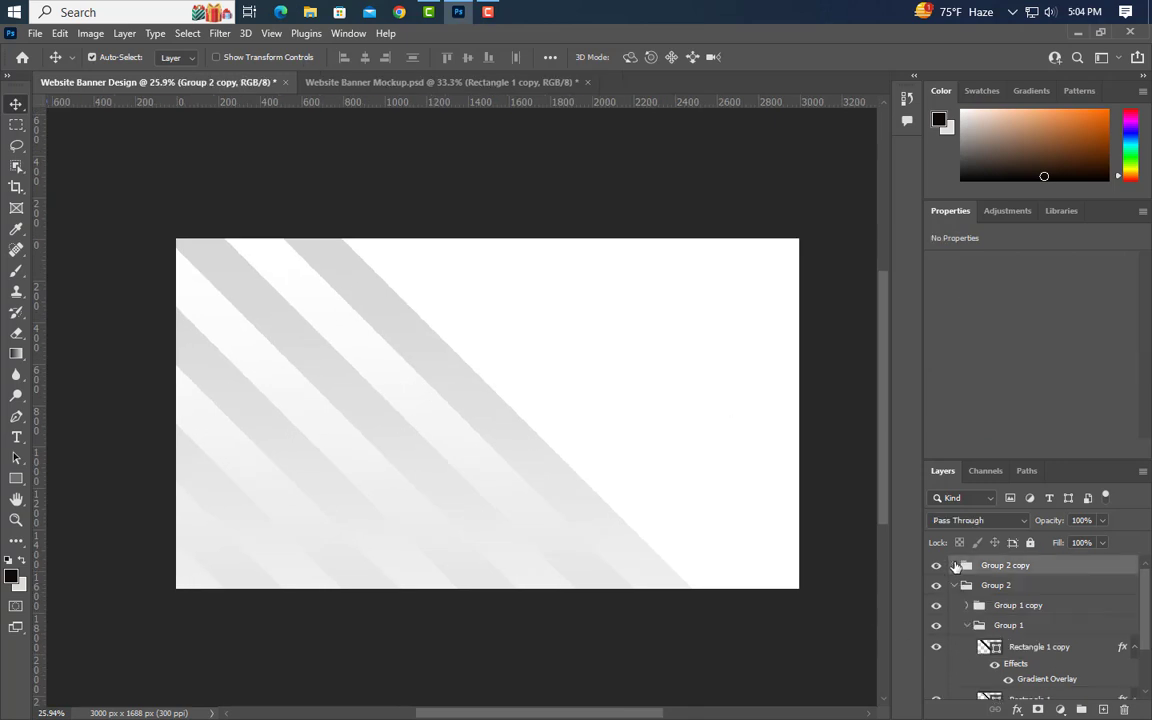
left_click(955, 586)
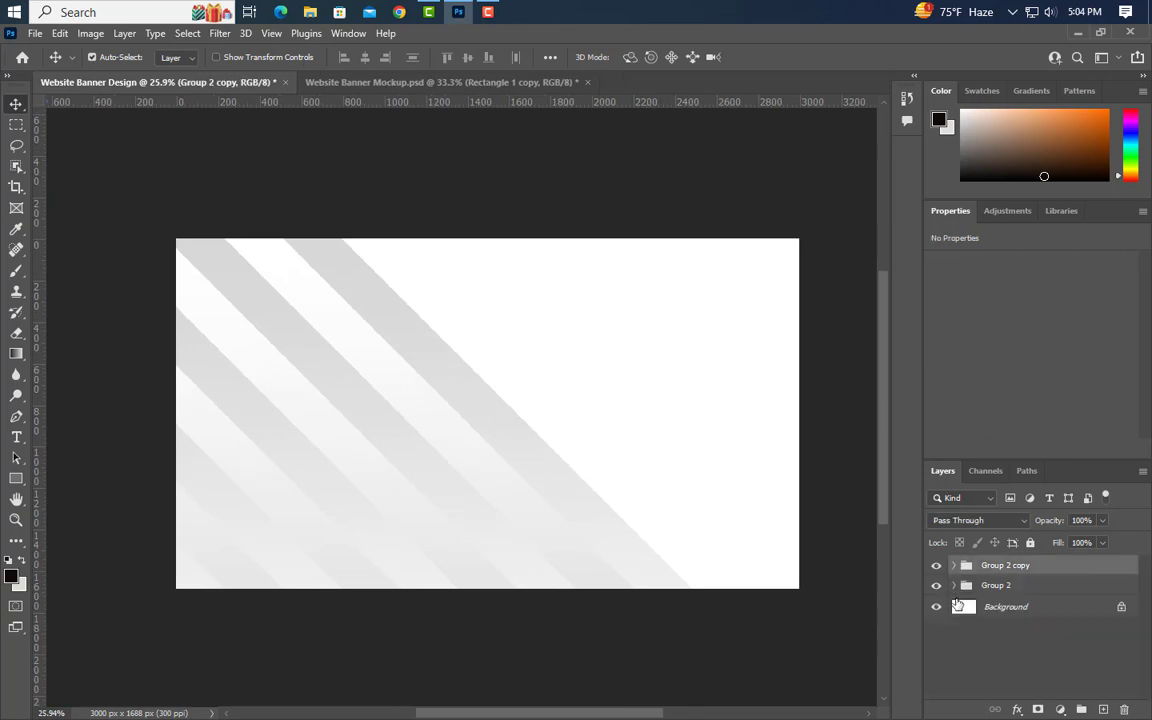
left_click(1021, 588, "shift")
left_click_drag(1081, 708, 1081, 708)
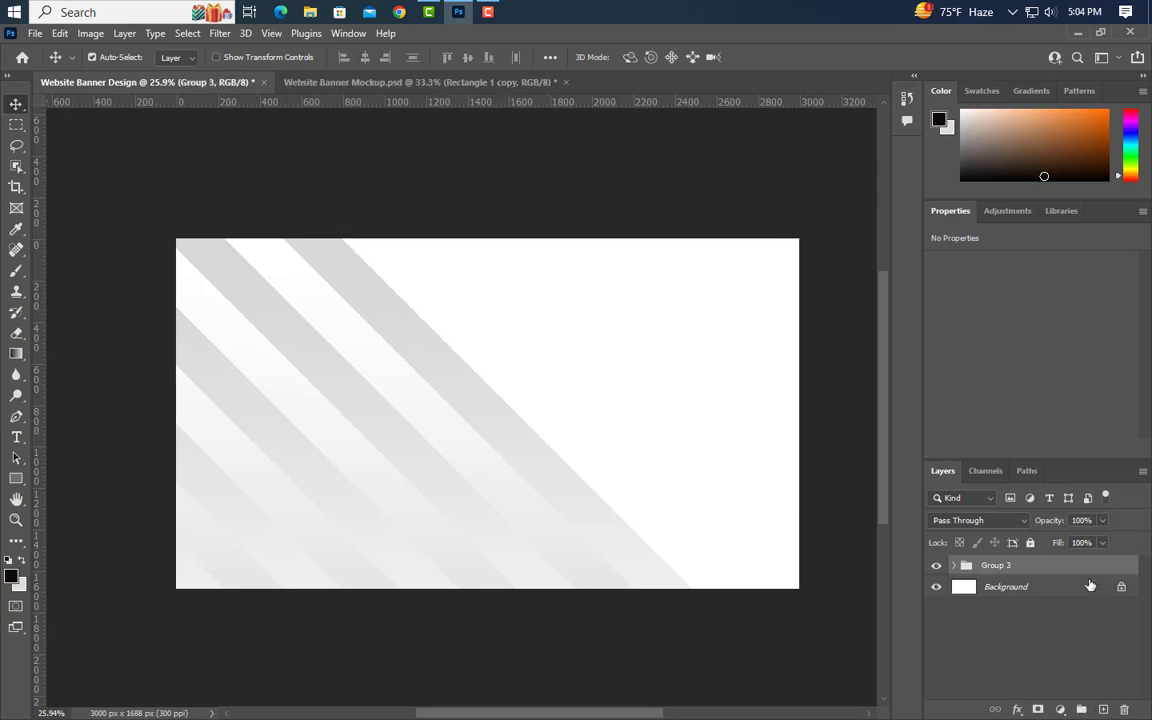
- Duplicate the combined stripe group and fit the copy against its upper-right side so stripes cover the rest of the canvas
key("ctrl+j")
key("ctrl+t")
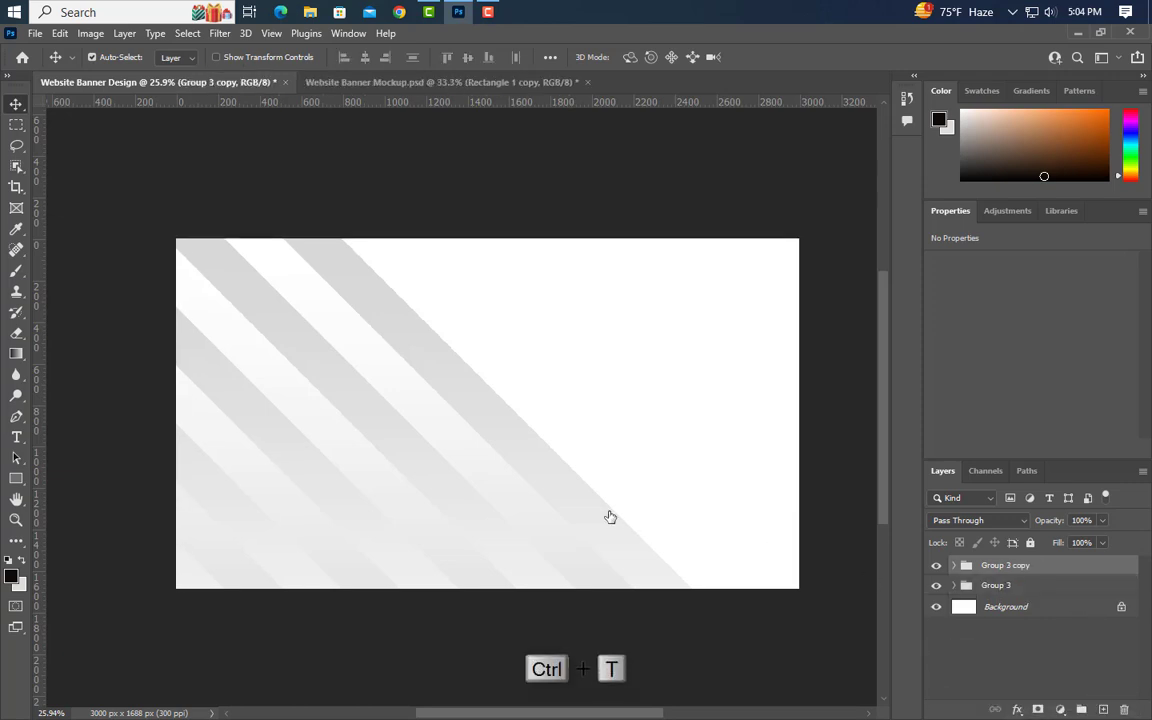
left_click_drag(344, 535, 746, 475)
scroll(509, 442, "up", 5)
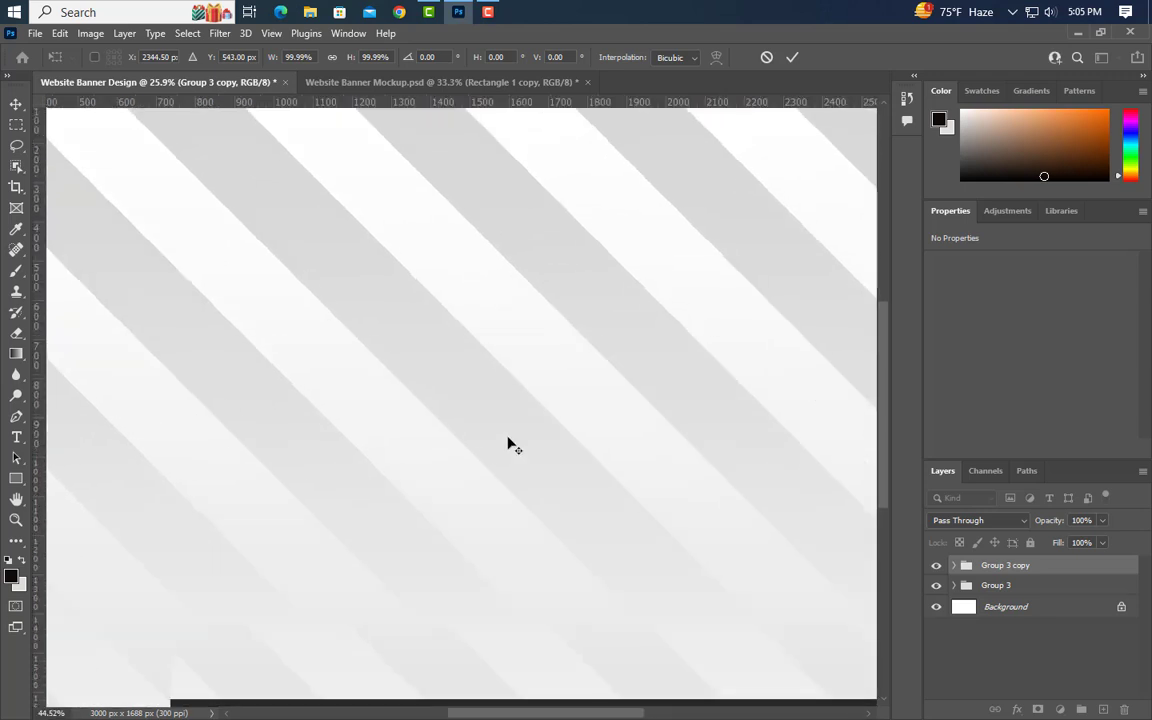
scroll(570, 482, "up", 1)
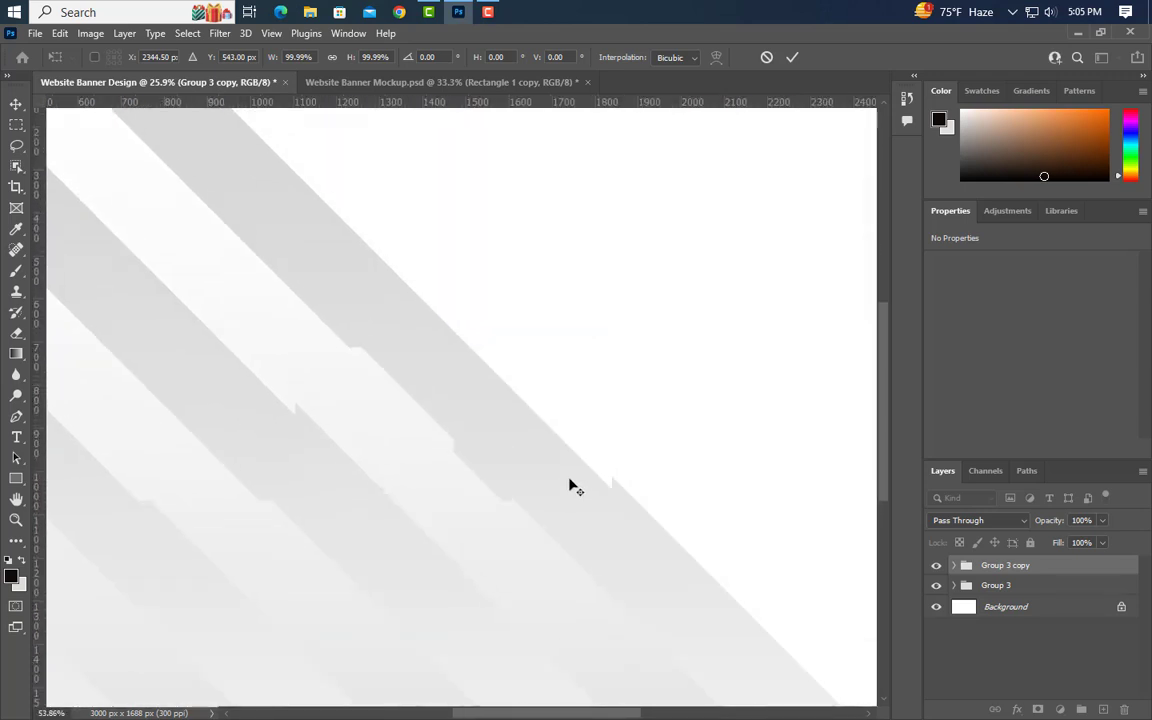
left_click_drag(570, 482, 566, 485)
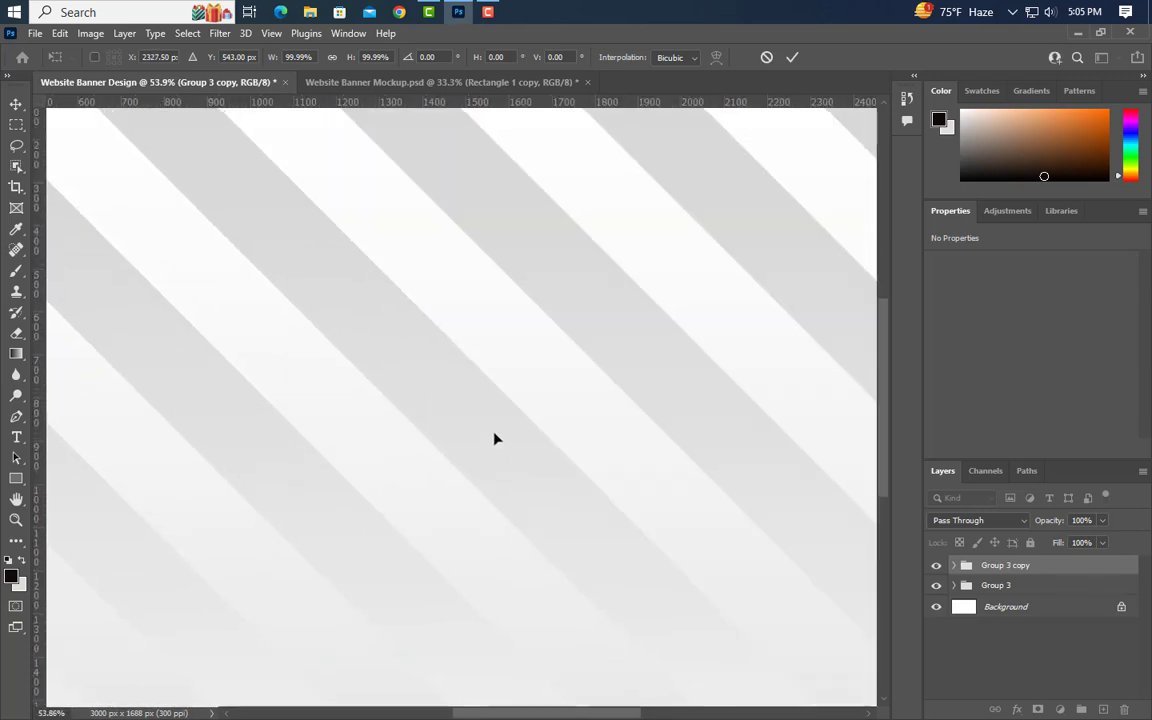
scroll(496, 420, "down", 3)
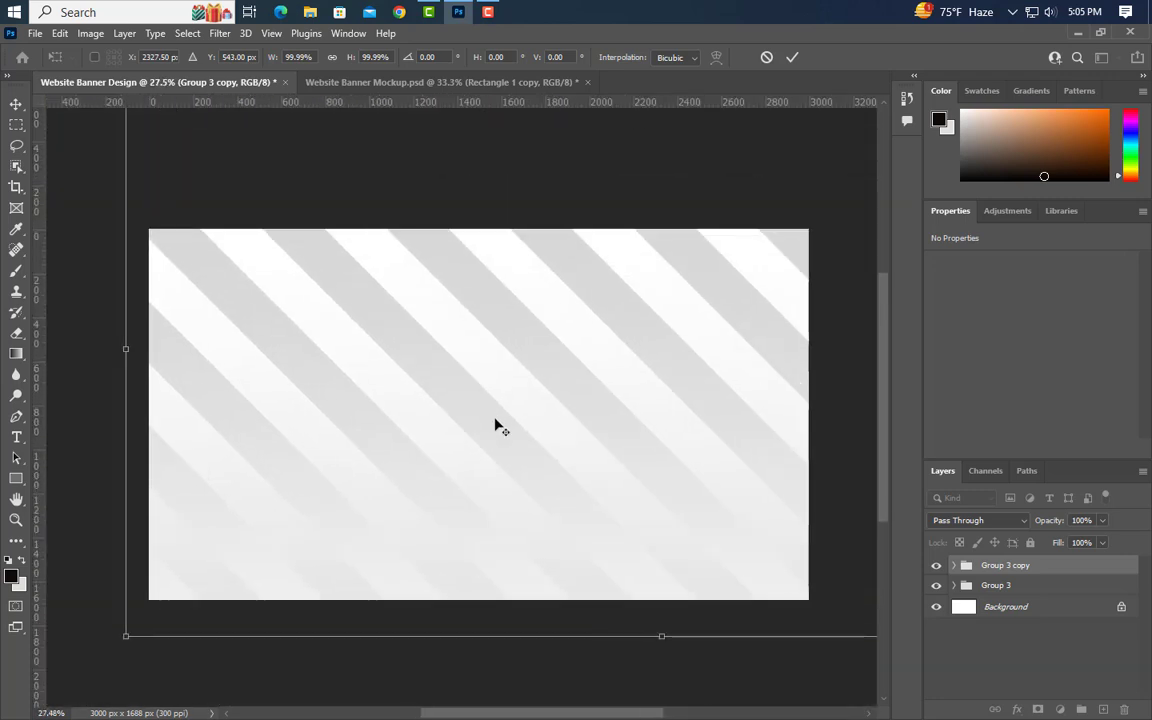
scroll(496, 426, "up", 1)
left_click(791, 57)
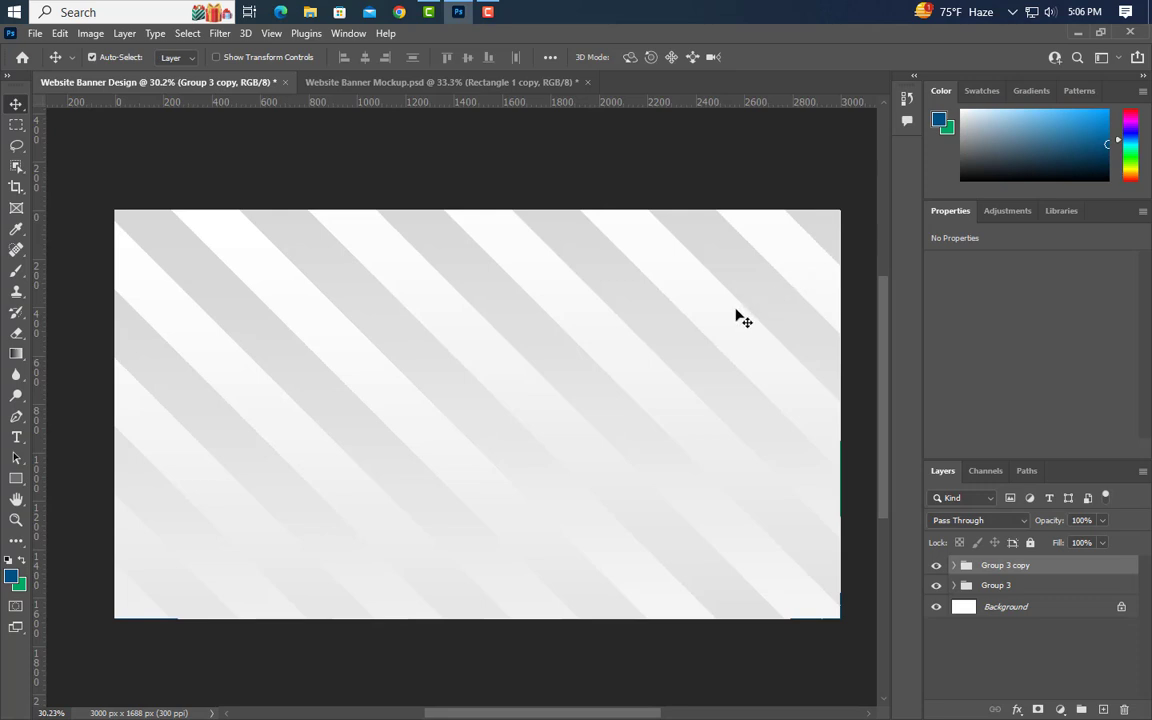
- Remove the gradient overlay from the grey stripe crossing the canvas's upper right and fill it with the green background color
left_click(690, 345)
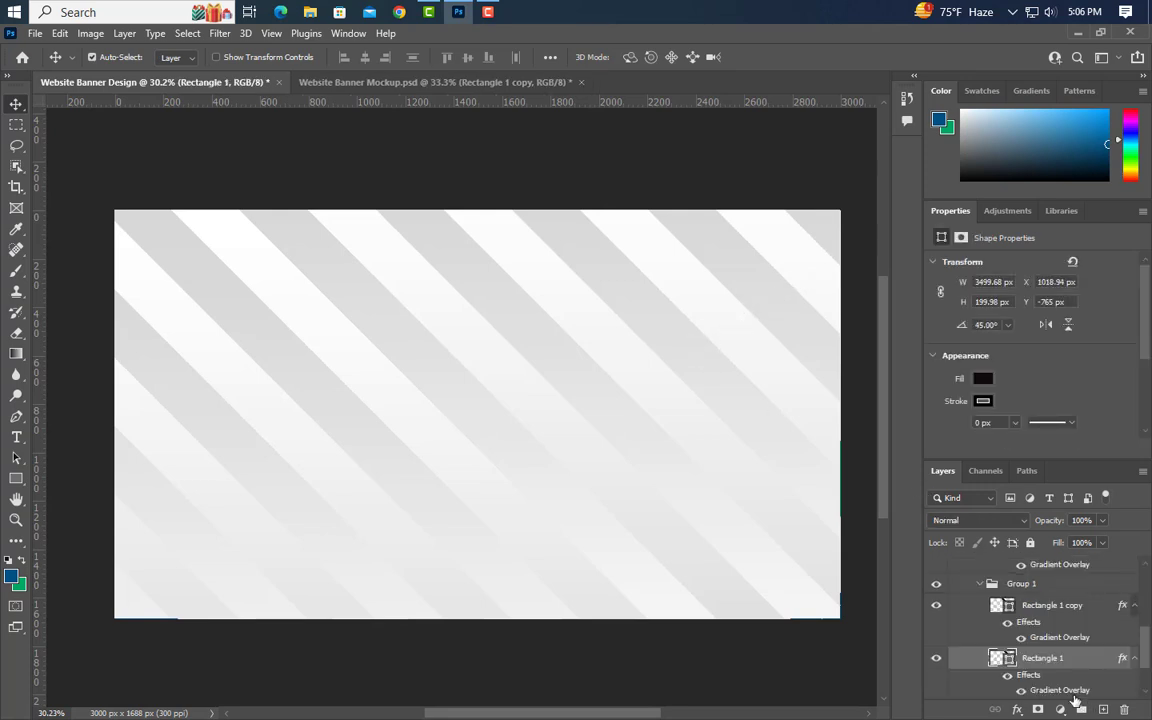
scroll(1030, 690, "down", 1)
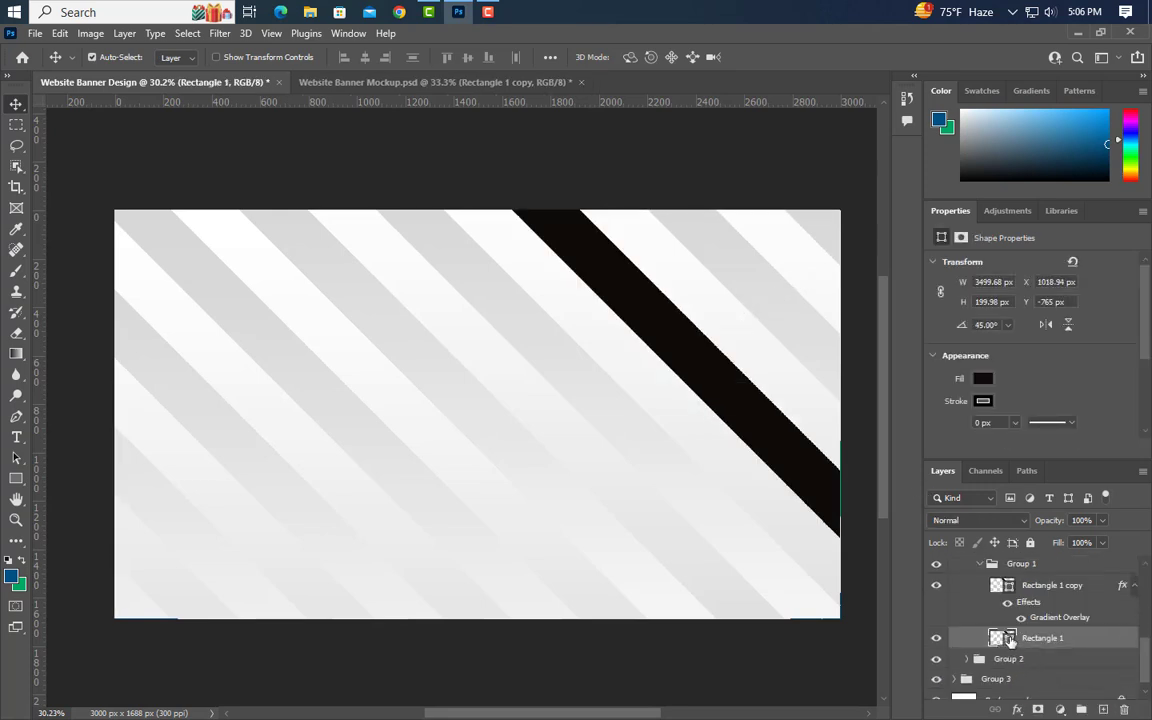
double_click(1011, 641)
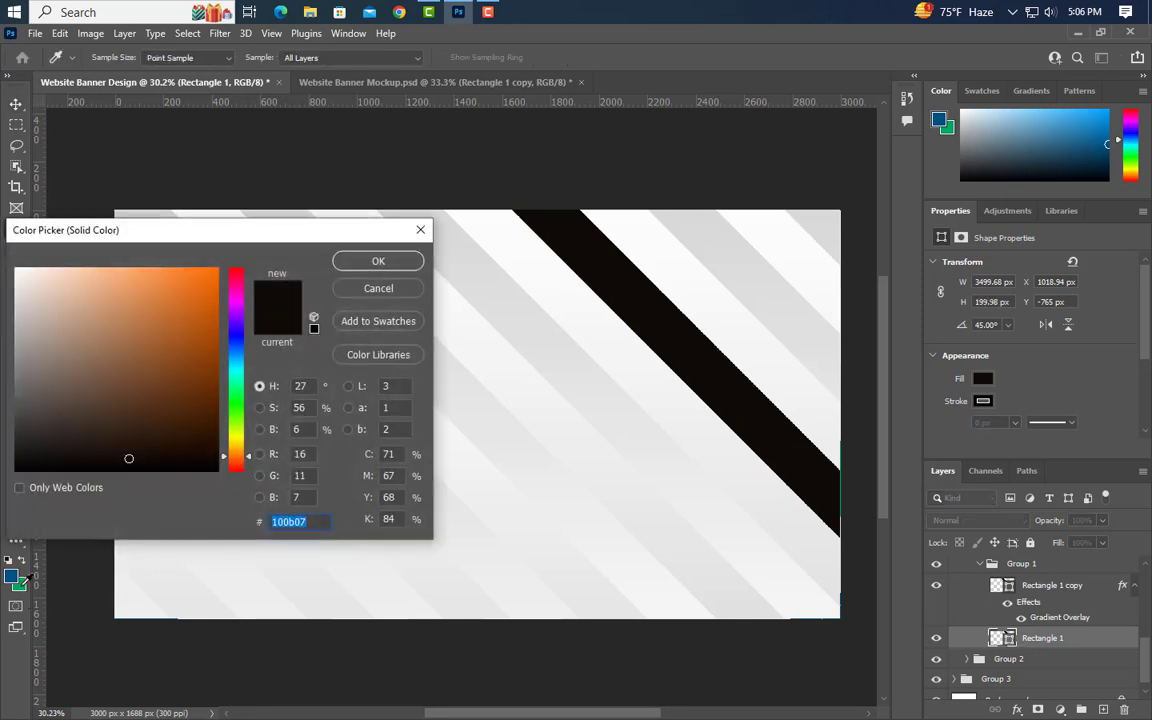
left_click(20, 583)
left_click(400, 263)
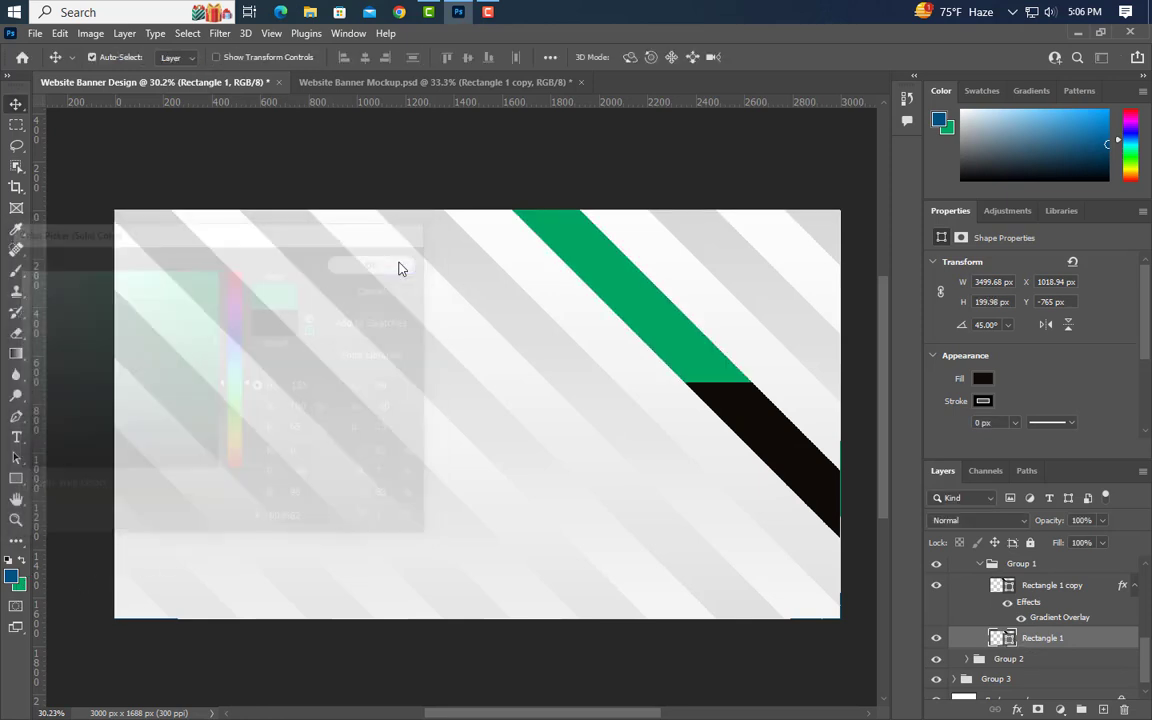
- Remove the gradient overlay from the grey stripe just below-left of the green one and fill it with blue 005282
left_click(597, 400)
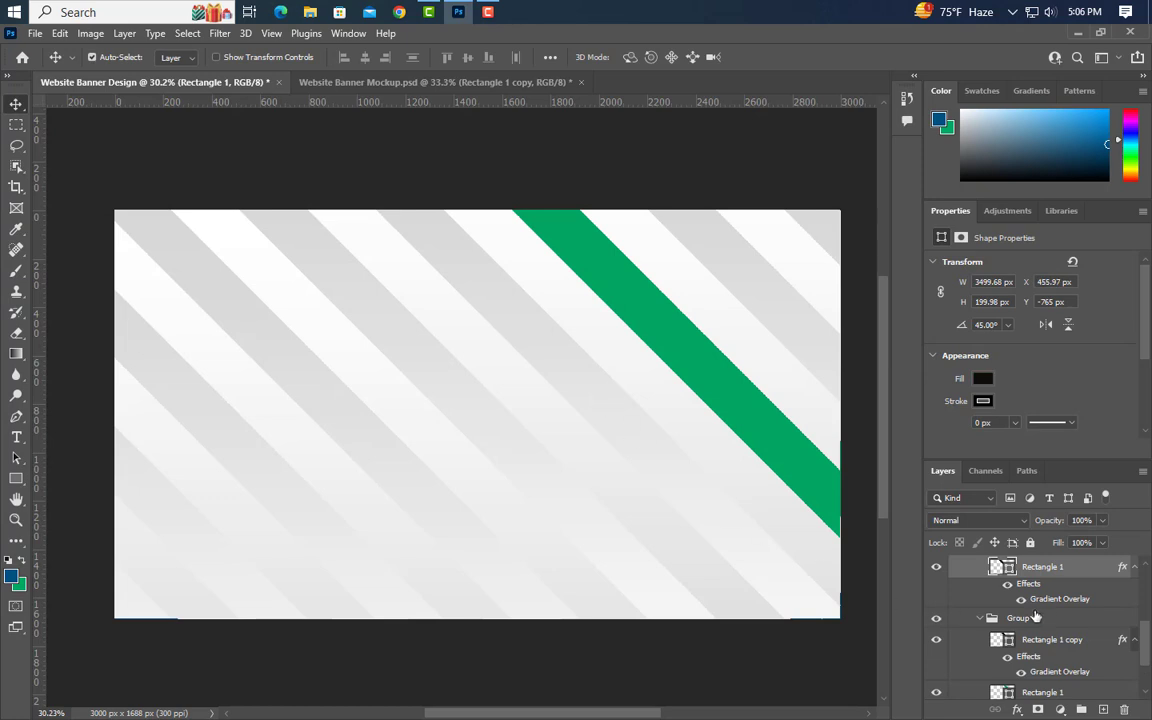
left_click_drag(1056, 603, 1040, 655)
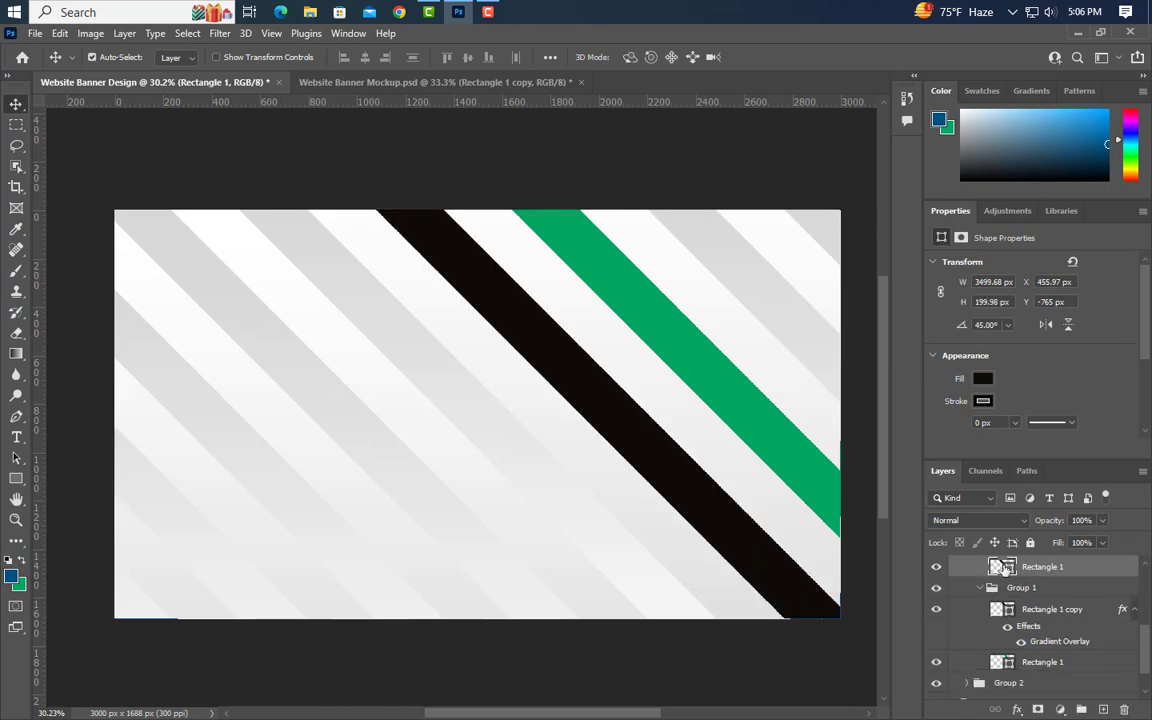
double_click(1003, 567)
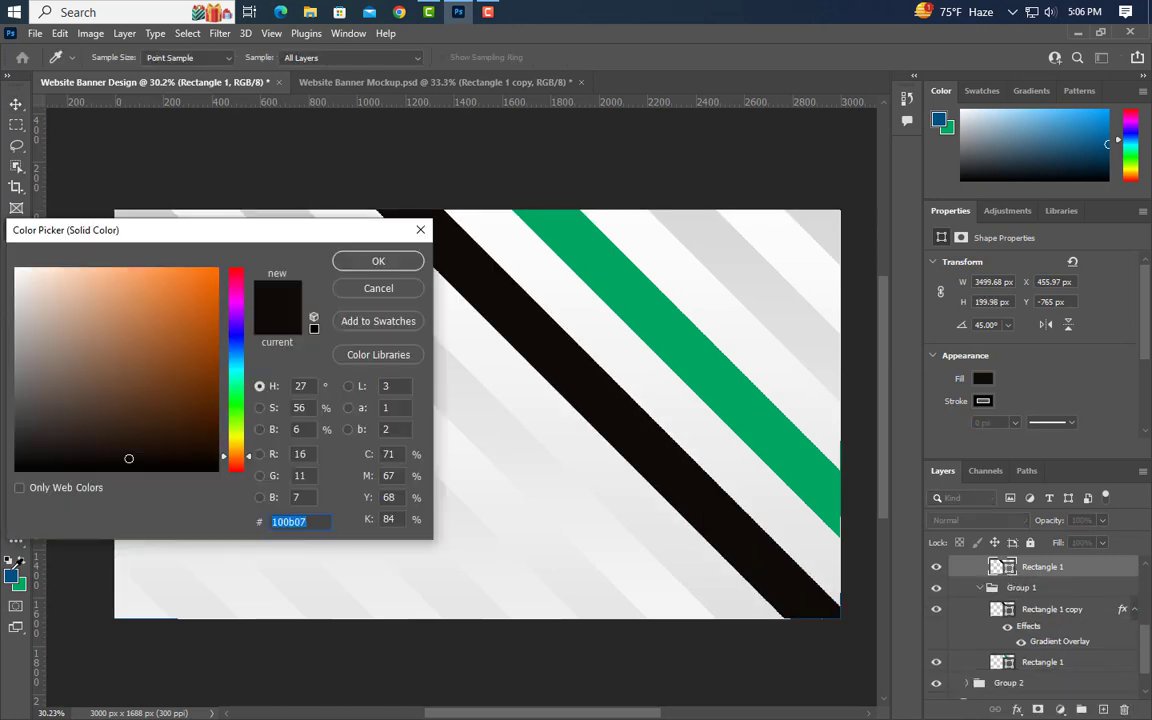
left_click(14, 569)
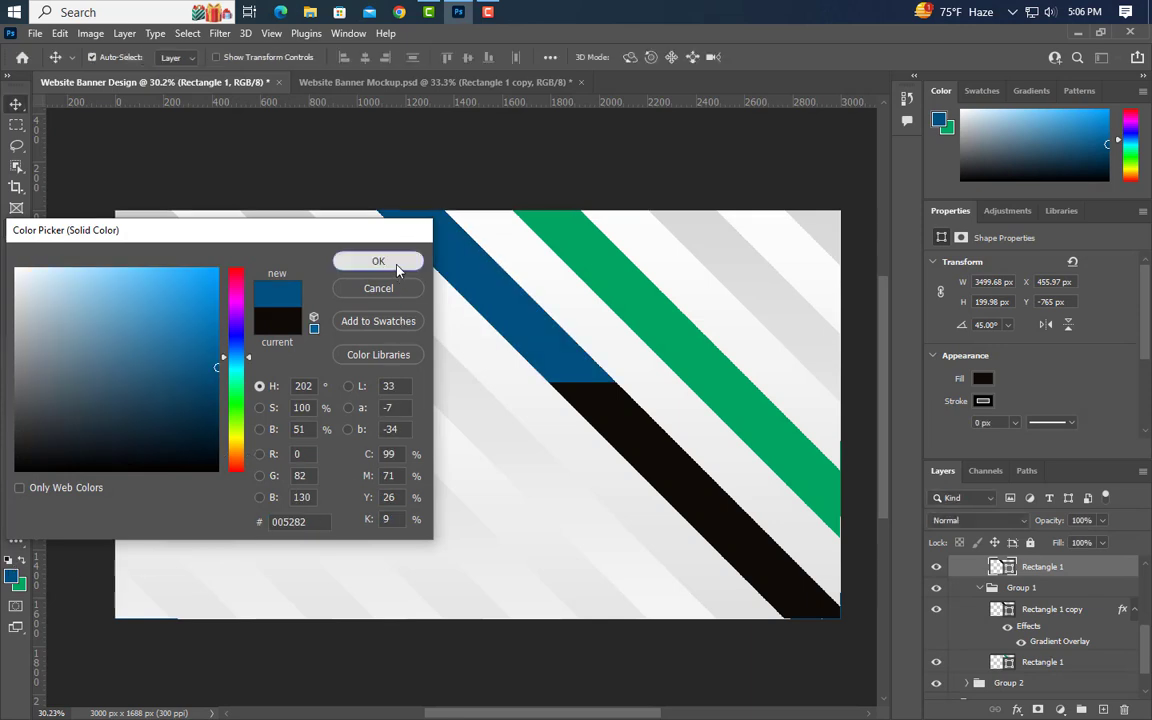
left_click(378, 261)
- Remove the gradient overlay from the stripe in the canvas's lower-left corner and fill it with blue 005282 sampled from the blue stripe
left_click(170, 580)
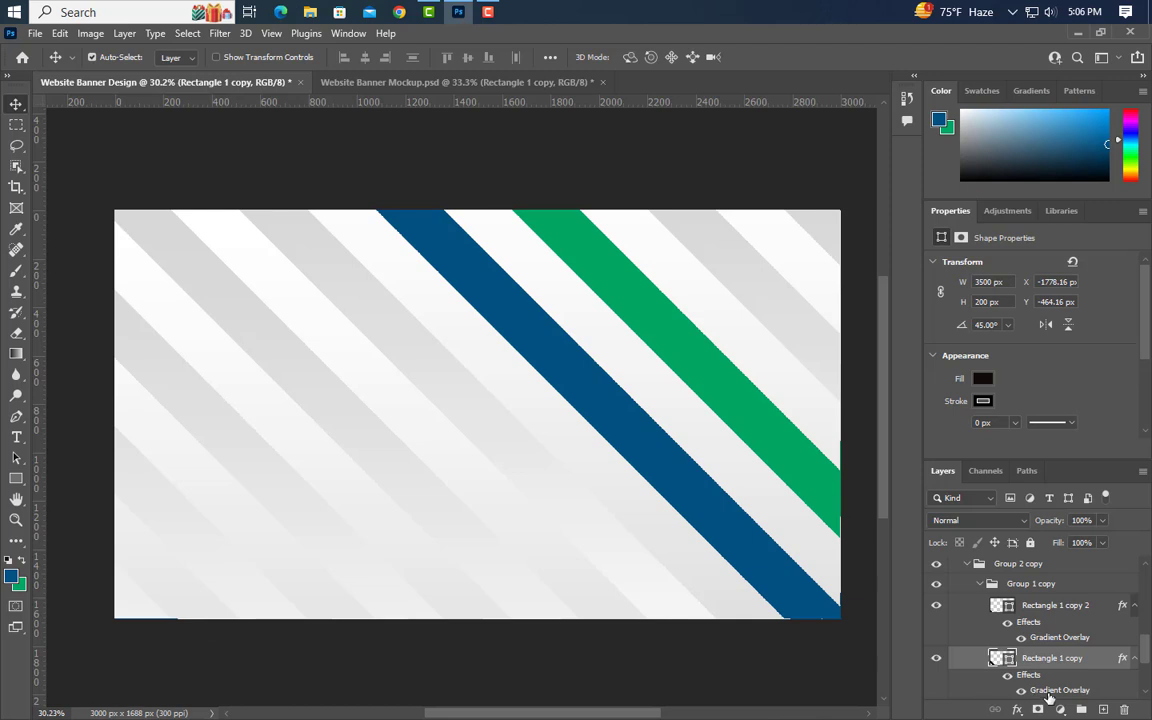
scroll(1048, 697, "down", 1)
left_click_drag(1000, 640, 1015, 612)
double_click(1003, 607)
left_click(583, 379)
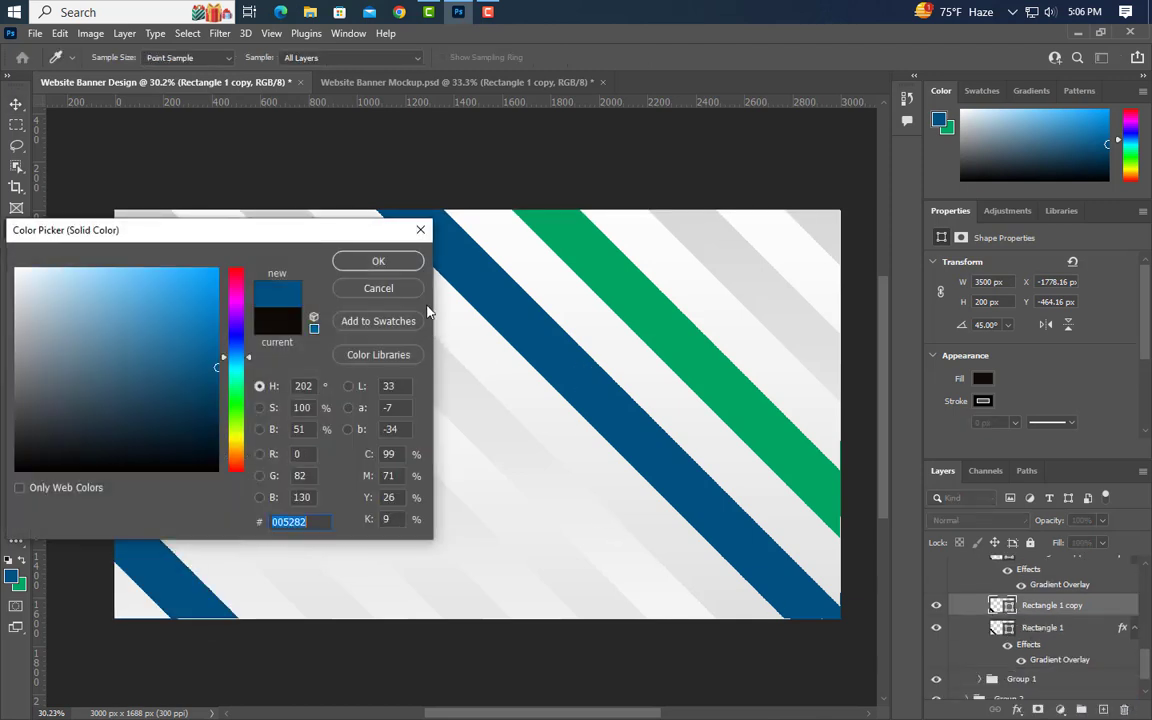
left_click(378, 261)
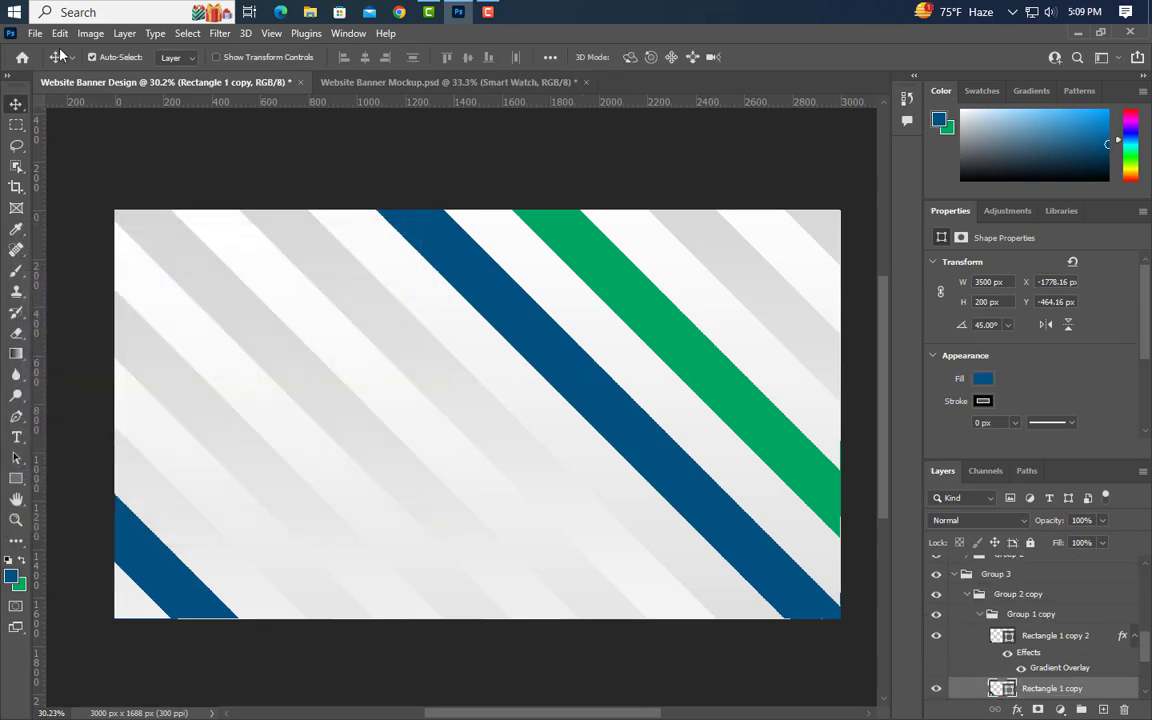
- Create a guide layout without columns, with margins of 100 px at top and bottom and 150 px at left and right
left_click(268, 33)
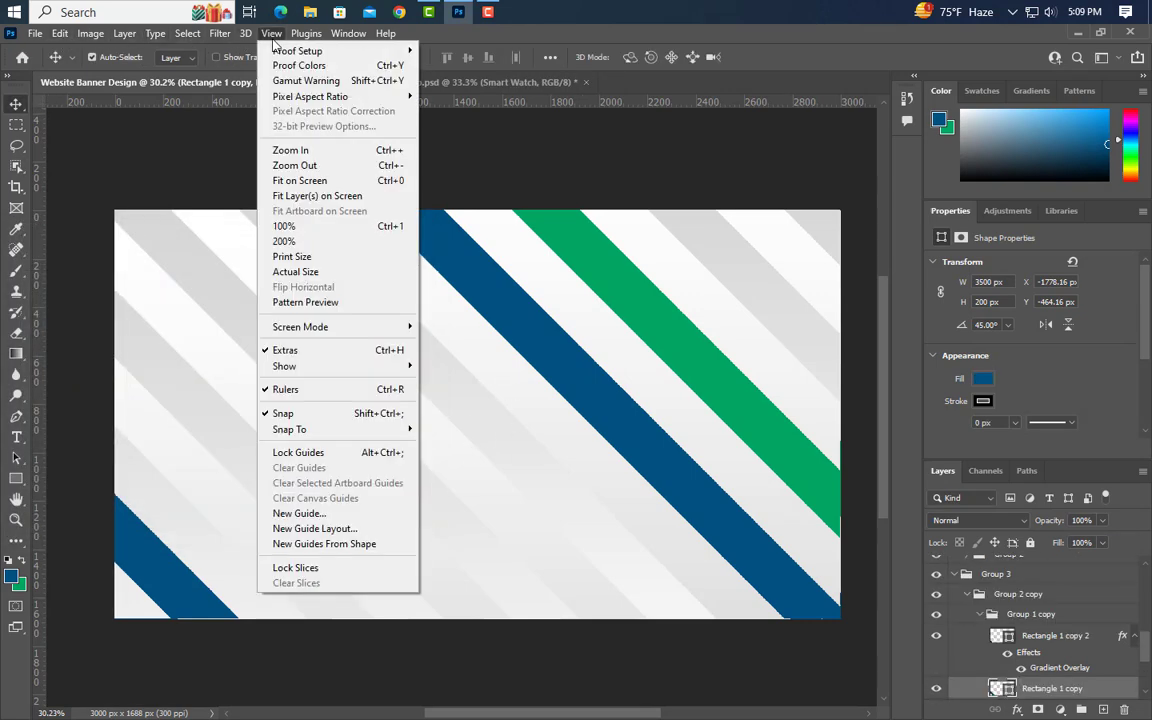
left_click(335, 530)
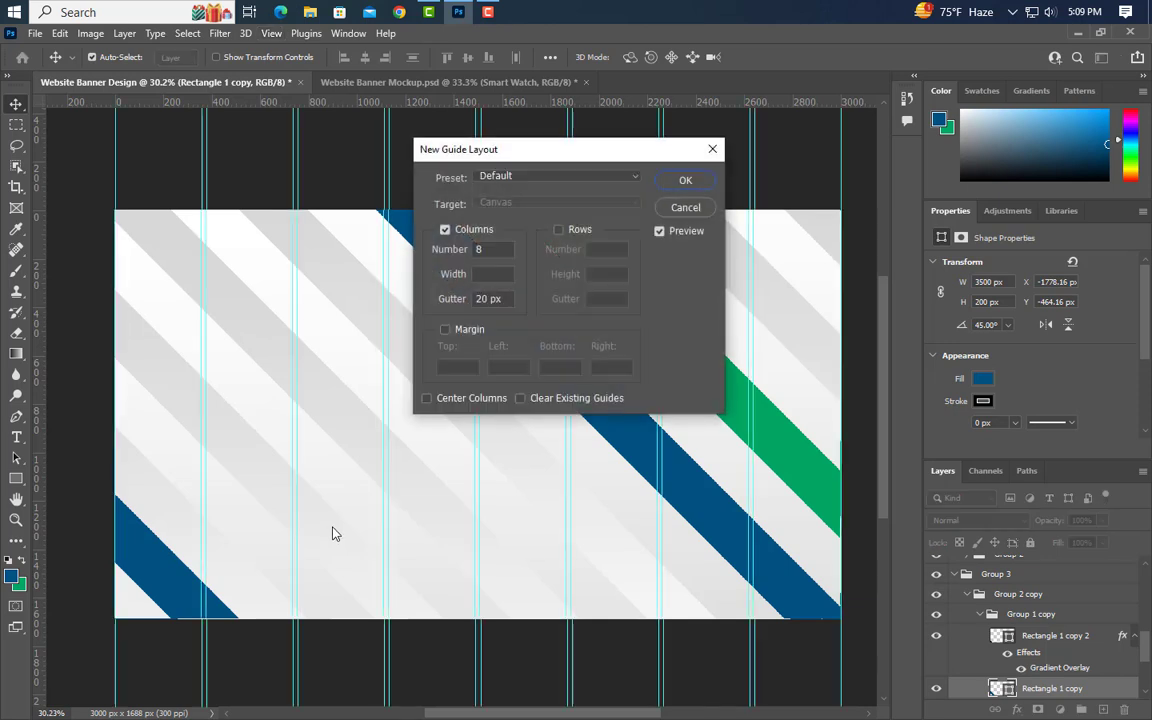
left_click(445, 230)
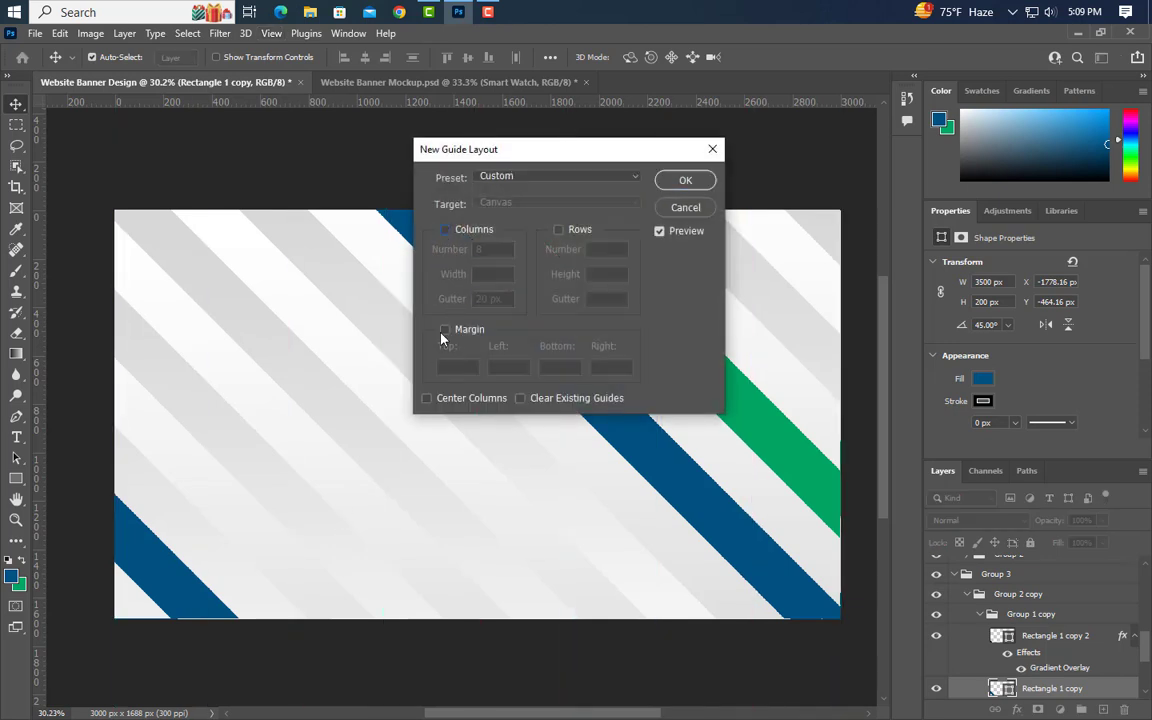
left_click(444, 330)
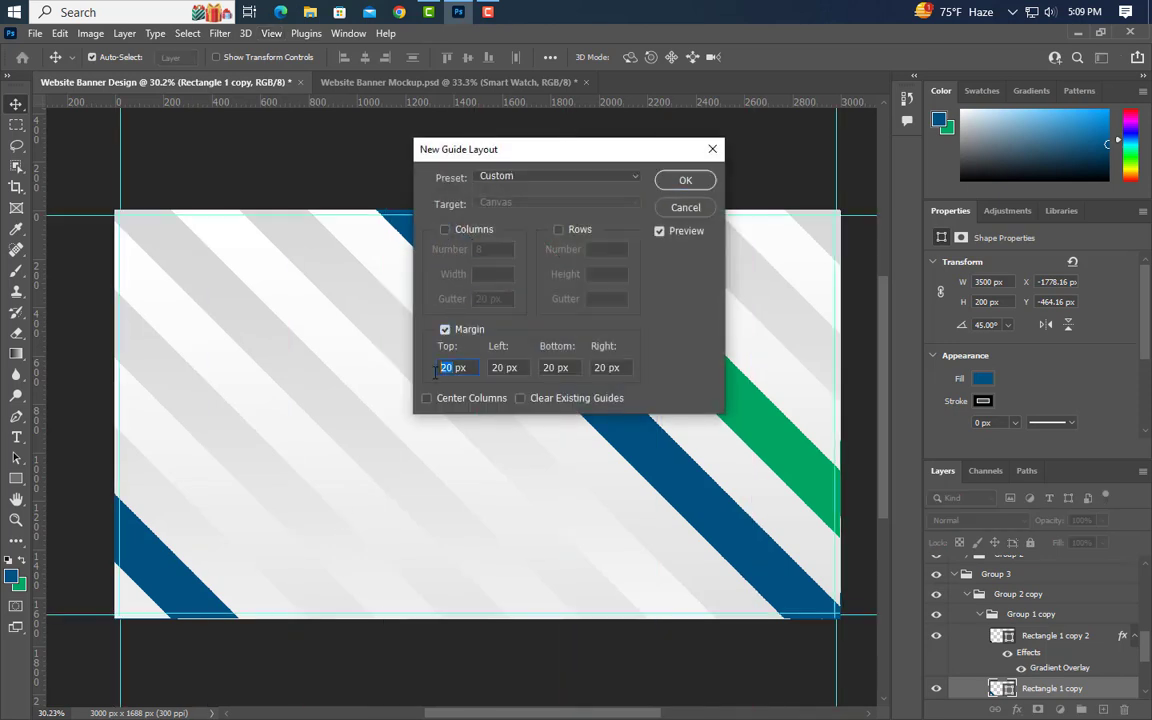
type("100")
key("Tab")
type("150")
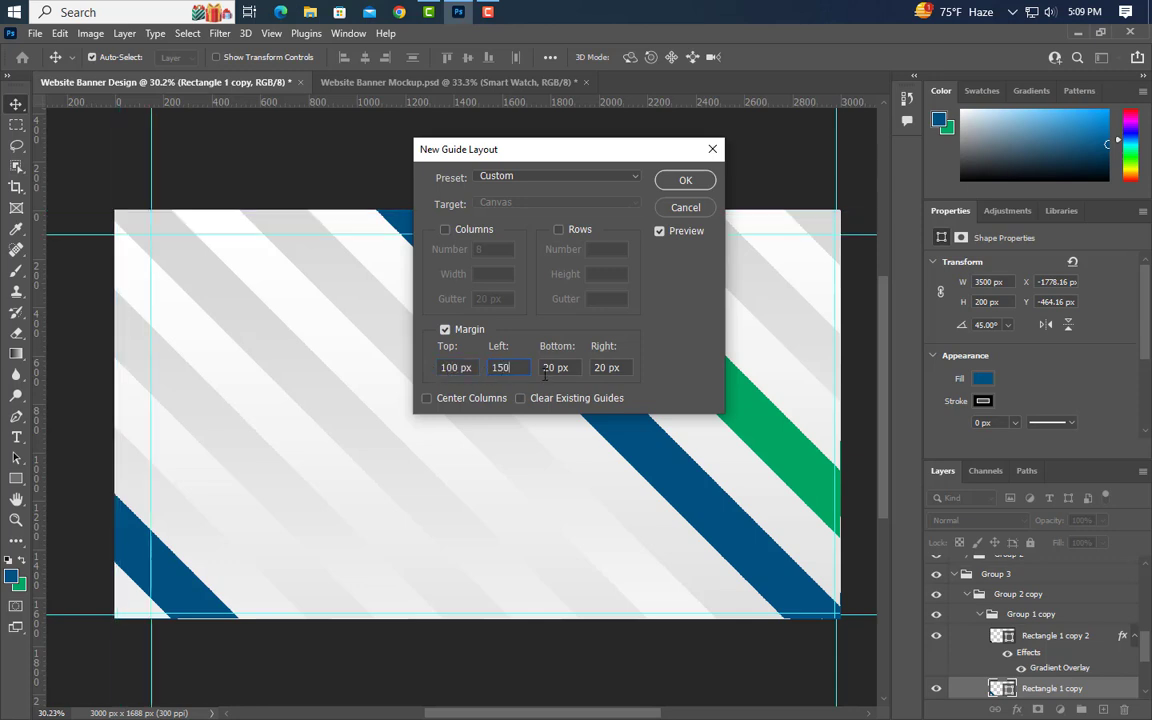
type("100")
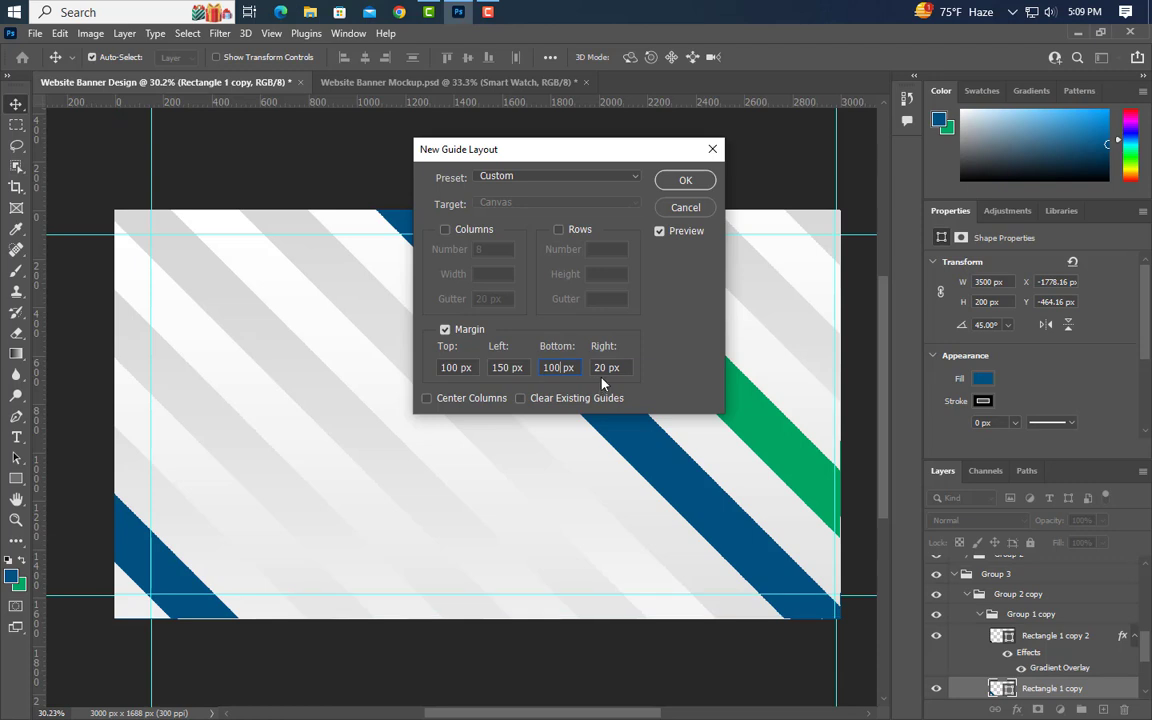
type("150")
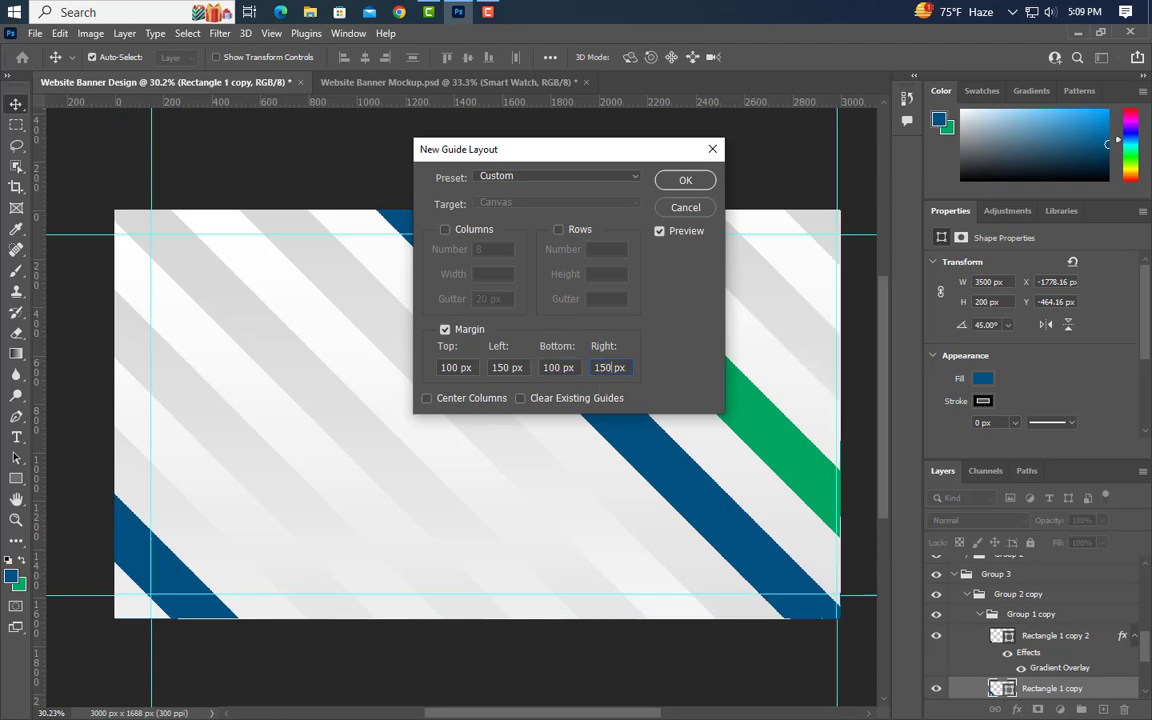
left_click(686, 180)
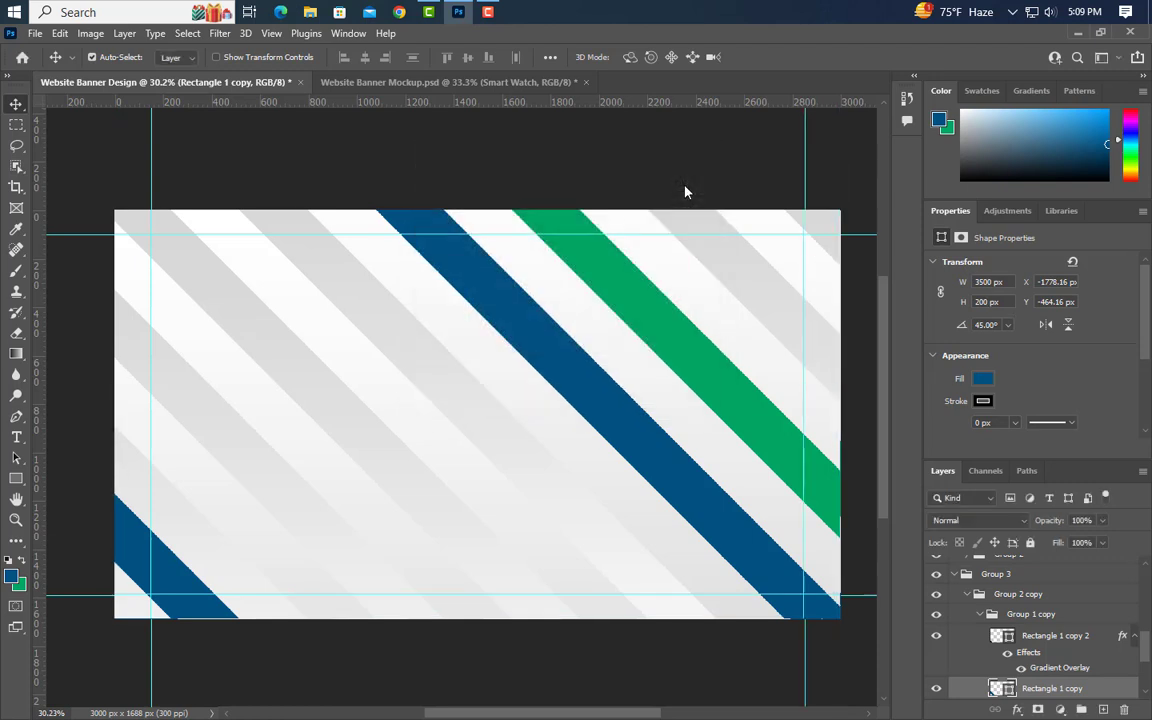
- Place the Smart Watch image from the desktop into the banner and move its layer to the top of the layer stack
left_click(1077, 38)
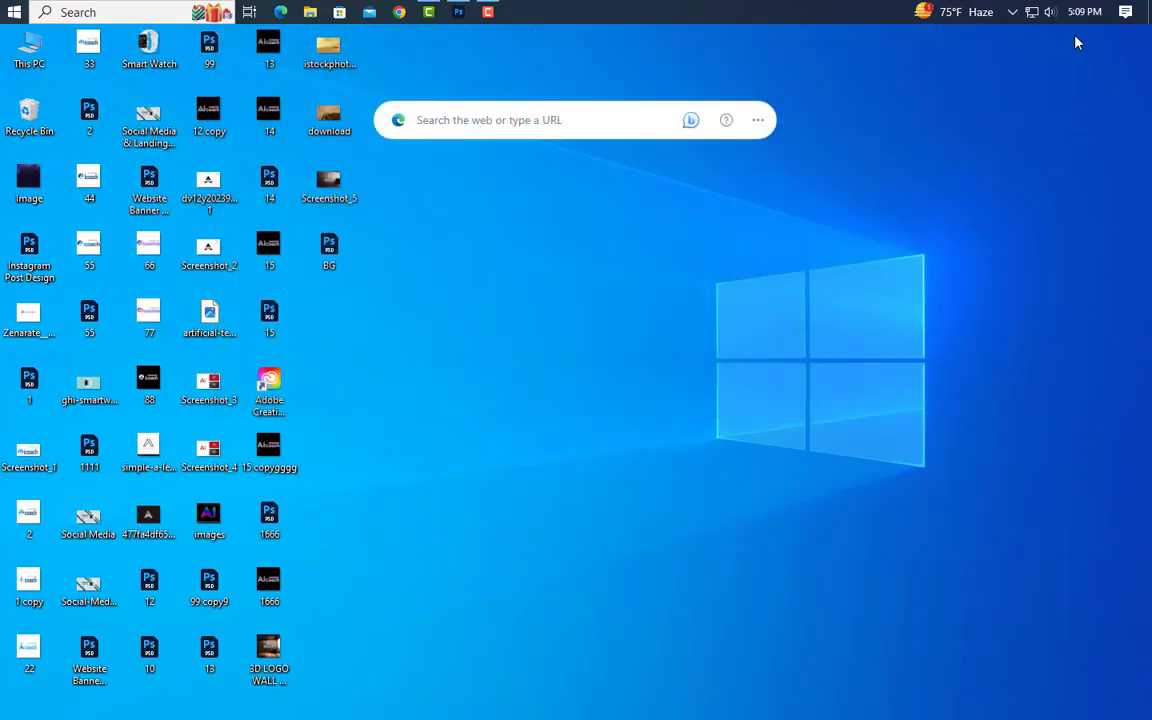
left_click_drag(148, 45, 572, 483)
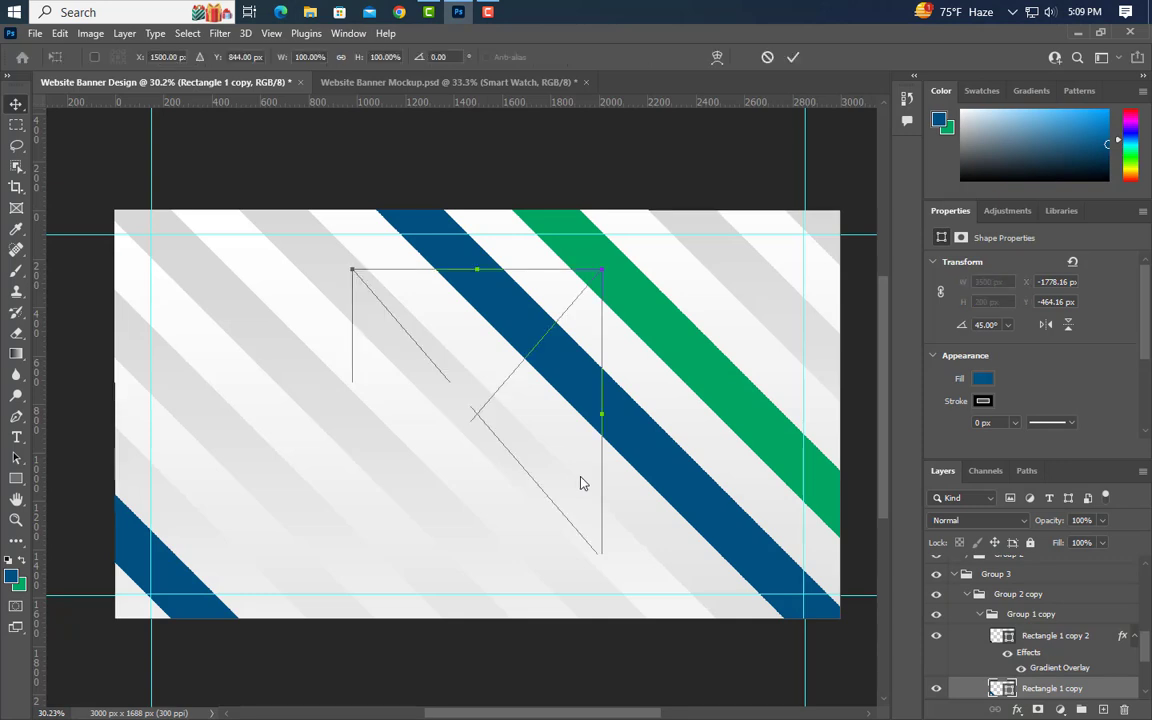
left_click(793, 57)
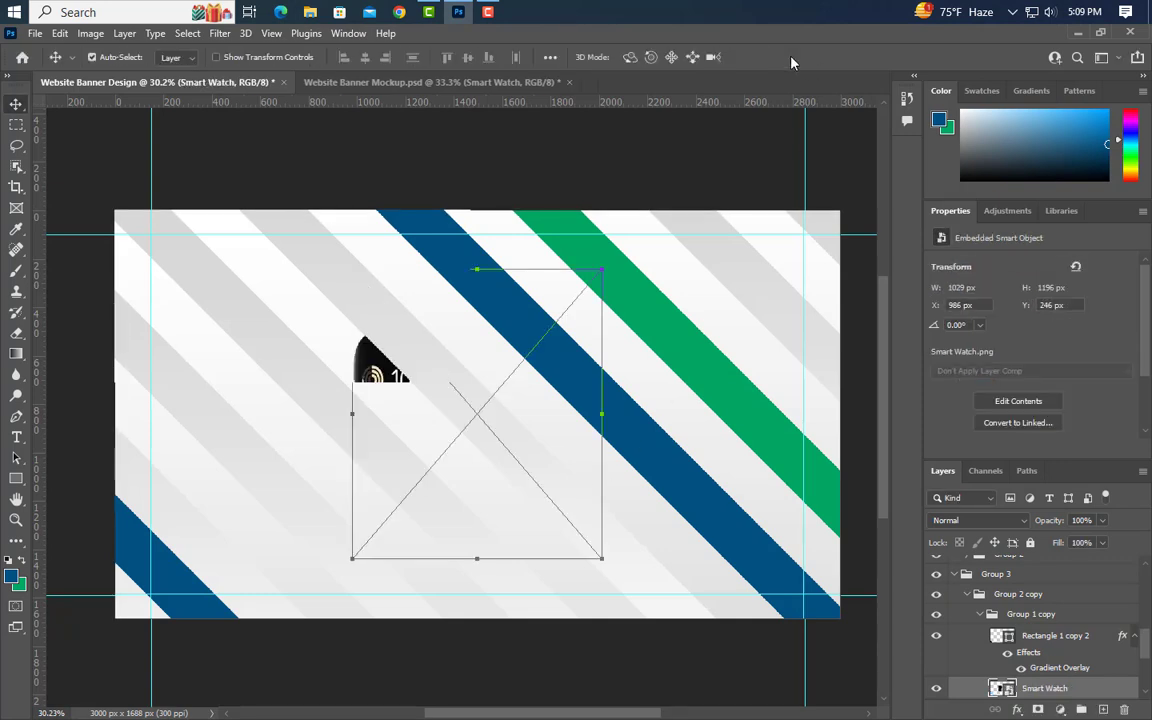
left_click_drag(1087, 690, 1058, 565)
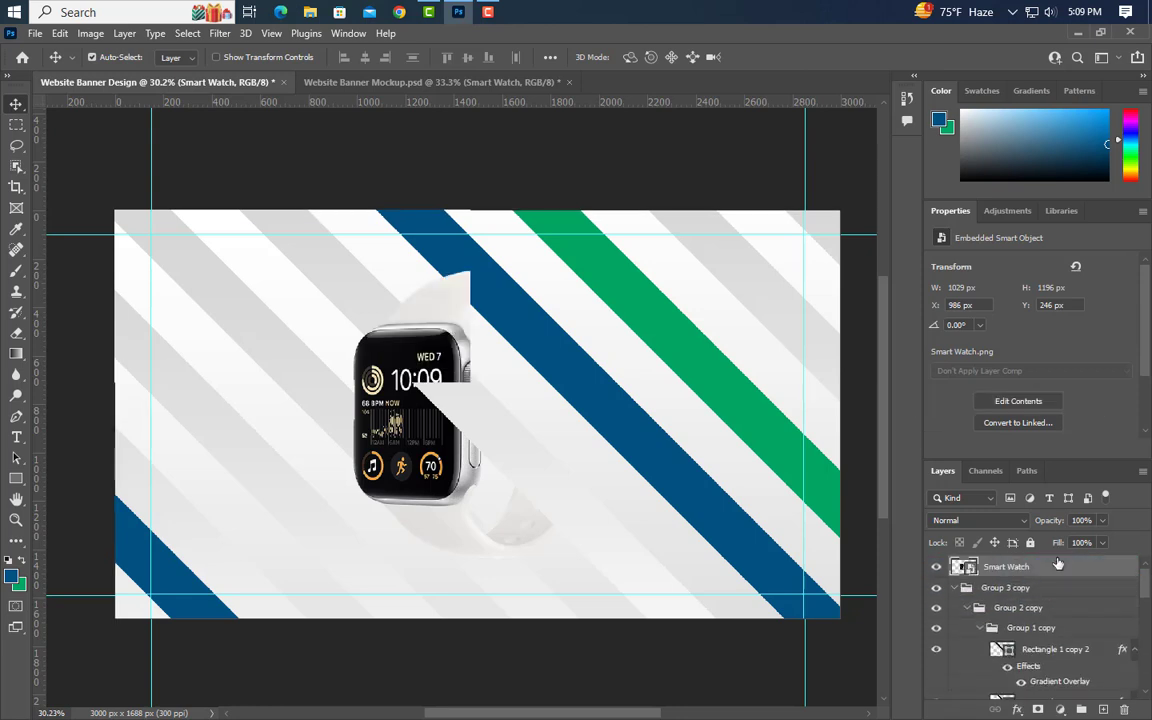
- Collapse Group 3 and Group 3 copy and combine them into one group beneath the Smart Watch layer
left_click(954, 588)
left_click(953, 608)
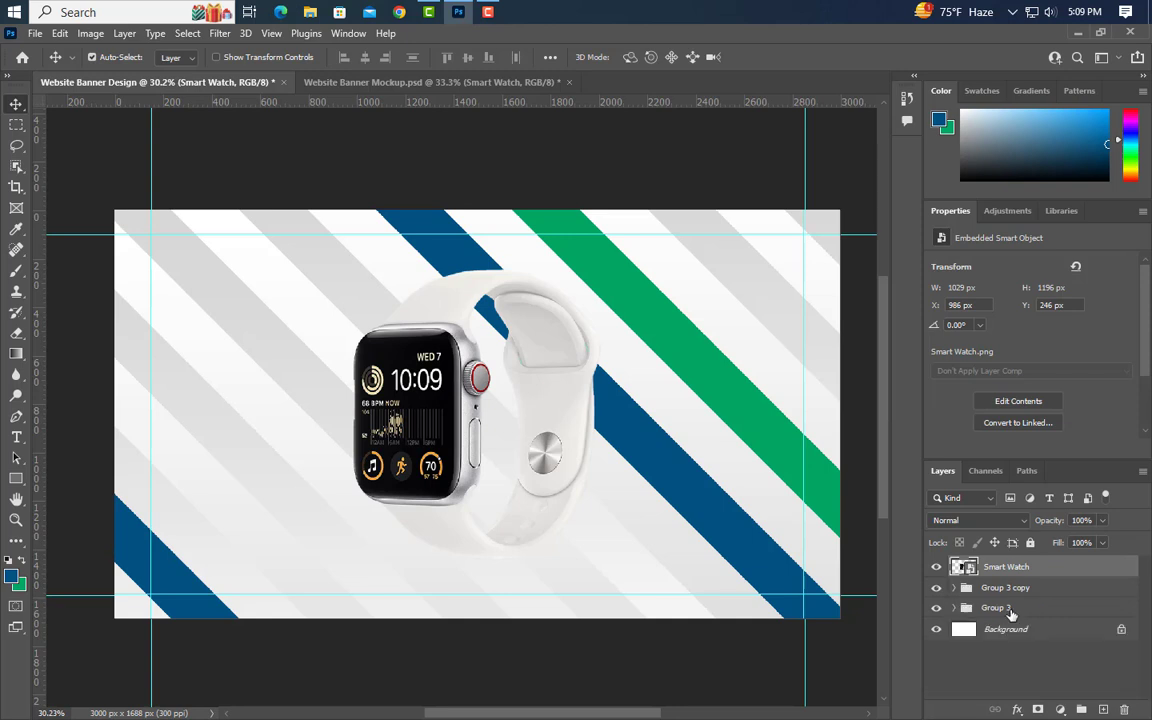
left_click(1000, 608)
left_click(1005, 588, "shift")
left_click_drag(1010, 608, 1078, 698)
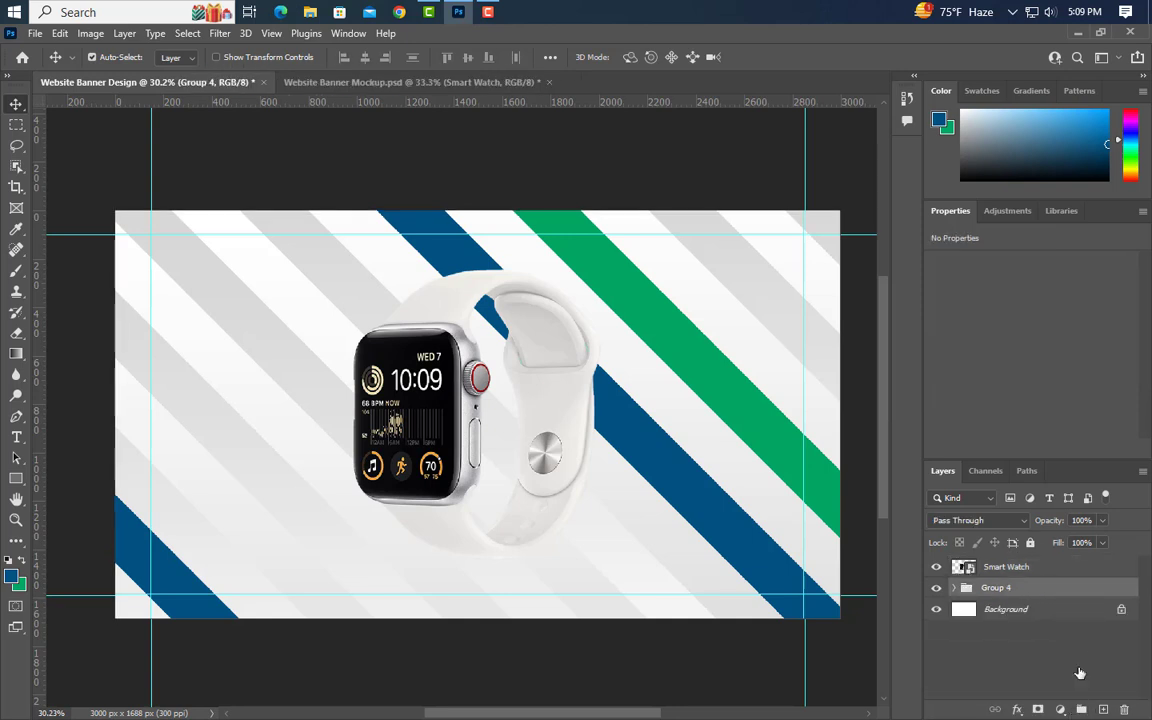
- Give the Smart Watch a black Multiply drop shadow (20% opacity, 90° angle, 20 px distance, 75 px size) and move it into the canvas's right half
left_click(1088, 568)
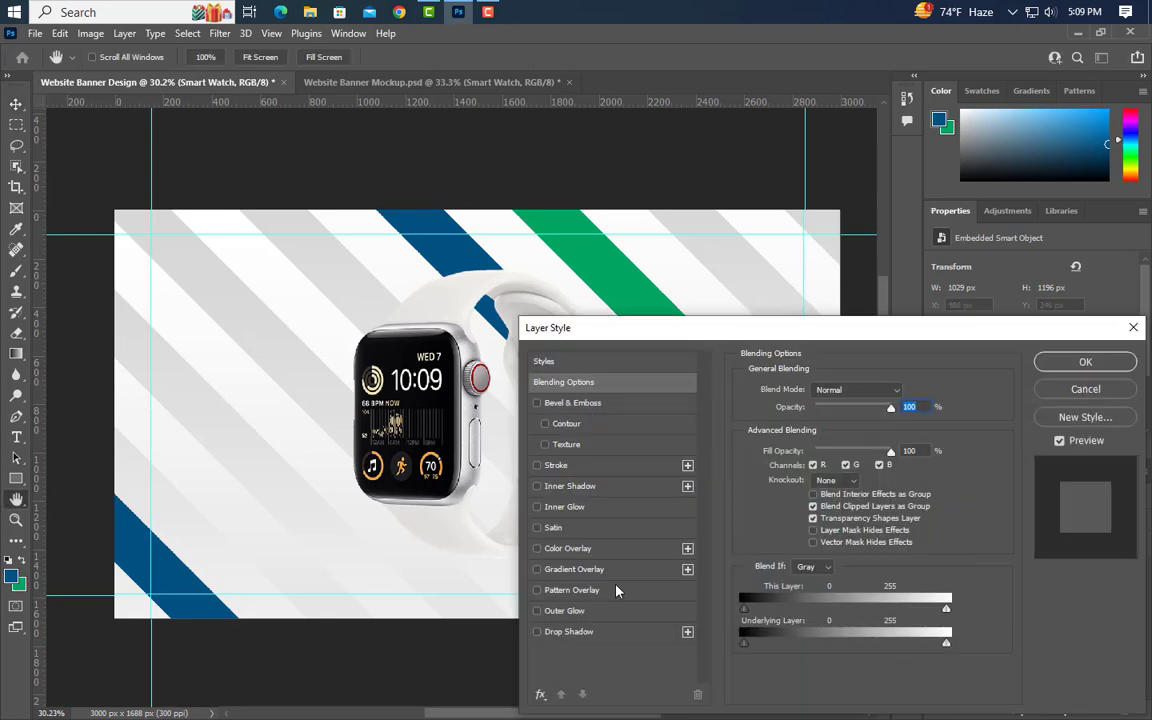
left_click(613, 634)
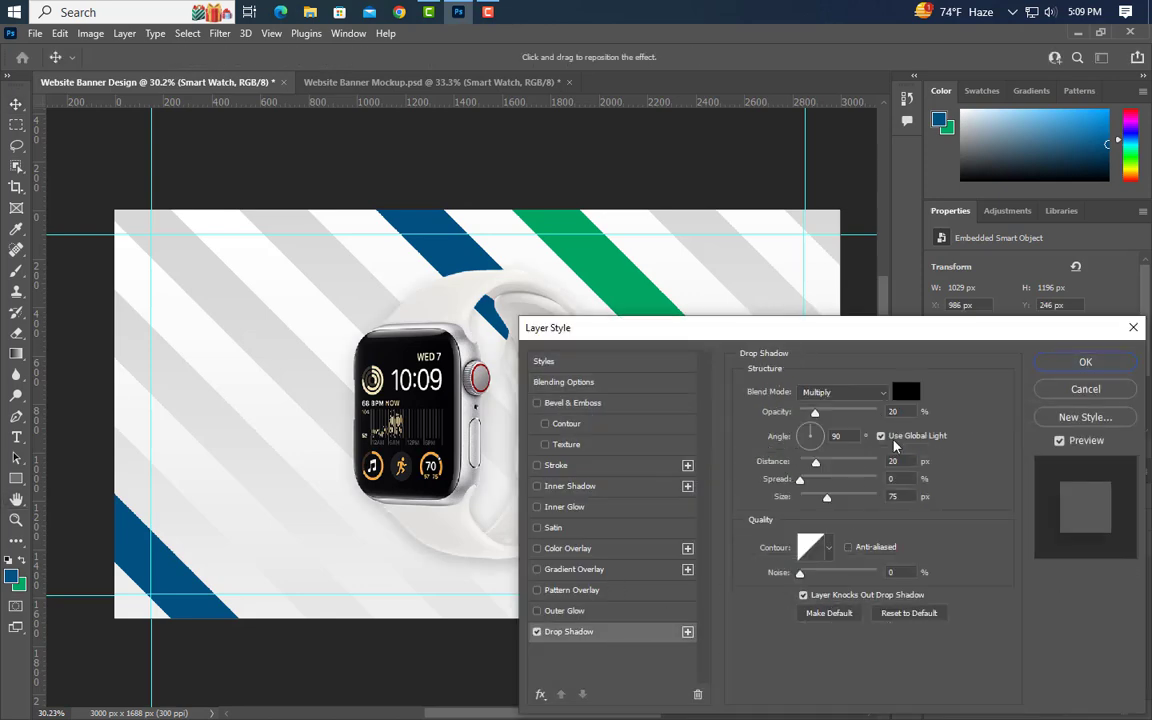
left_click(842, 391)
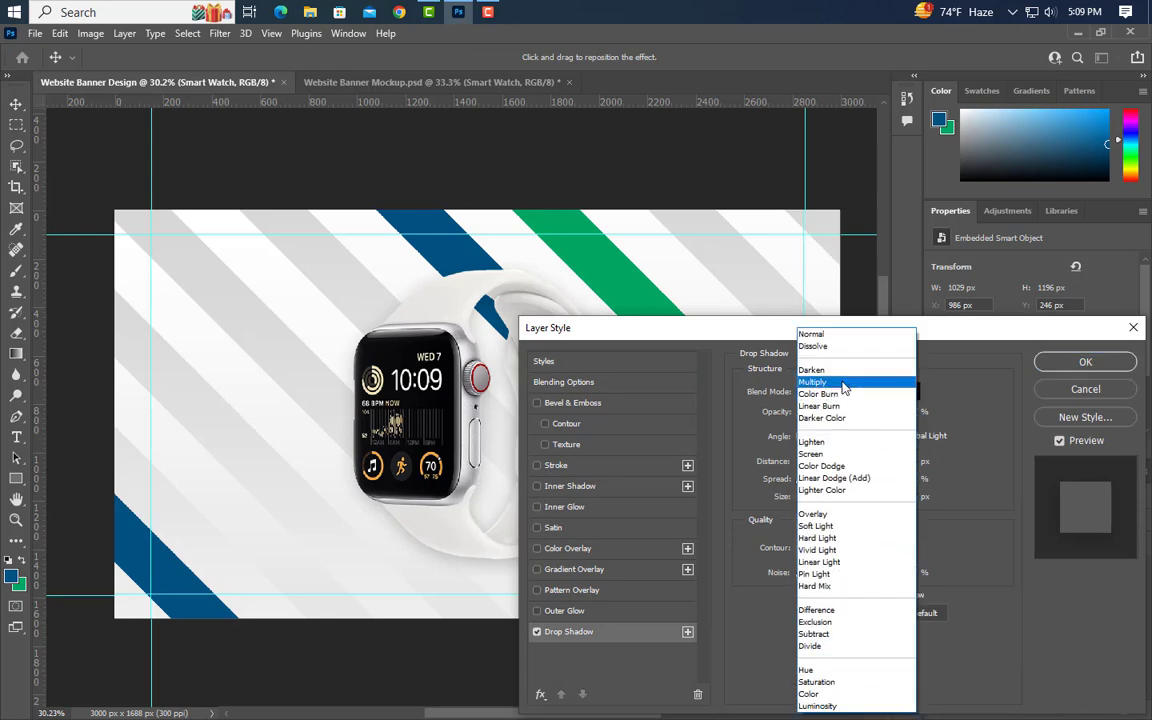
left_click(842, 386)
left_click(906, 391)
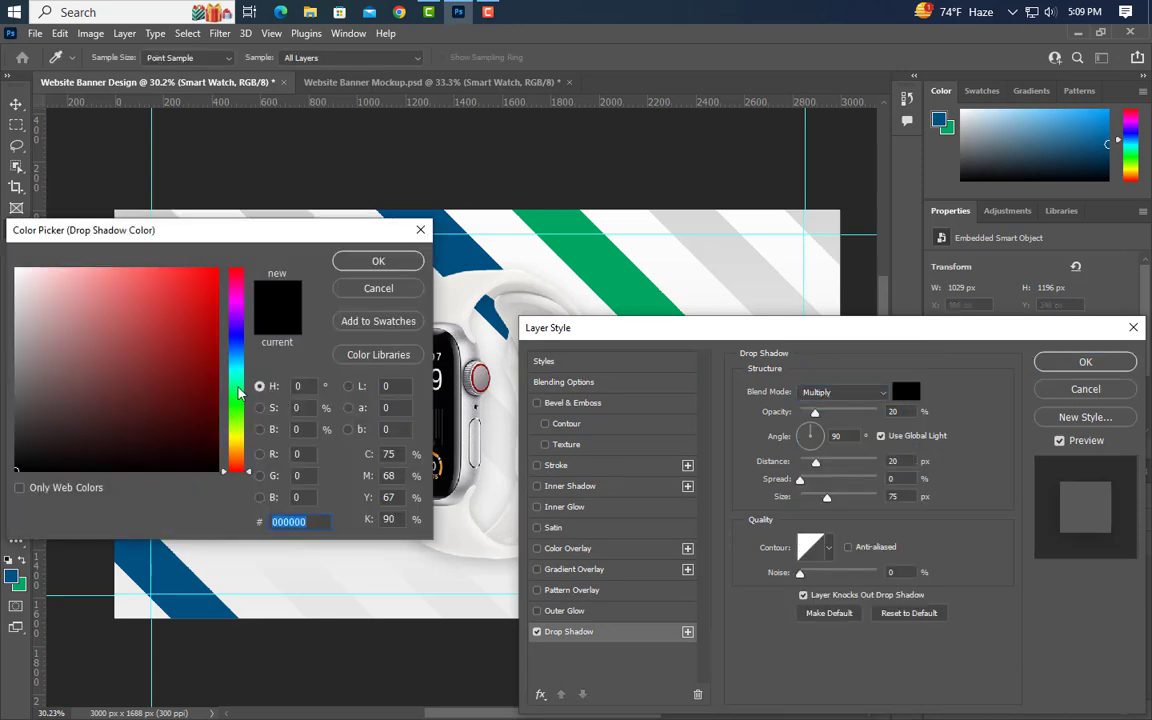
left_click(393, 264)
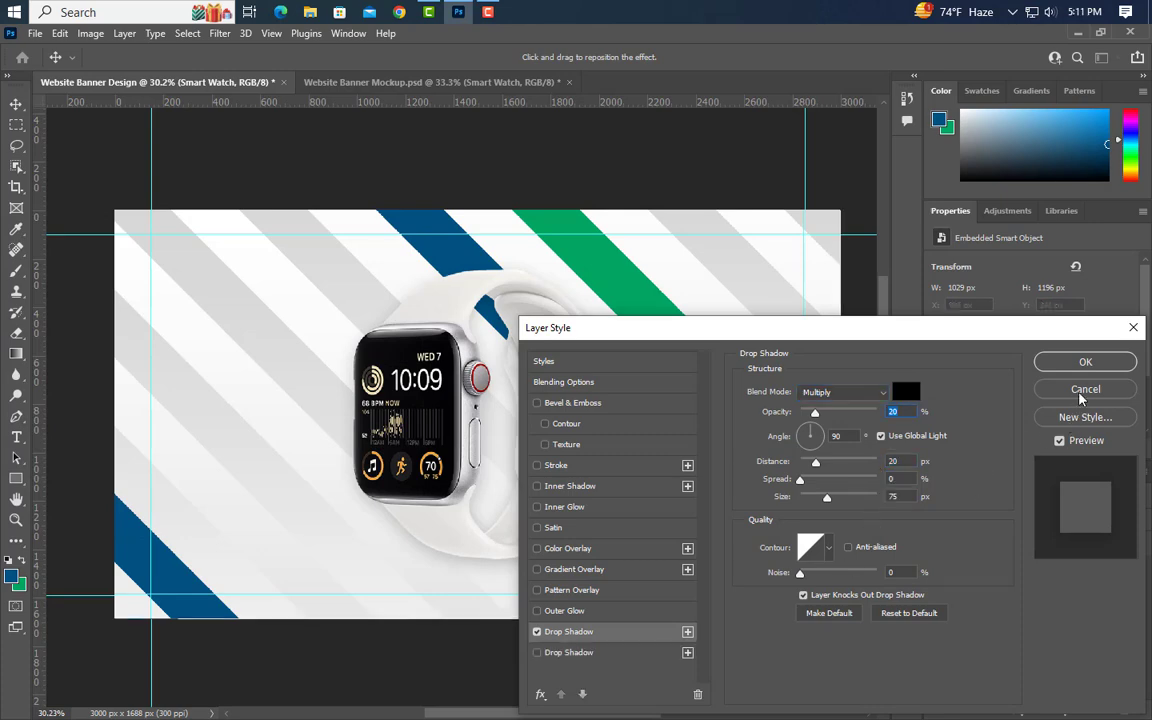
left_click(1086, 364)
left_click_drag(510, 365, 760, 408)
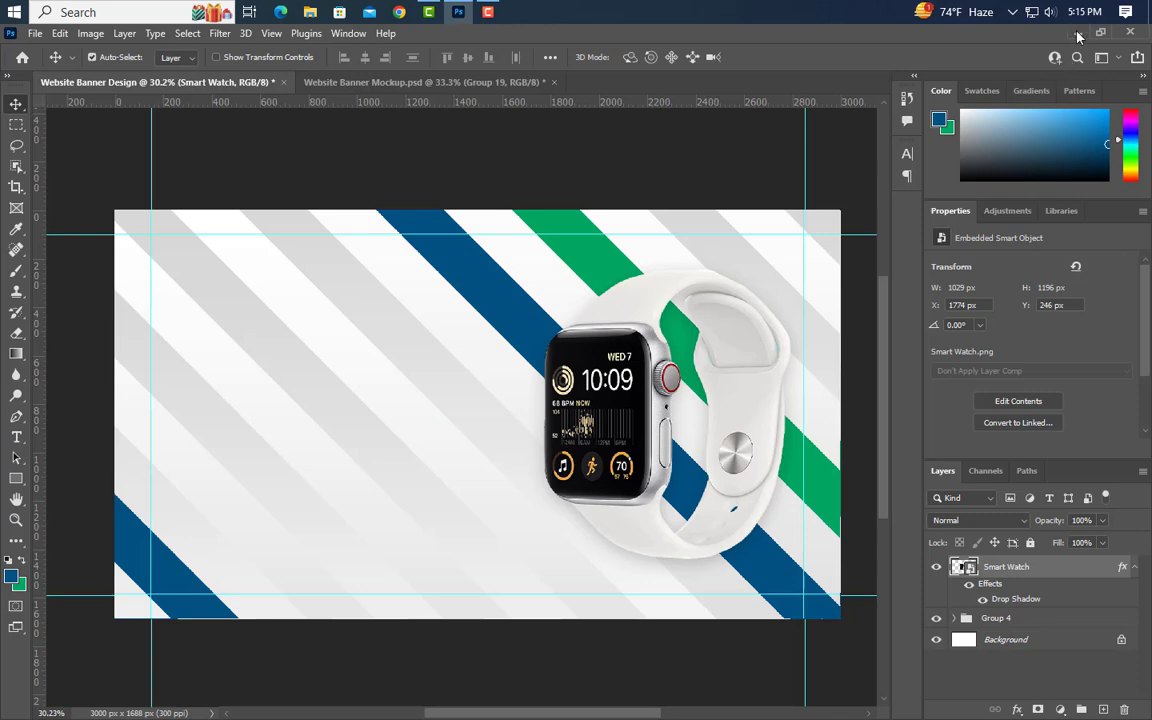
- Place the Logo image from the desktop into the banner, aligned to the upper-left corner of the margin guides
key("super+d")
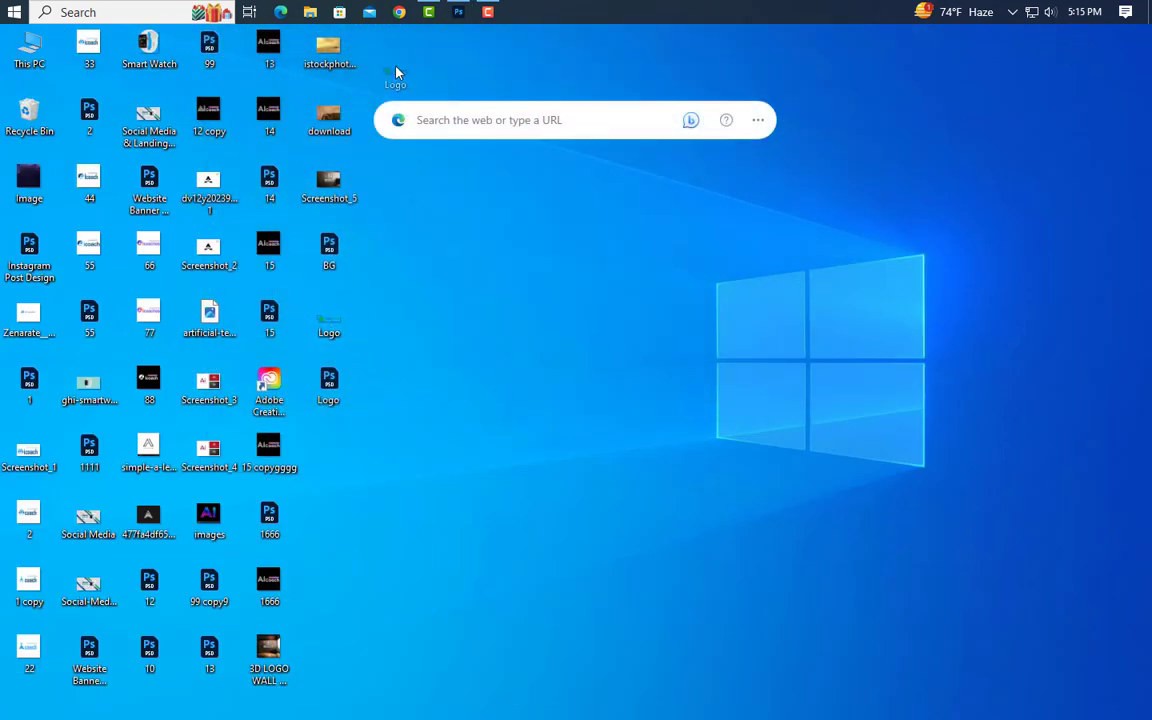
left_click(459, 12)
left_click_drag(459, 12, 379, 290)
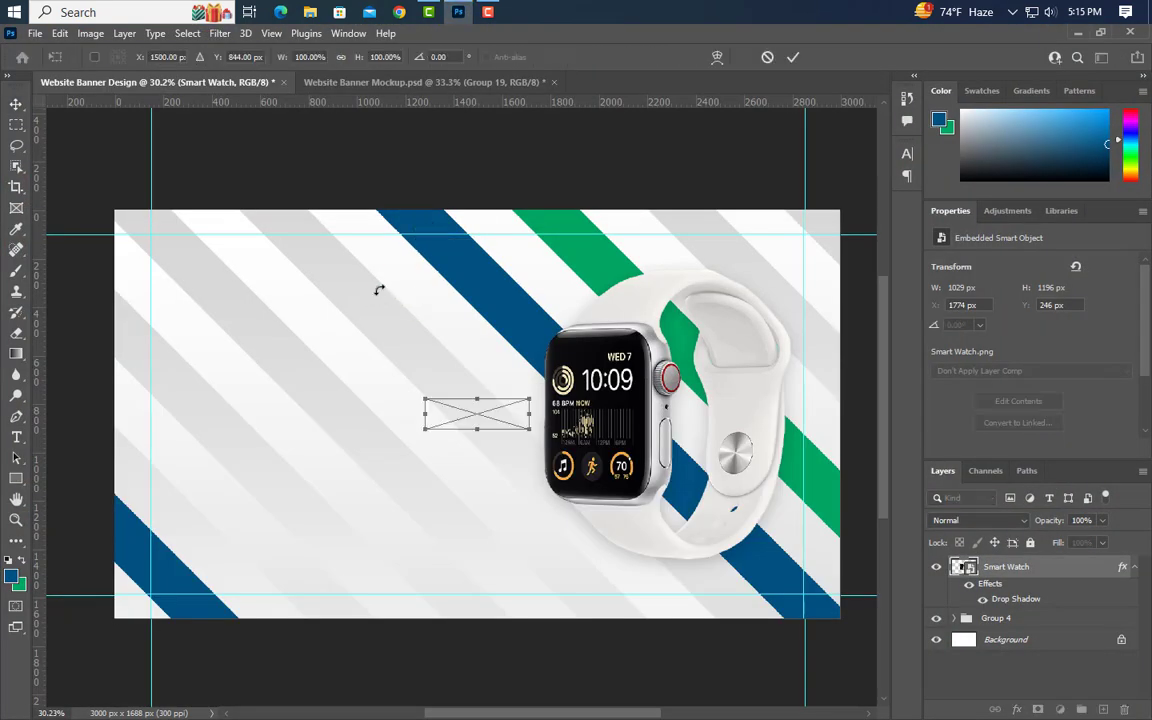
left_click_drag(499, 418, 226, 256)
key("Return")
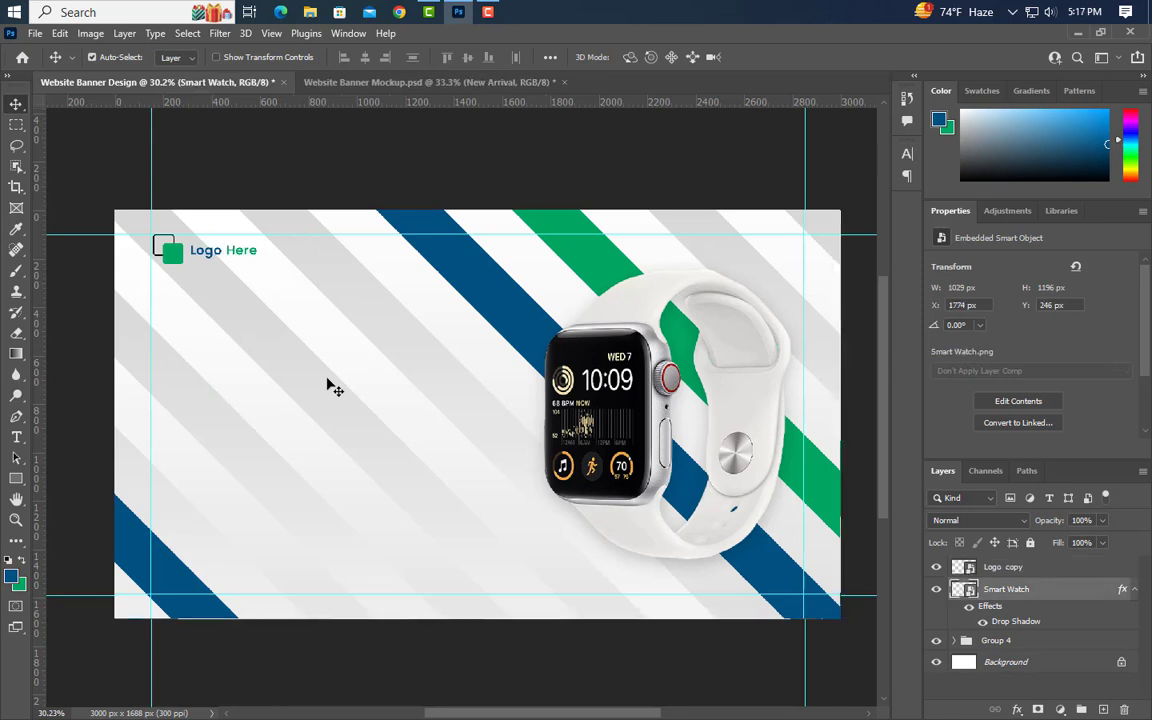
- Add the text New Arrival below the logo in Poppins SemiBold at 25.5 pt
left_click(16, 437)
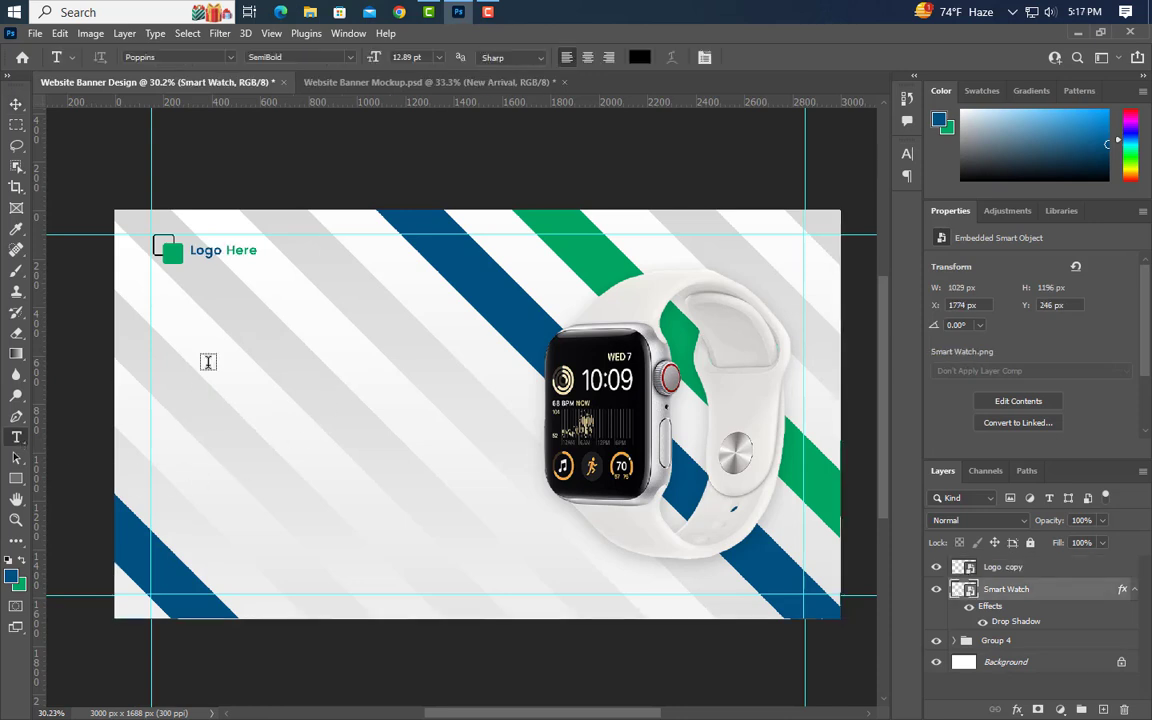
left_click(186, 310)
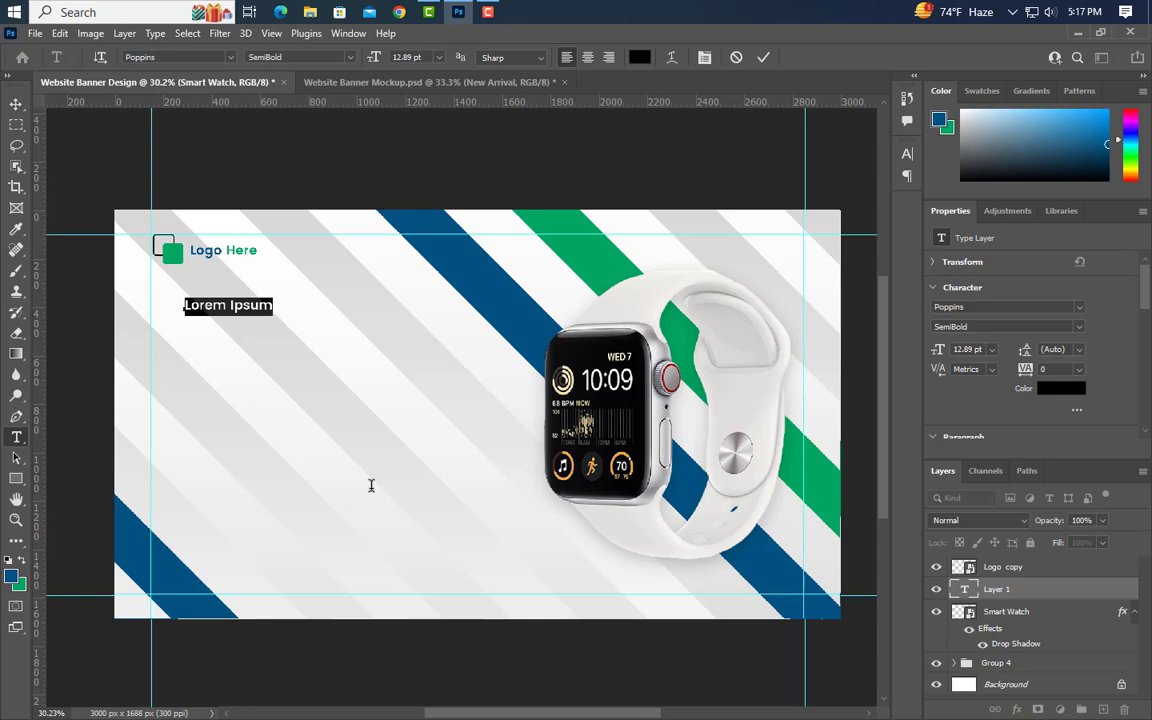
key("Left")
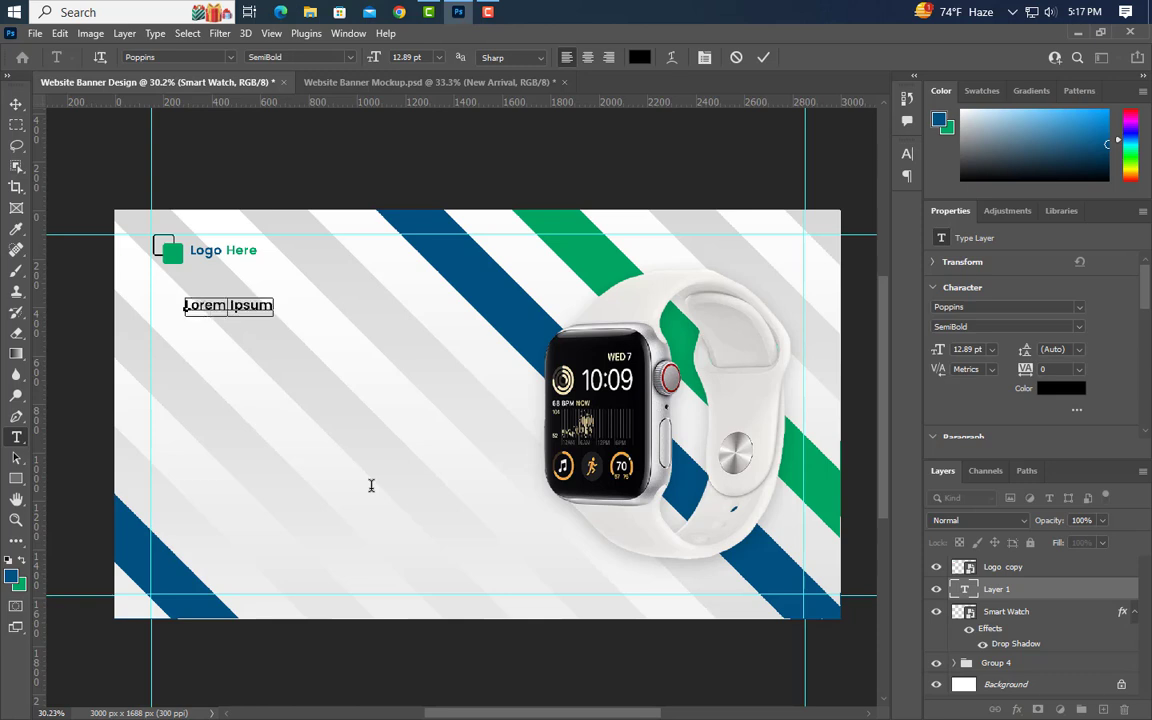
left_click(763, 64)
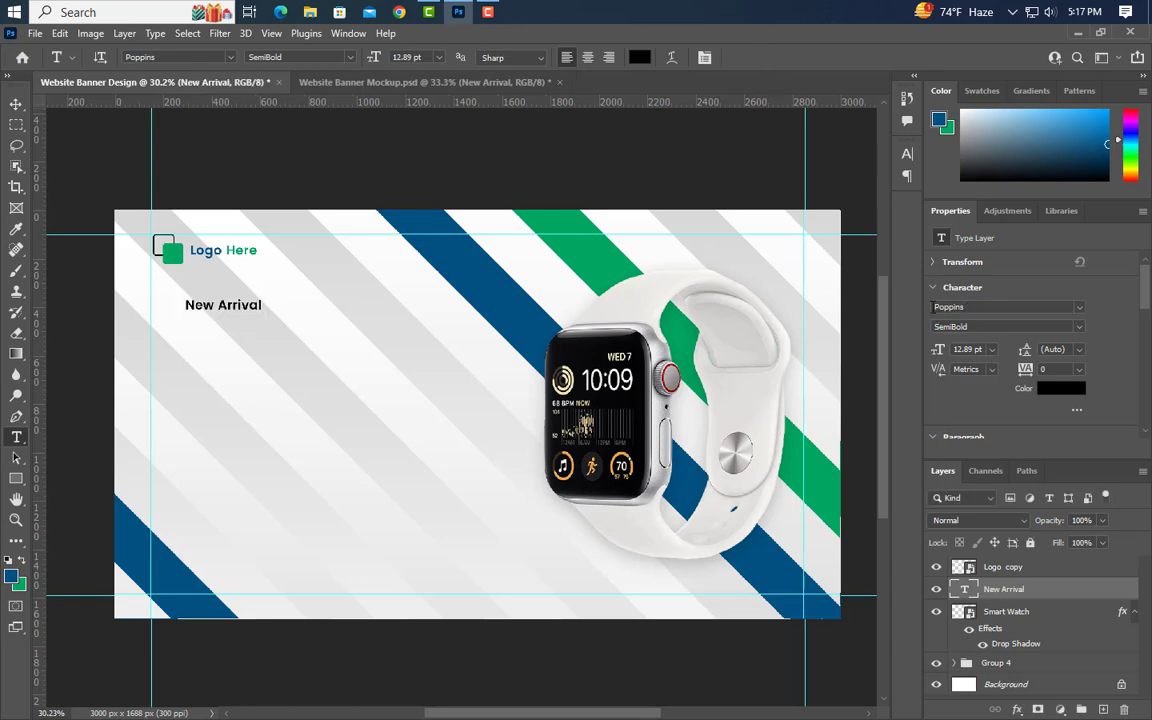
mouse_move(935, 327)
left_mouse_down()
mouse_move(968, 330)
mouse_move(940, 349)
left_mouse_up()
type("2")
key("Return")
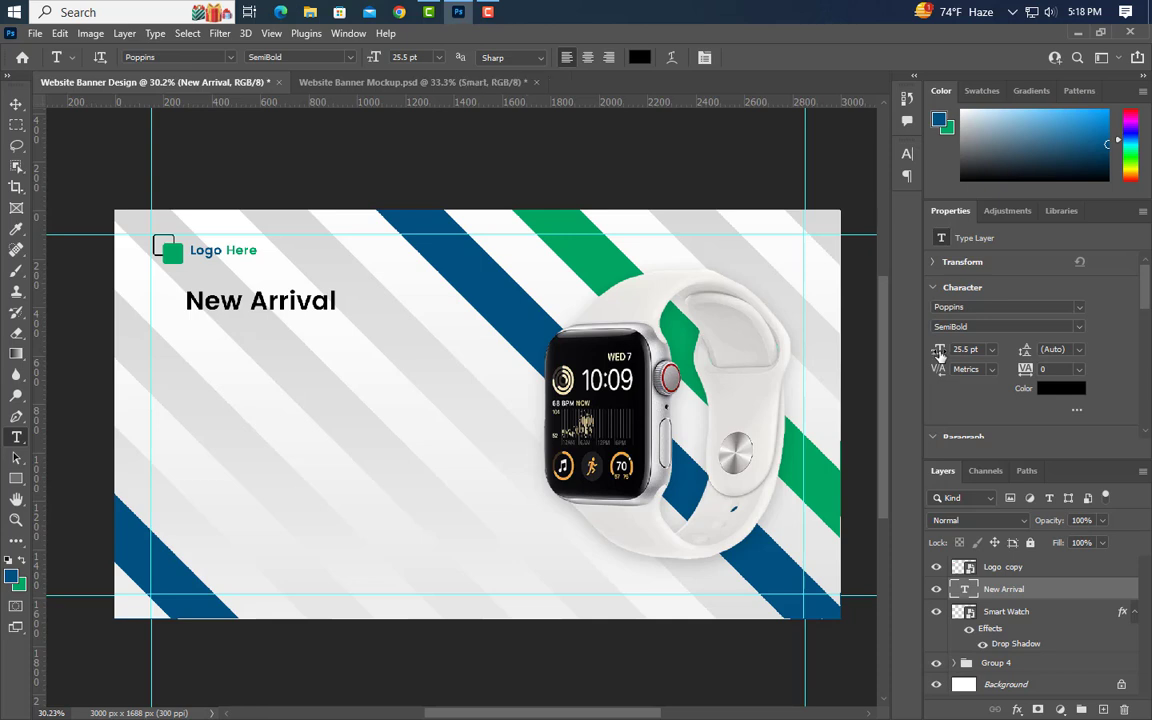
- Add the text Smart beneath New Arrival and enlarge it to 85.66 pt
left_click(190, 354)
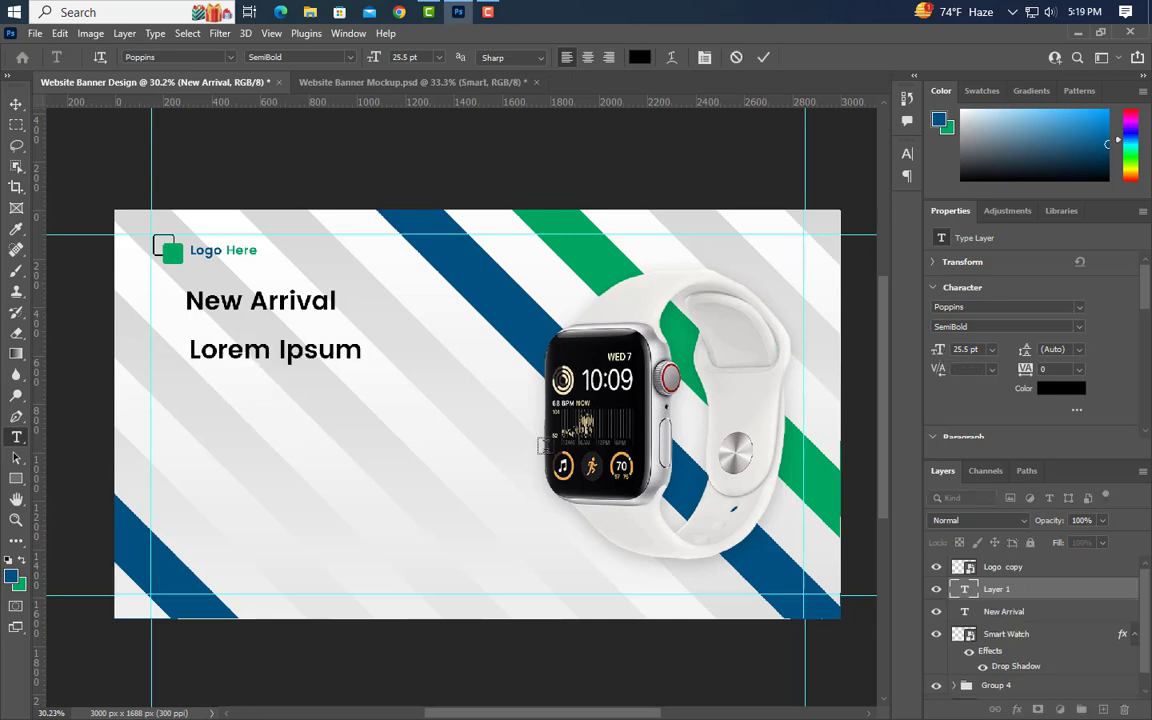
triple_click(233, 355)
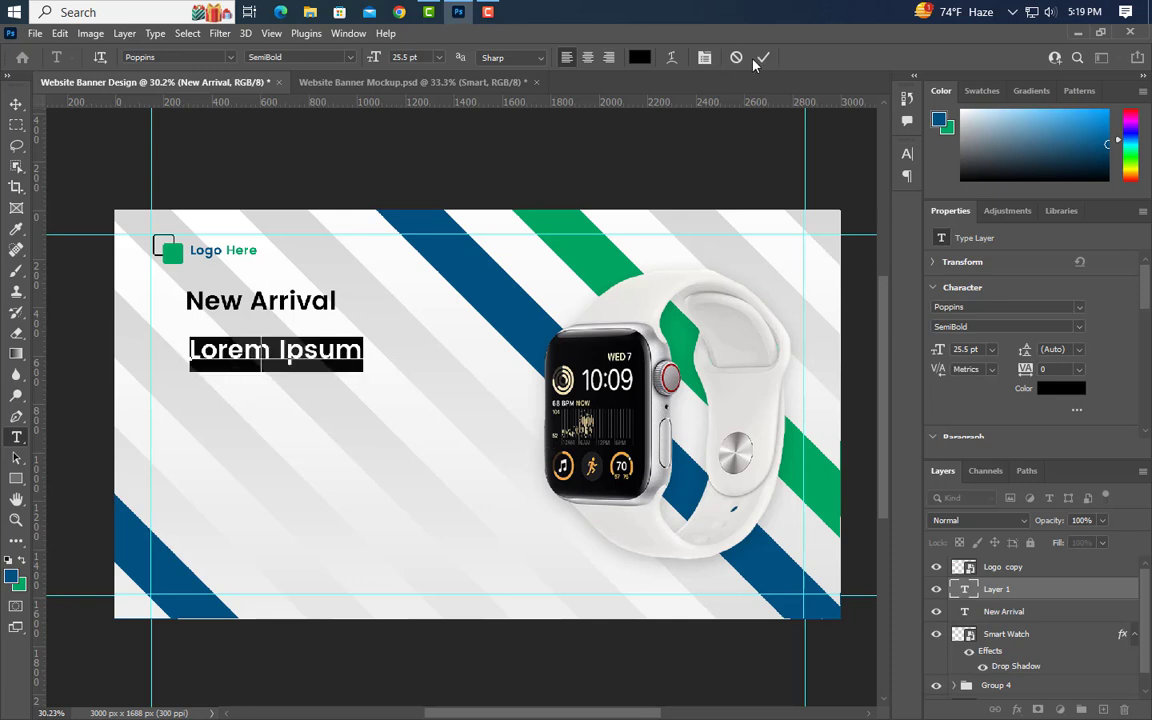
type("Smart")
key("ctrl+Return")
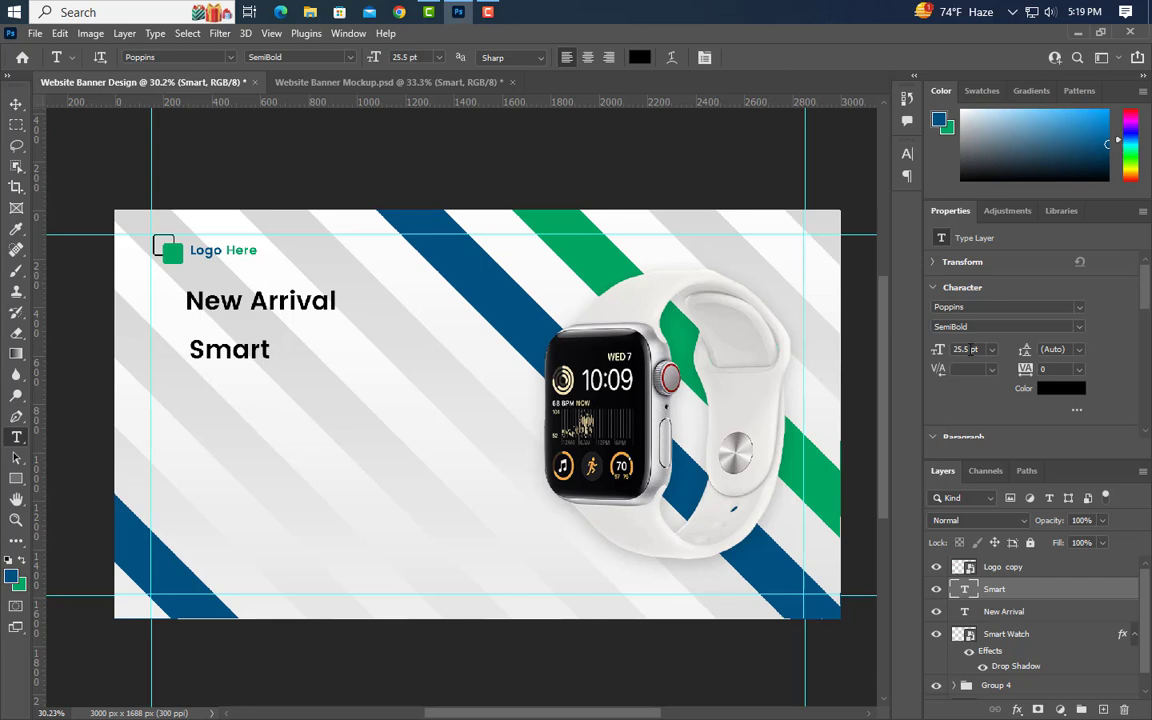
left_click_drag(939, 352, 940, 352)
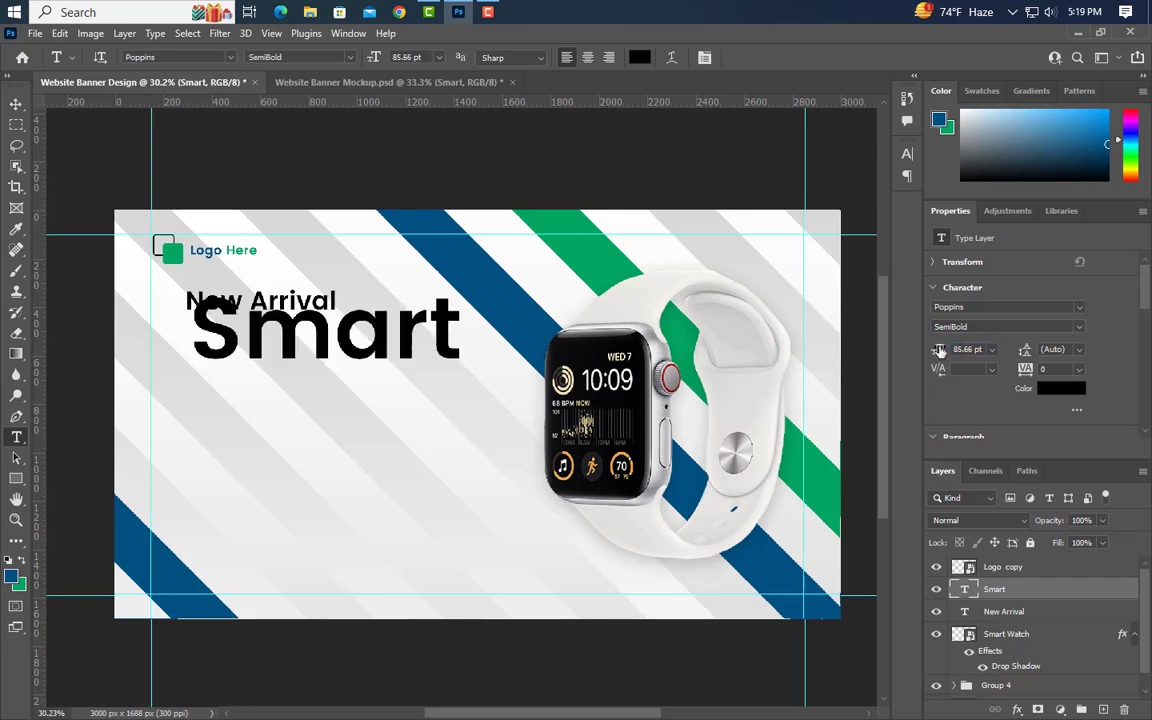
- Format the Smart text in all caps and Bold, coloured blue 005282 sampled from the blue stripe
left_click(907, 153)
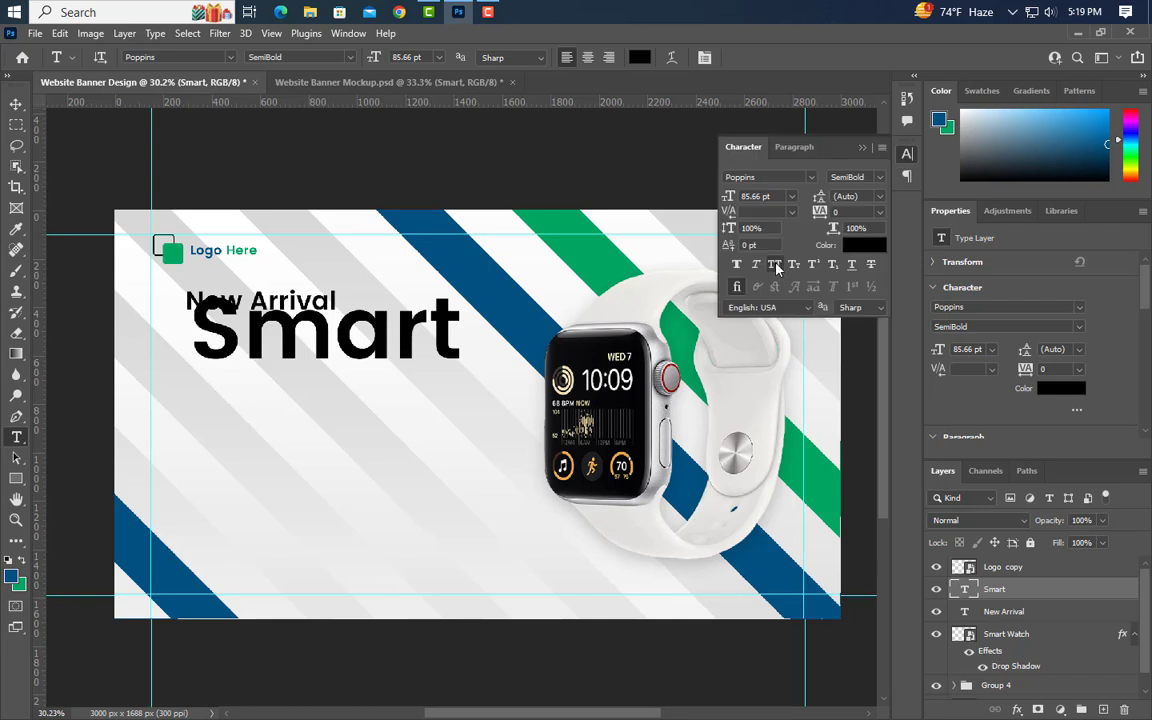
left_click(775, 264)
left_click(862, 177)
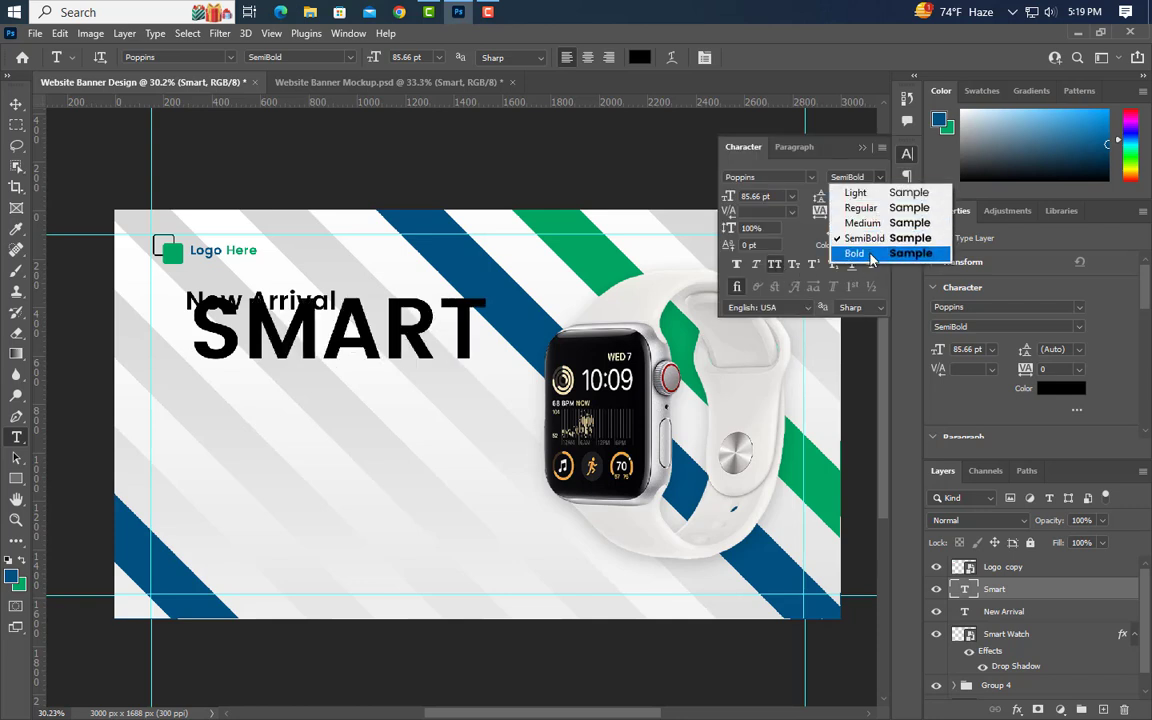
left_click(870, 254)
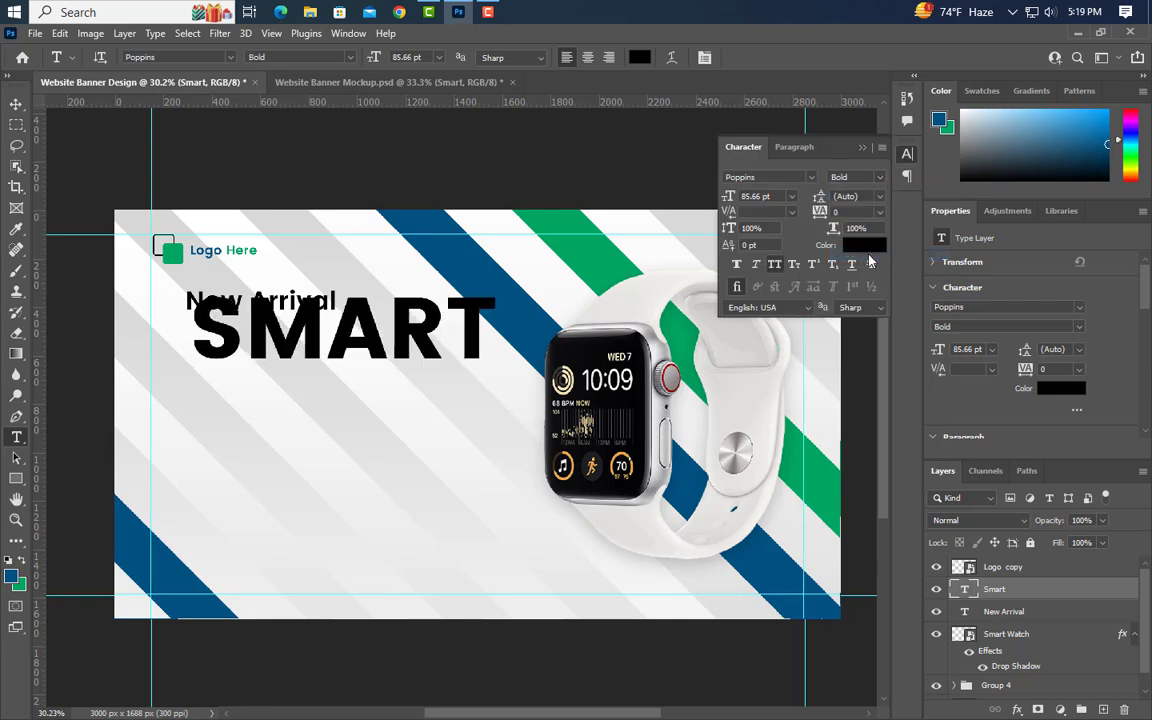
left_click(862, 245)
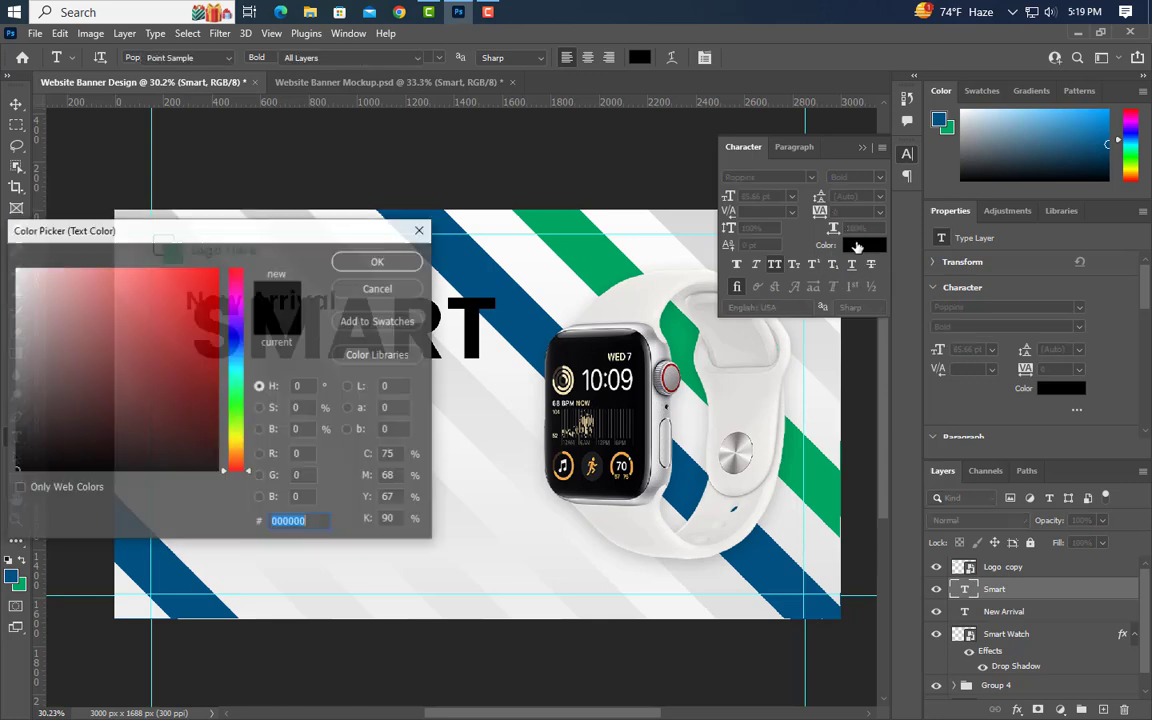
left_click(479, 258)
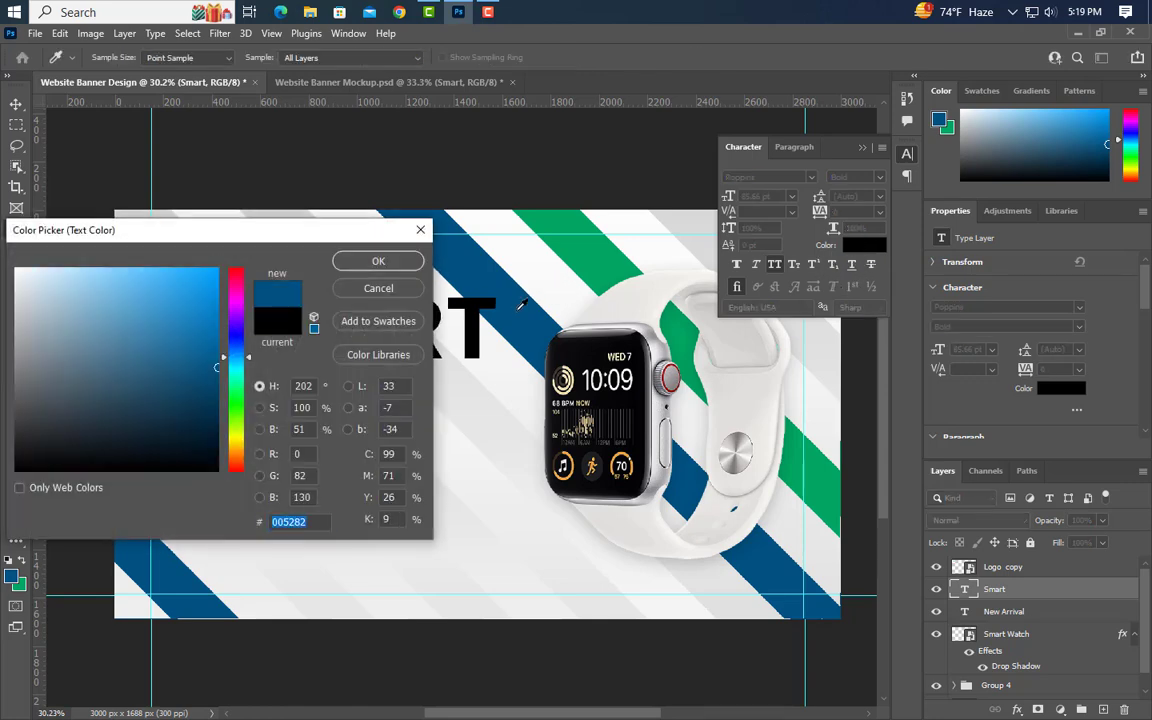
left_click(379, 261)
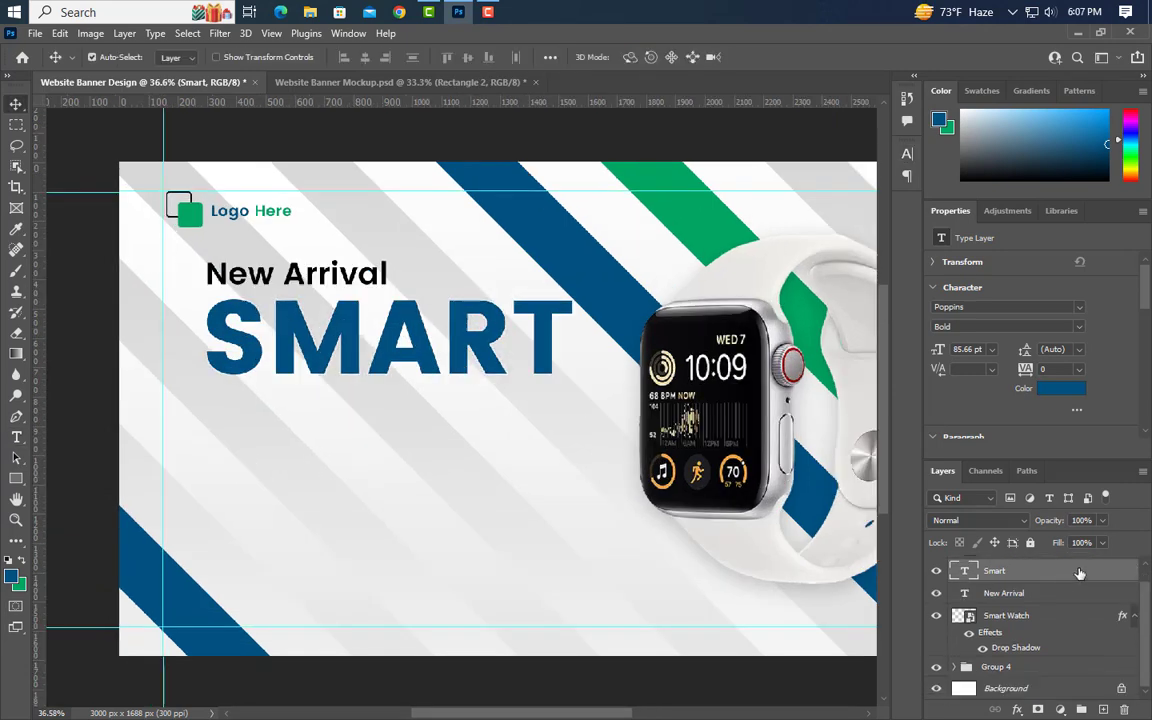
- Add a 7 px white outside stroke at 100% opacity to the SMART text layer
double_click(1079, 572)
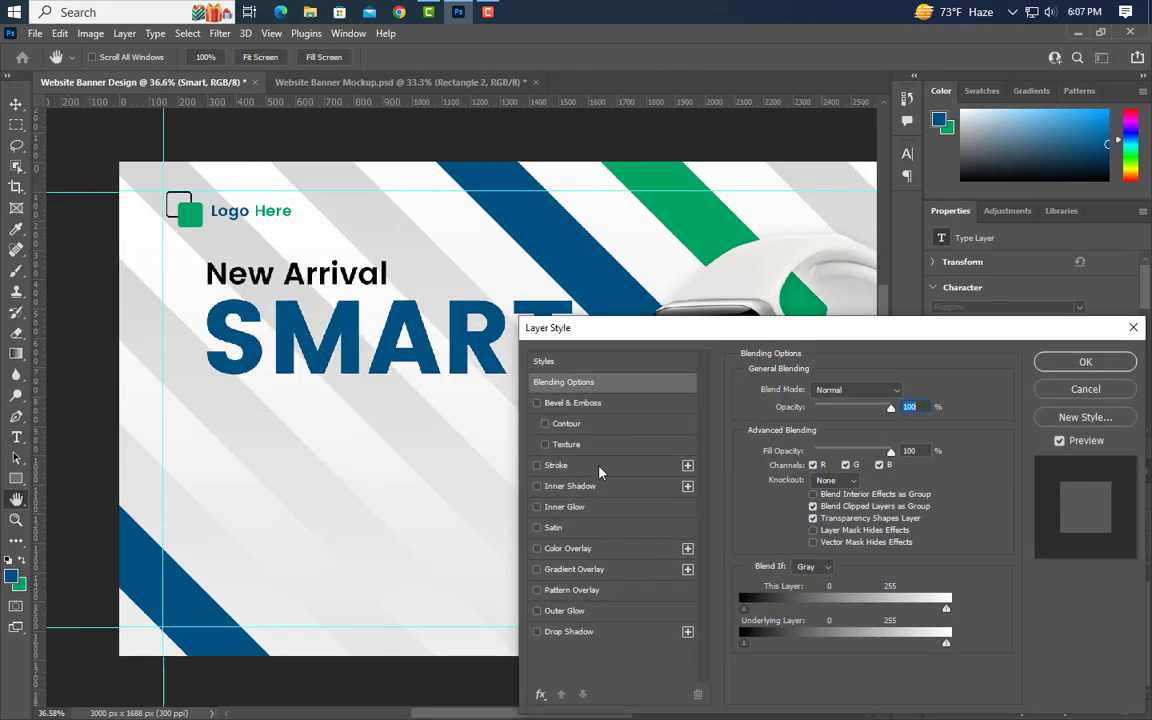
left_click(600, 470)
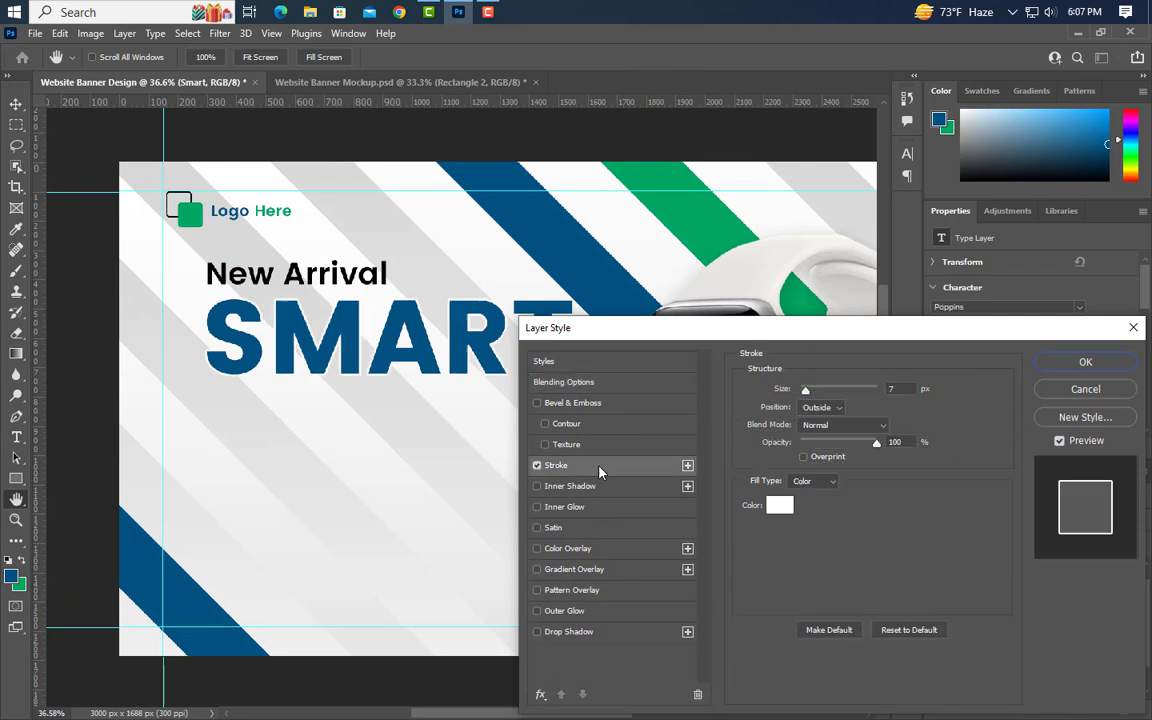
left_click(821, 408)
left_click(818, 425)
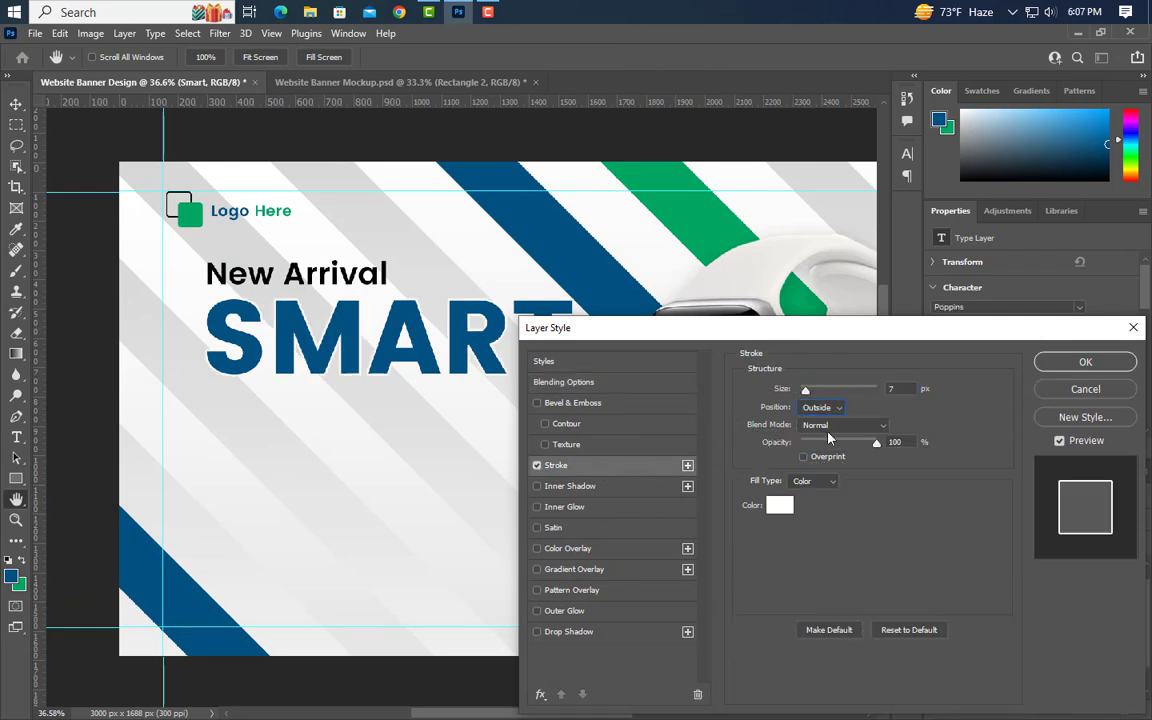
left_click(779, 505)
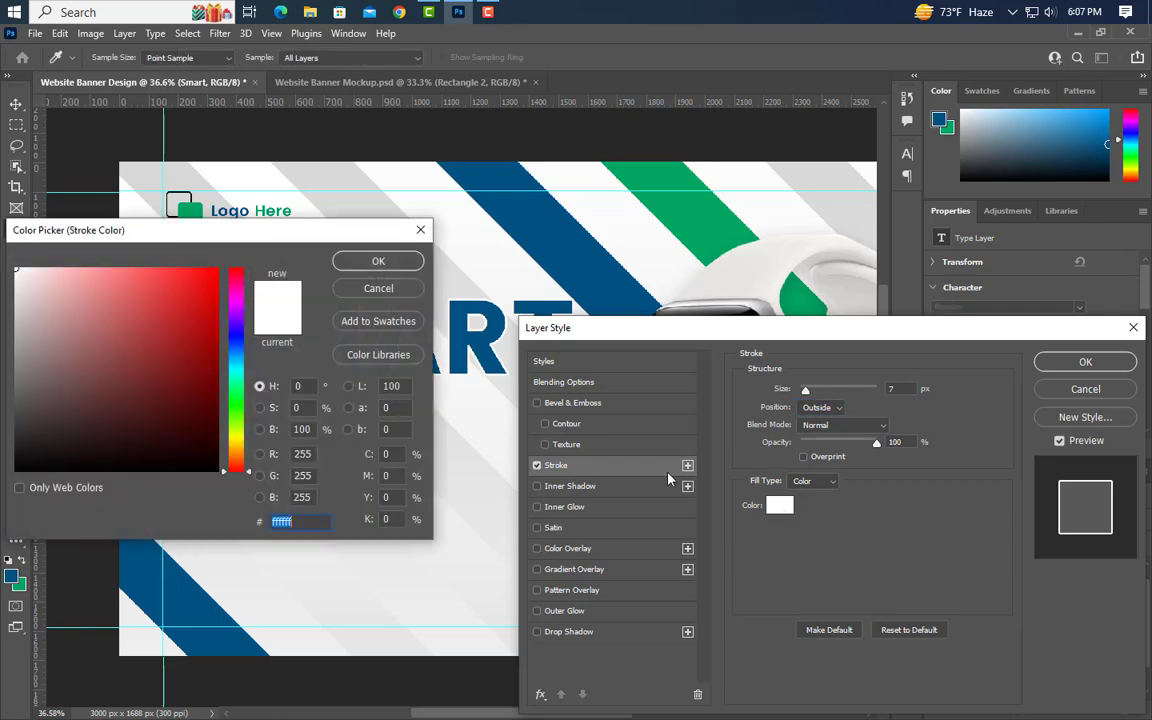
left_click(377, 261)
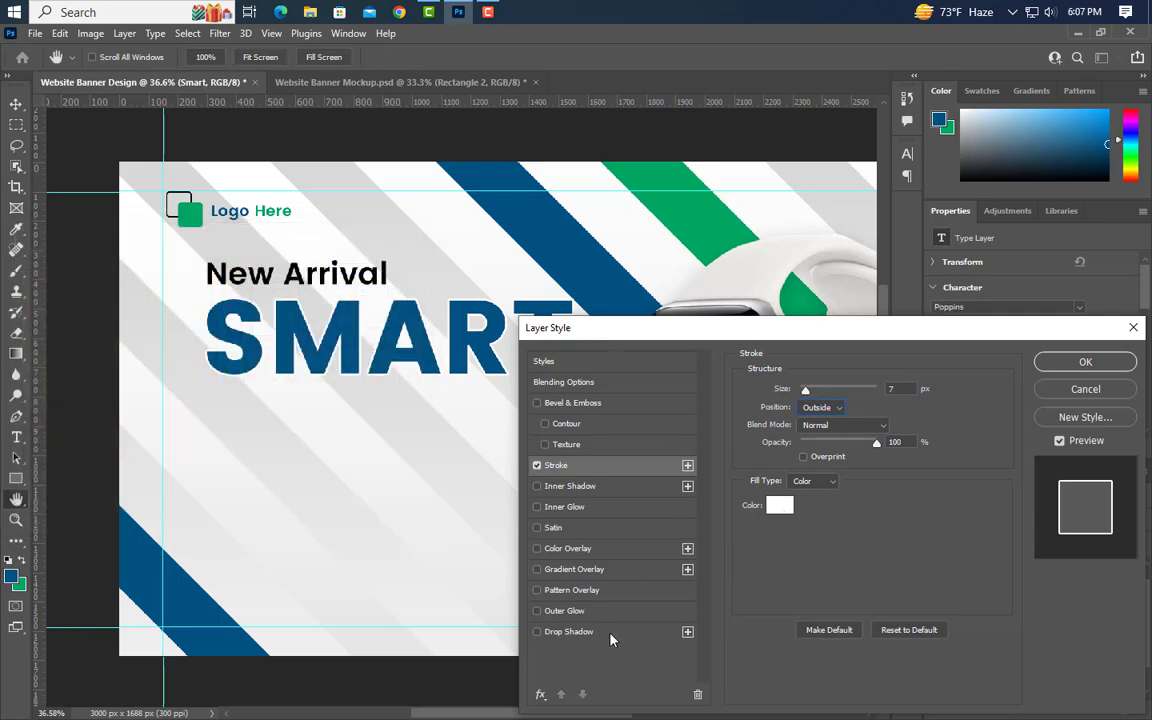
- Add a black Multiply drop shadow to the SMART text with 100% opacity, 90° angle, 10 px distance and 27 px size
left_click(612, 632)
left_click(877, 413)
key("Tab")
key("Tab")
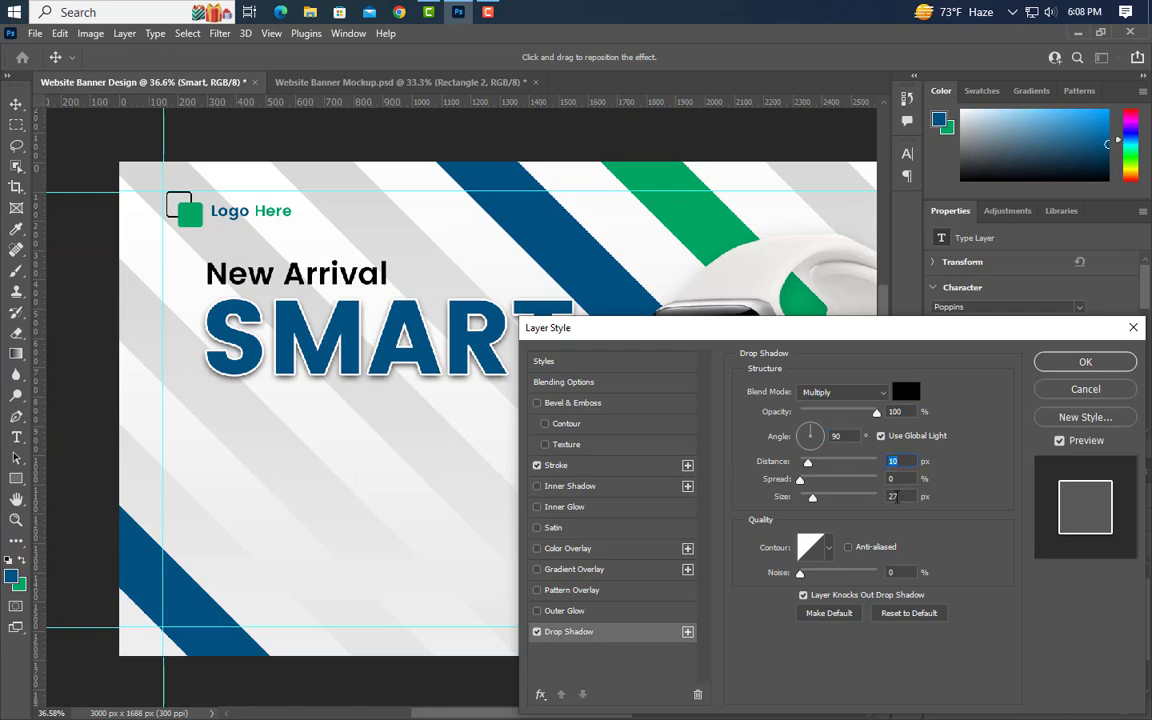
left_click(1062, 364)
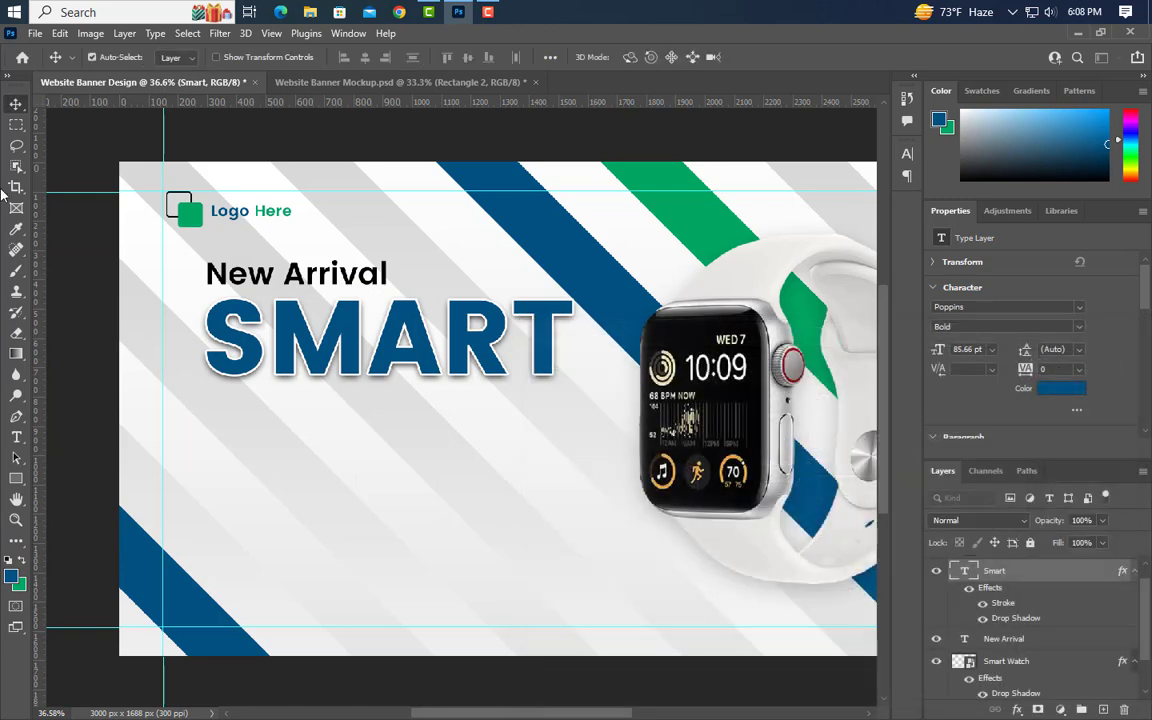
- Duplicate the SMART text straight below the original and replace the copy's wording with Watch
left_click_drag(348, 416, 345, 496)
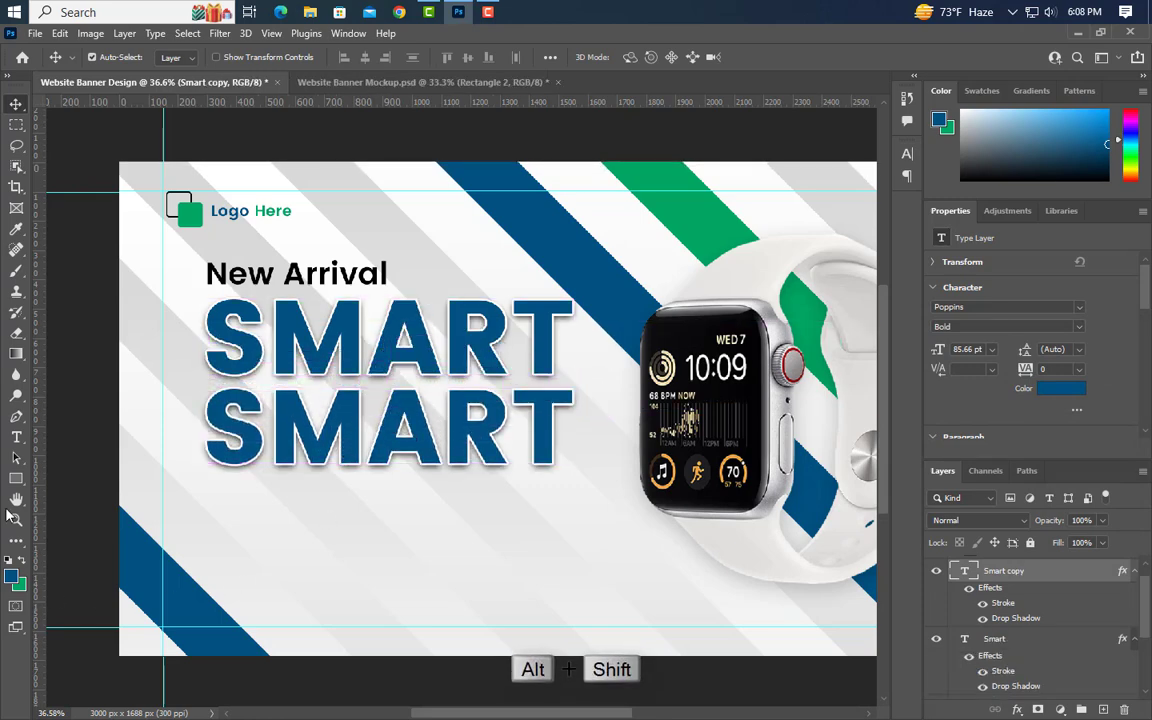
left_click(17, 440)
left_click_drag(186, 400, 550, 397)
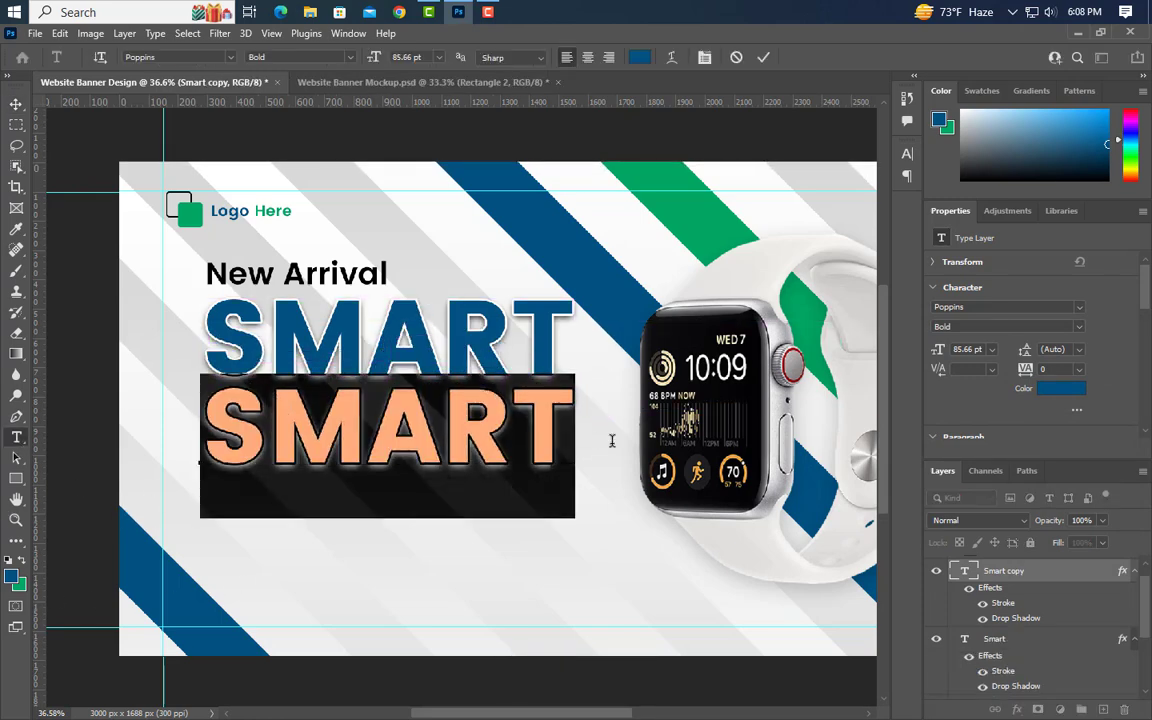
type("Wat")
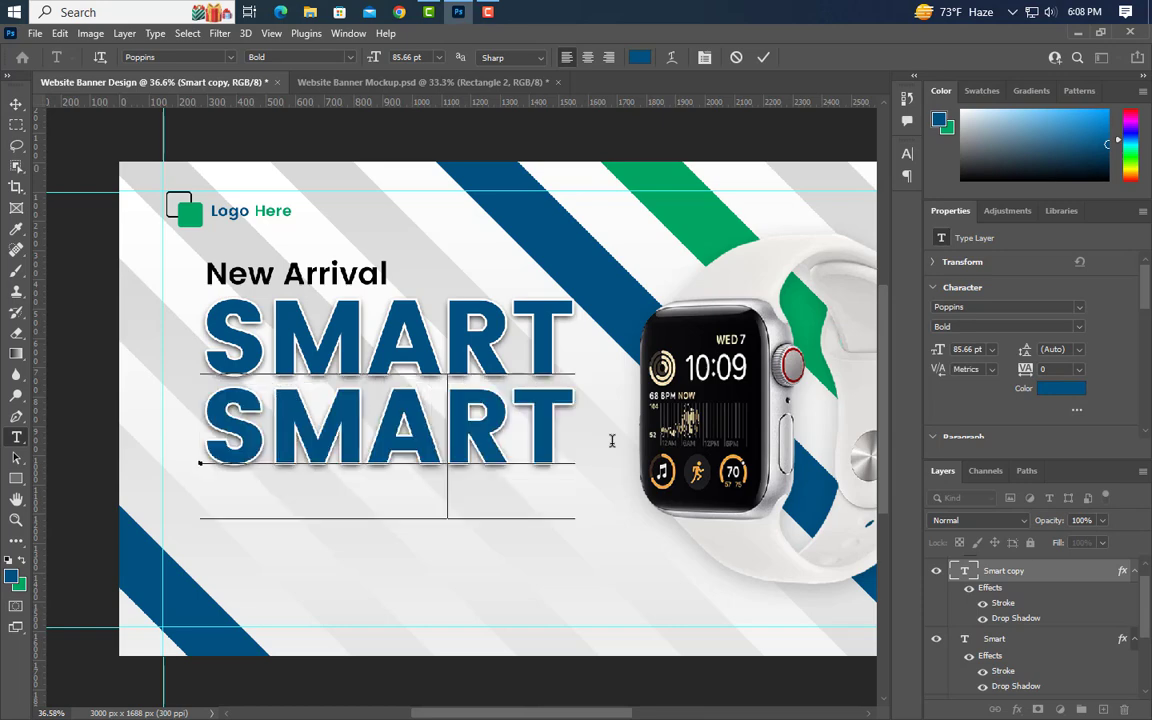
left_click(757, 57)
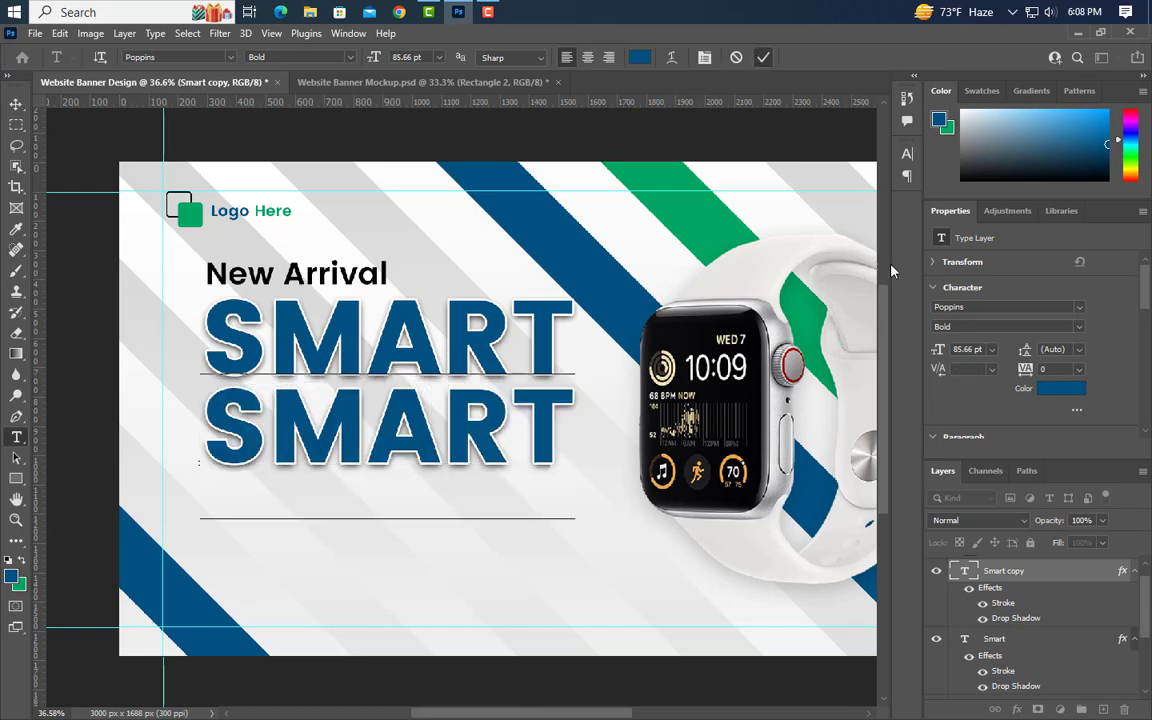
- Recolour the WATCH text green, sampling the colour from the green background stripe
left_click(907, 153)
left_click(857, 246)
left_click(689, 198)
left_click(389, 268)
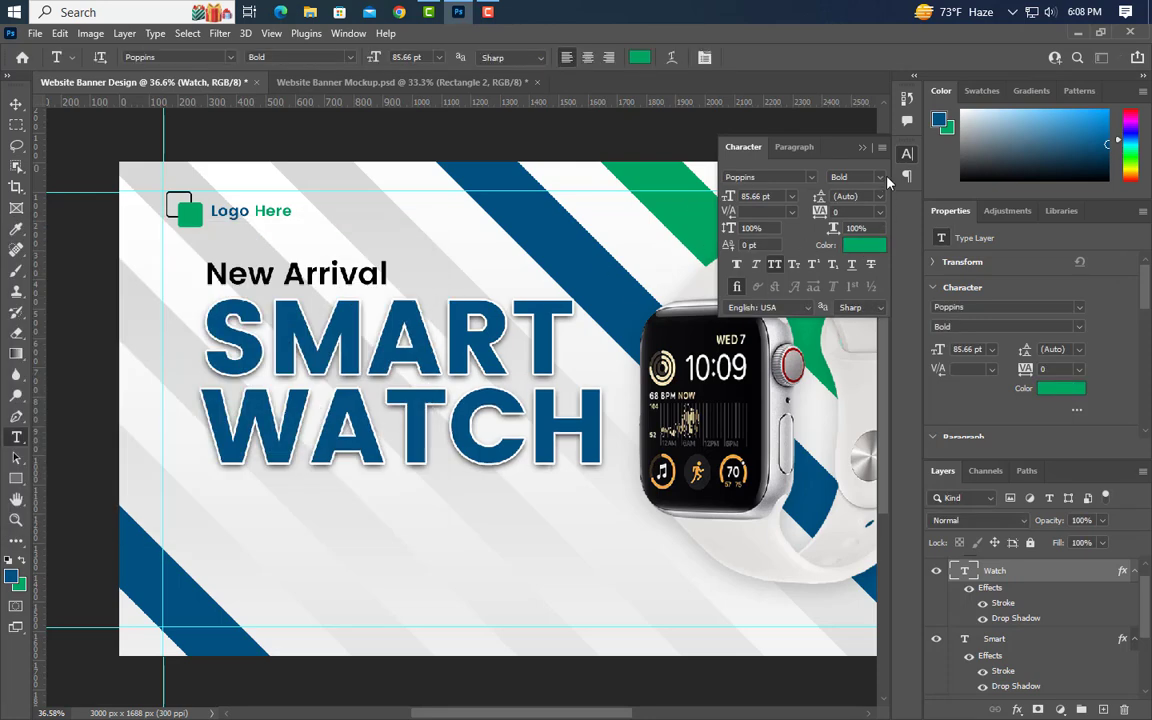
left_click(776, 130)
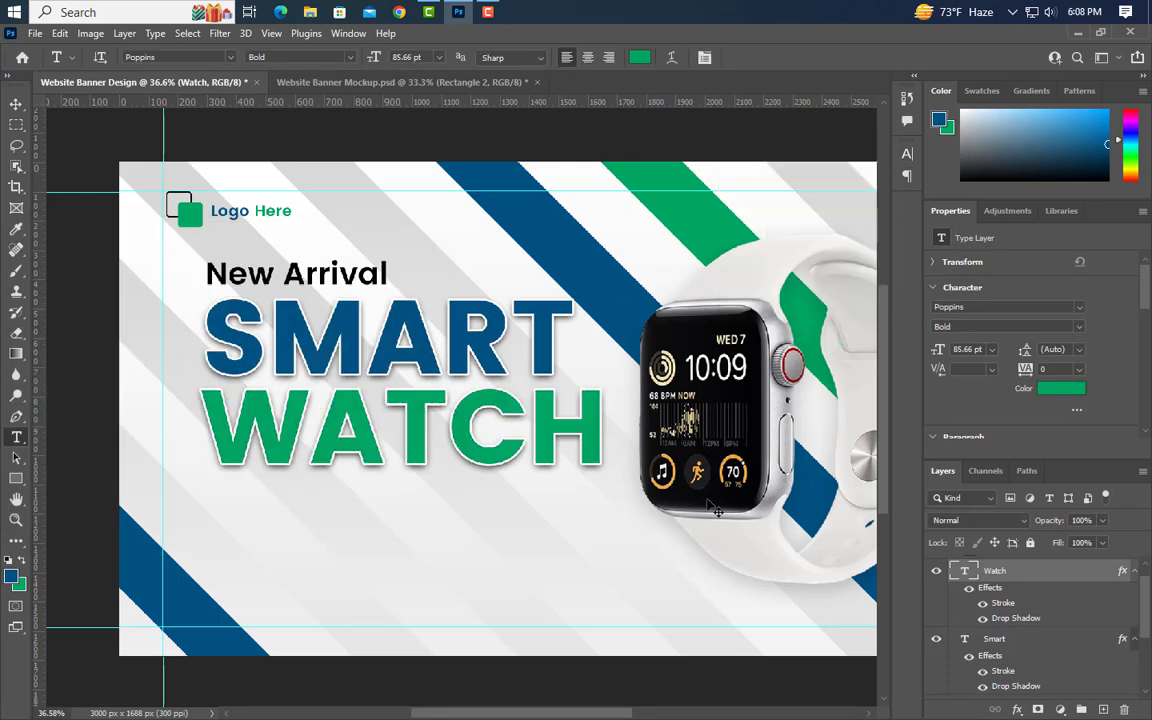
- Scale the WATCH text down to about 92% so its edges line up with SMART above it
key("ctrl+t")
left_click_drag(611, 447, 578, 511)
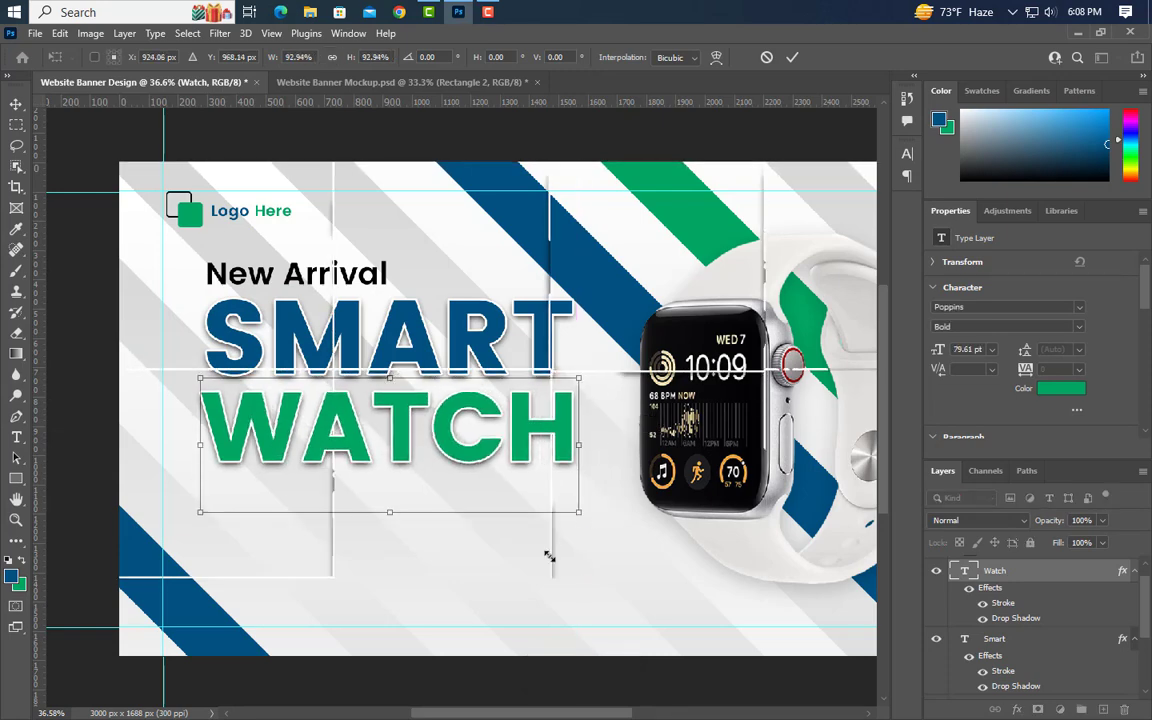
left_click_drag(195, 440, 202, 444)
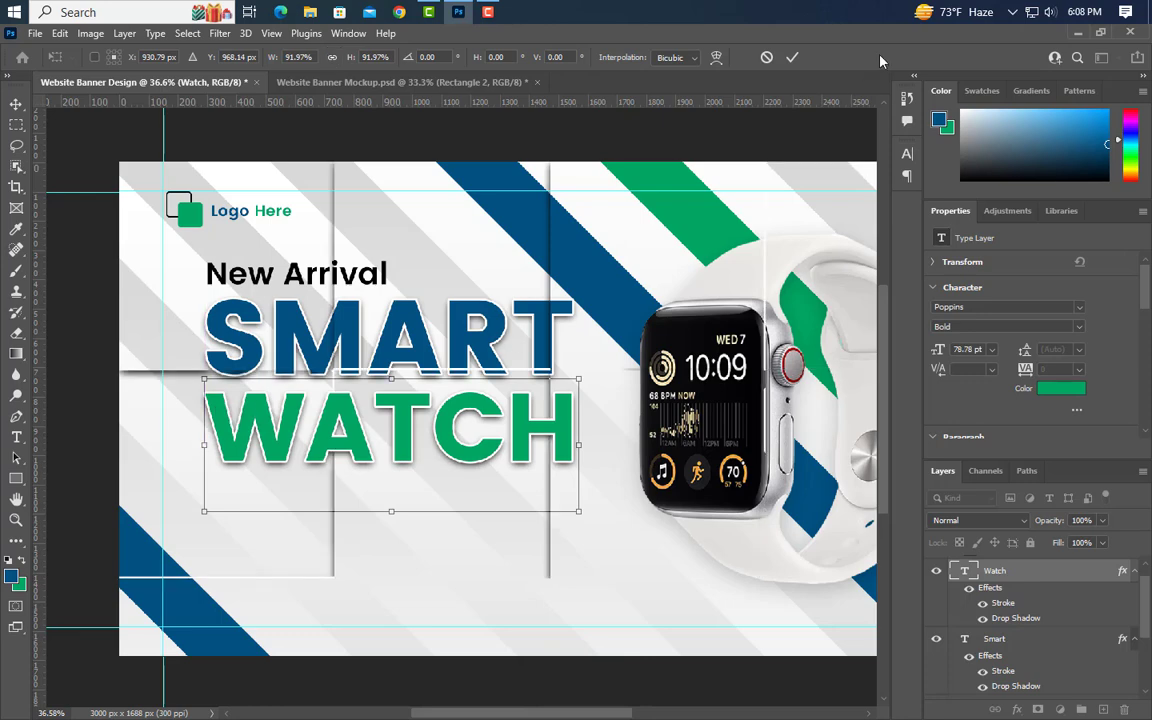
left_click(792, 57)
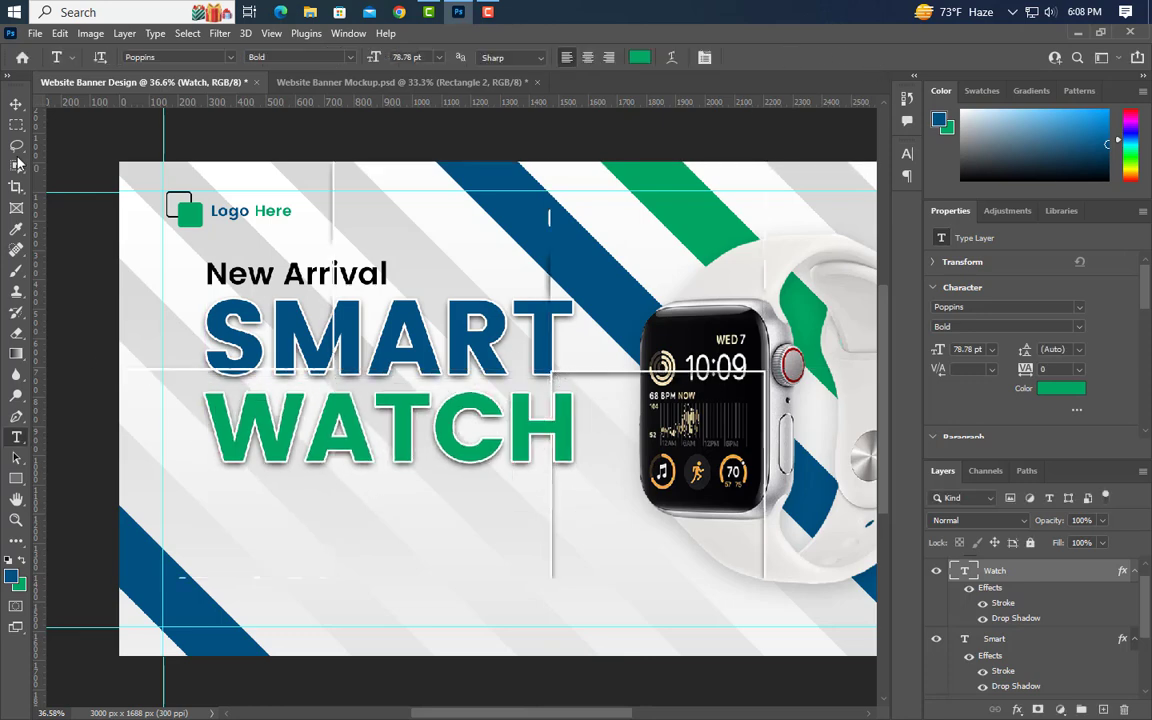
- Add a Lorem Ipsum paragraph text box below WATCH, with a 10.75 pt font size and 18 pt leading
left_click(16, 103)
scroll(463, 442, "up", 1)
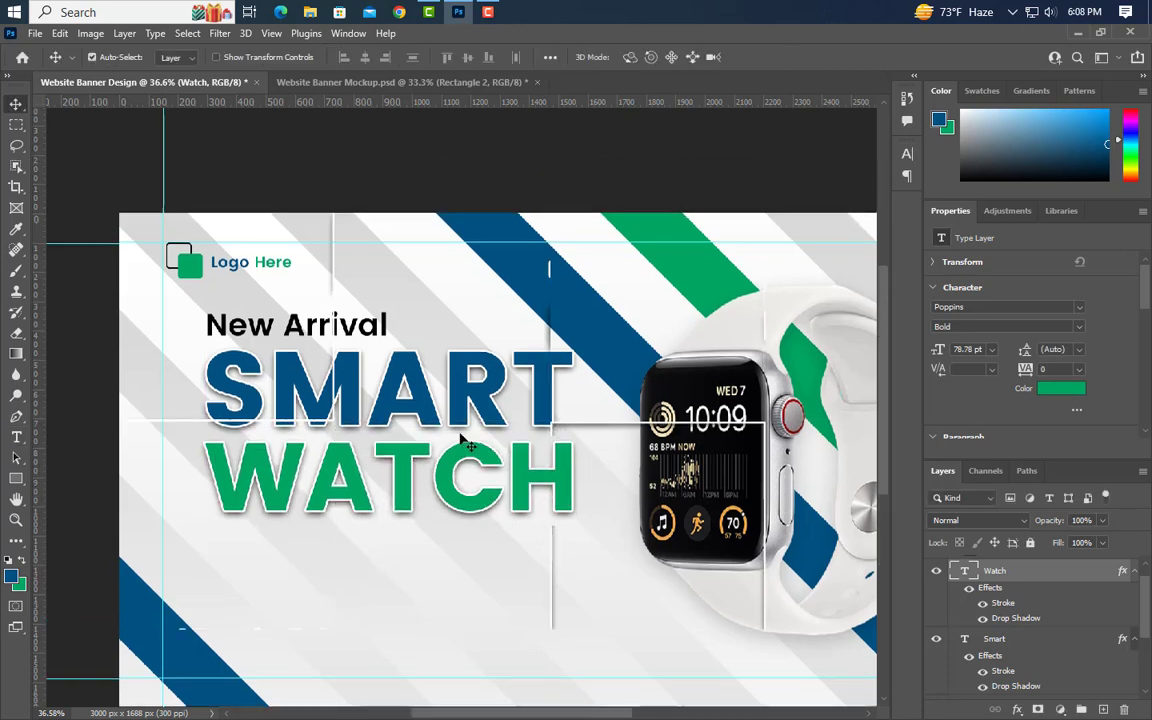
left_click(16, 437)
left_click_drag(201, 545, 858, 666)
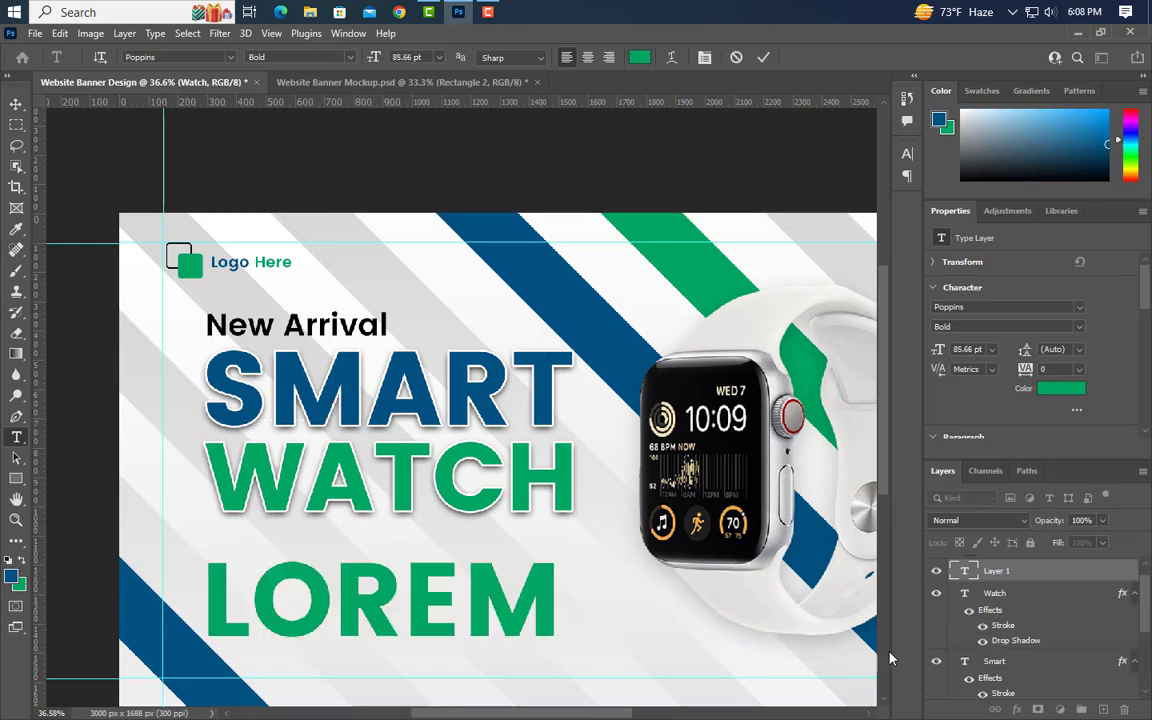
left_click(763, 57)
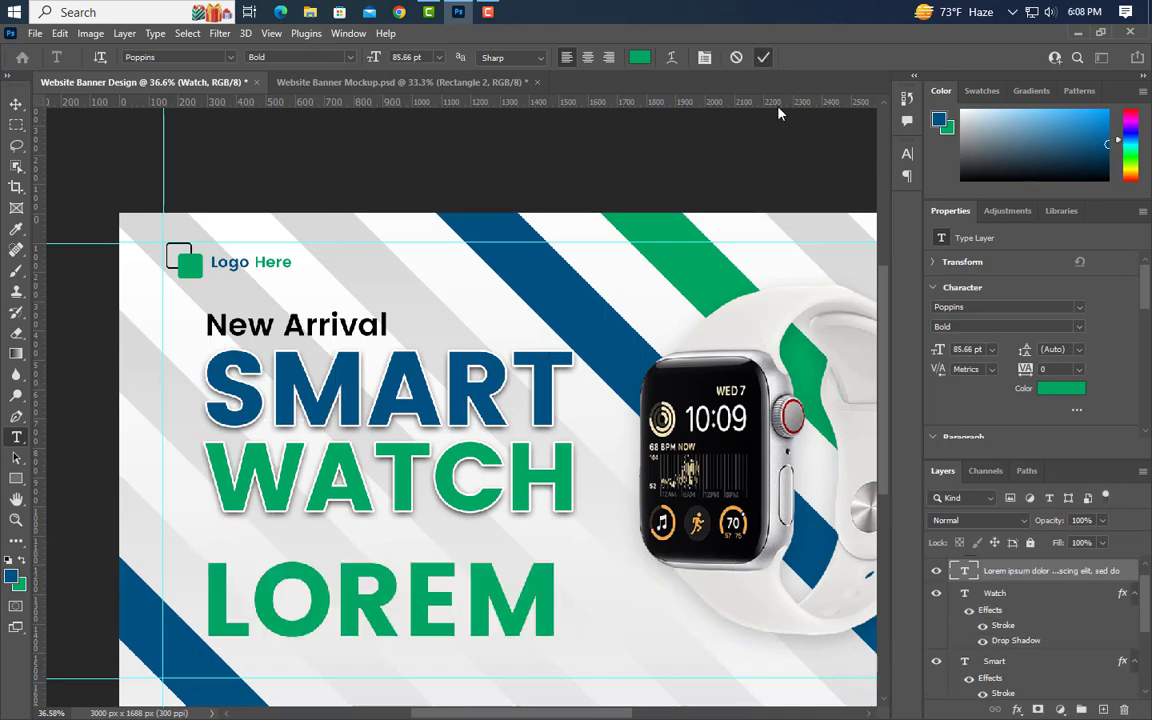
left_click(945, 358)
type("10.7")
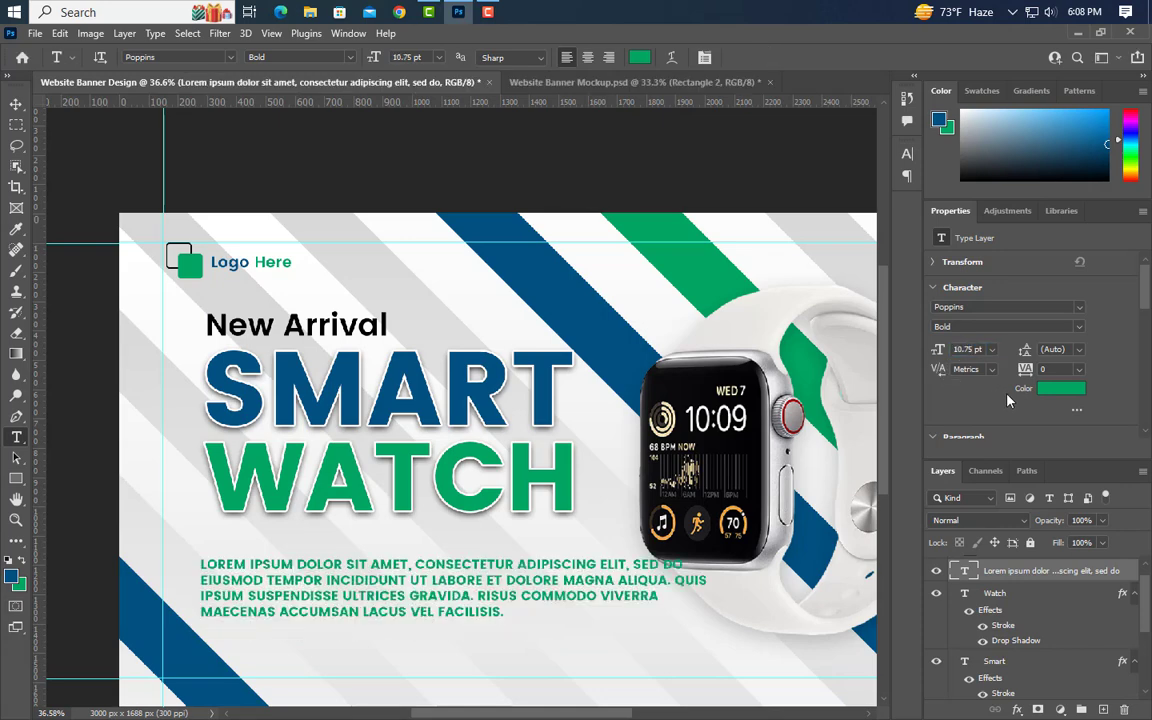
left_click(1080, 350)
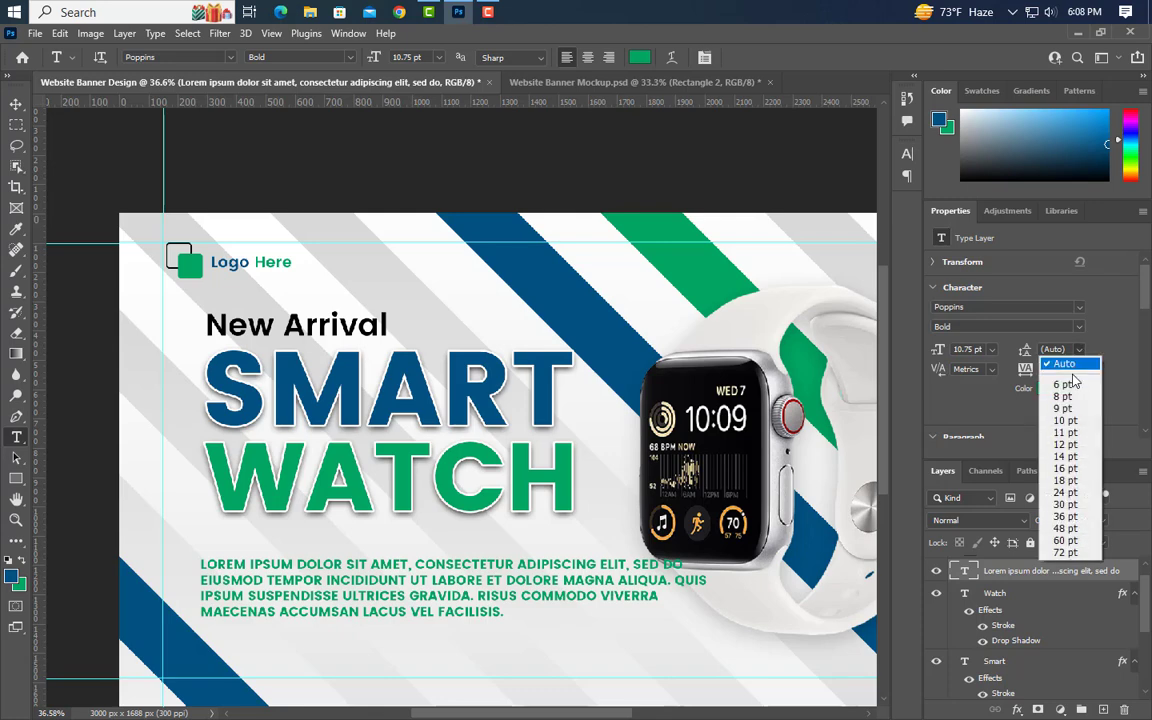
left_click(1062, 470)
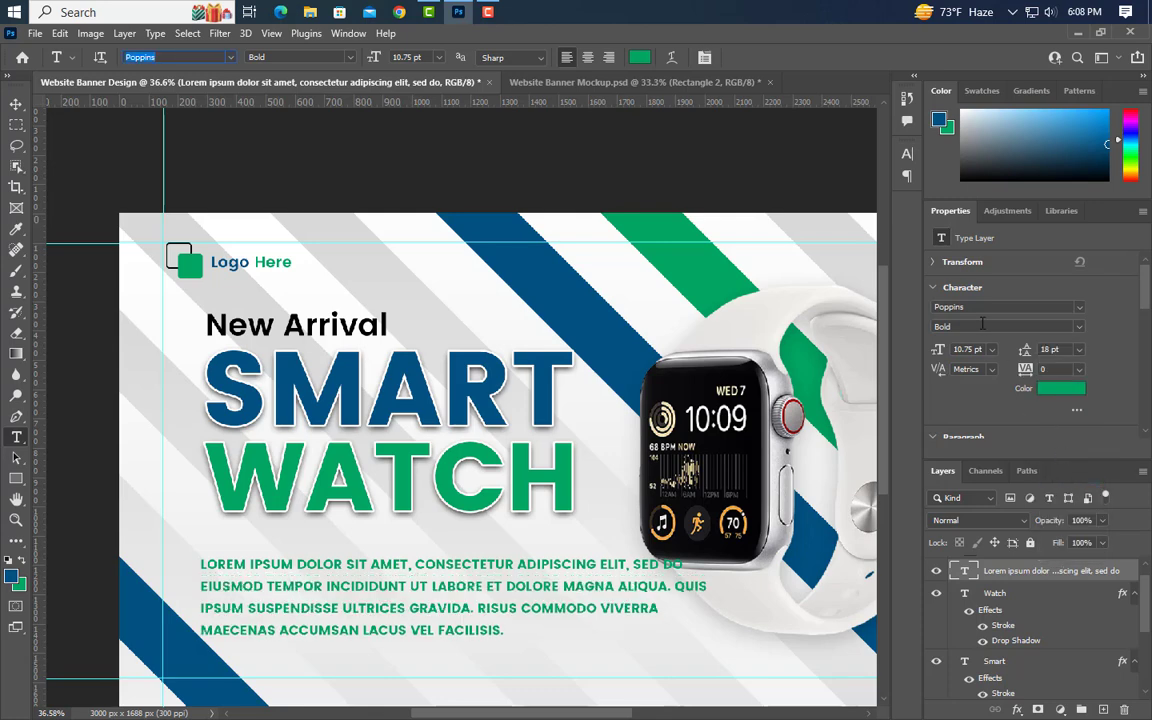
- Format the paragraph text in black 000000 with Medium weight and all caps turned off
left_click(907, 153)
left_click(863, 245)
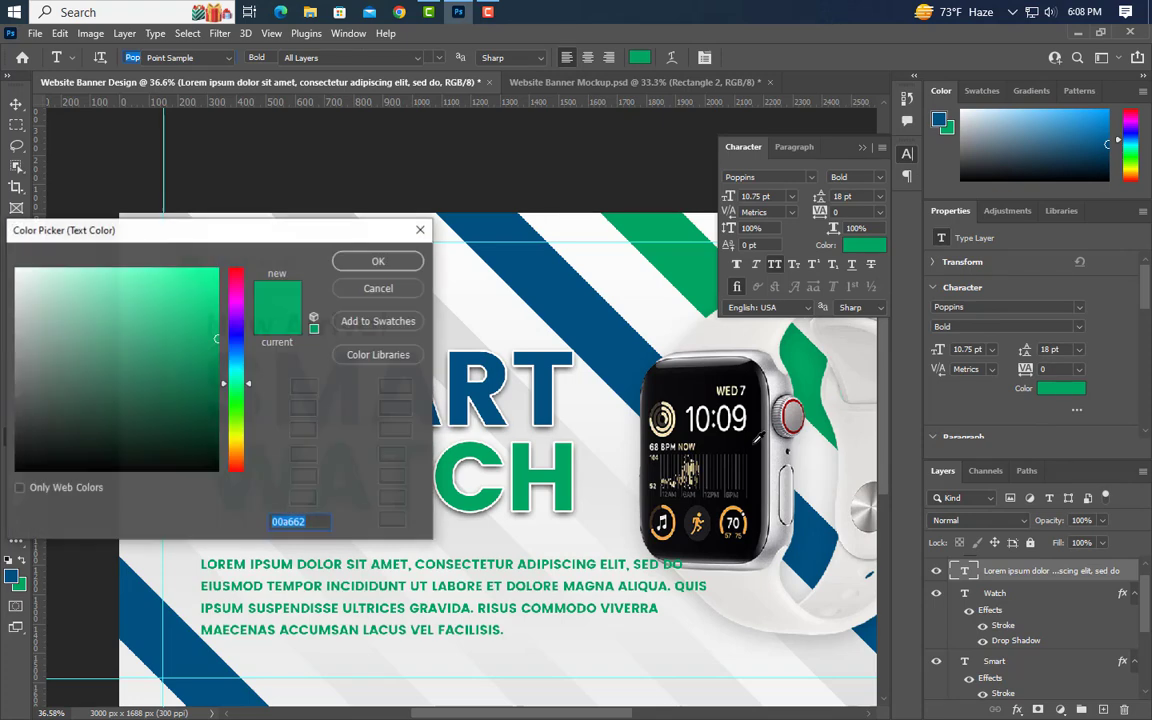
type("000000")
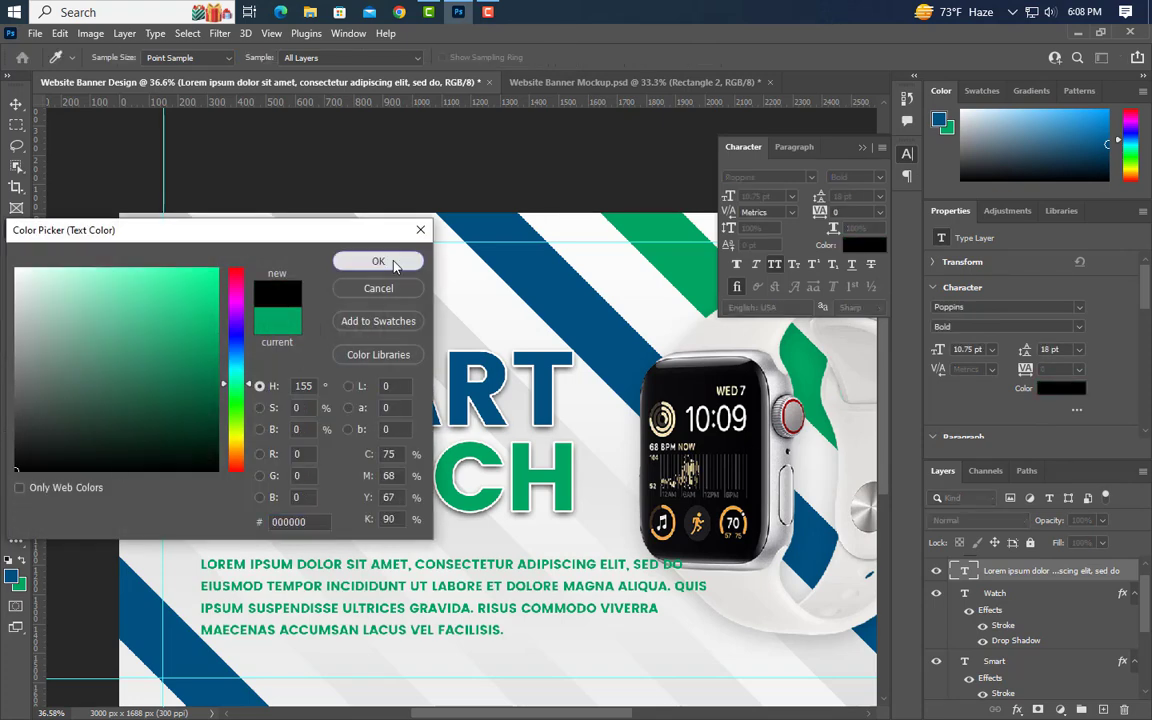
left_click(385, 262)
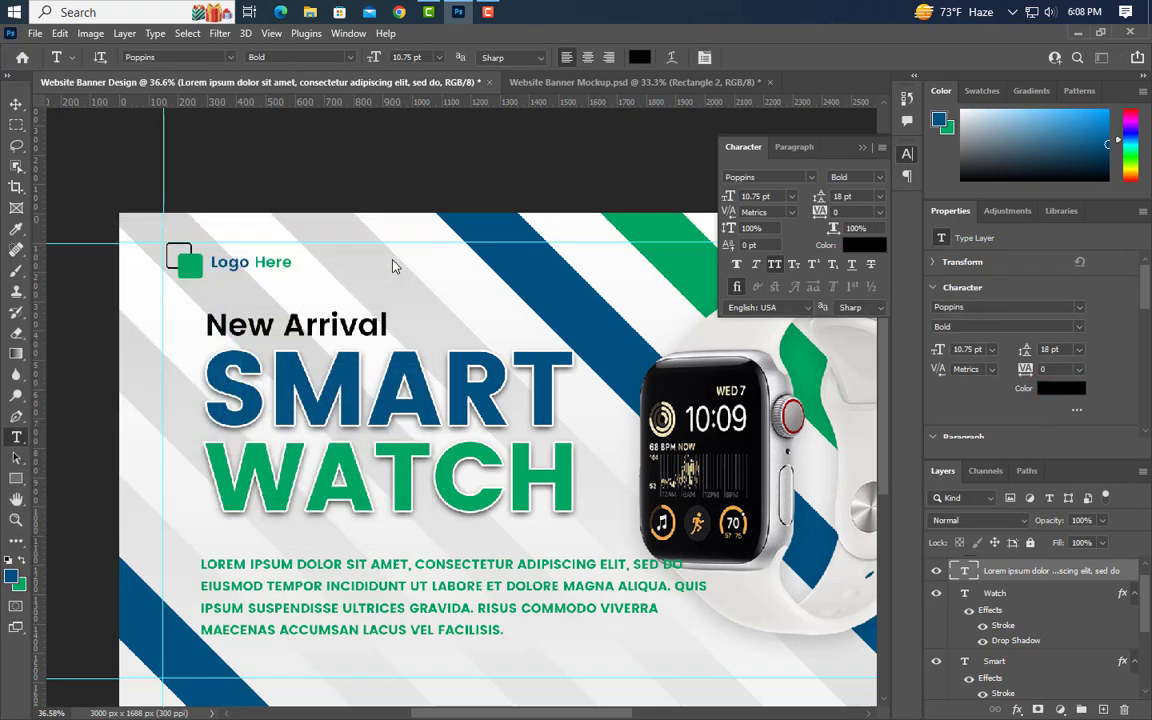
left_click(774, 267)
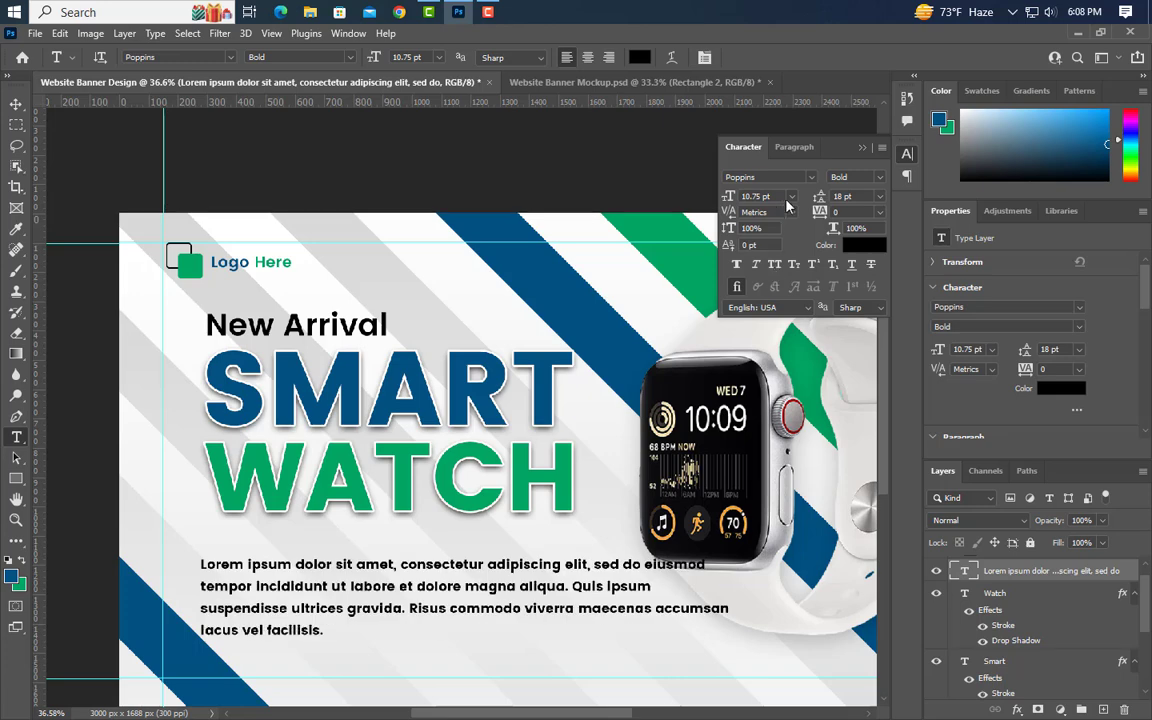
left_click(855, 177)
left_click(860, 225)
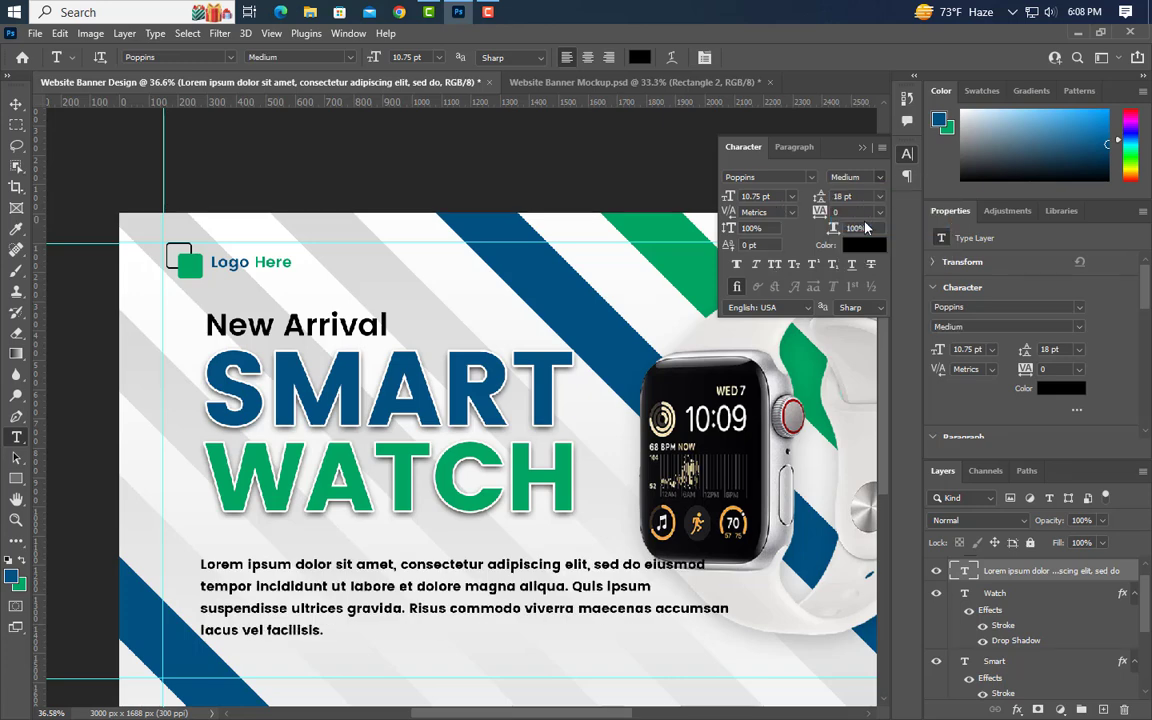
- Shorten the paragraph to two lines, breaking after "elit," and ending at "tempor", and move it up close beneath WATCH
left_click(620, 586)
left_click_drag(466, 655, 467, 601)
key("Return")
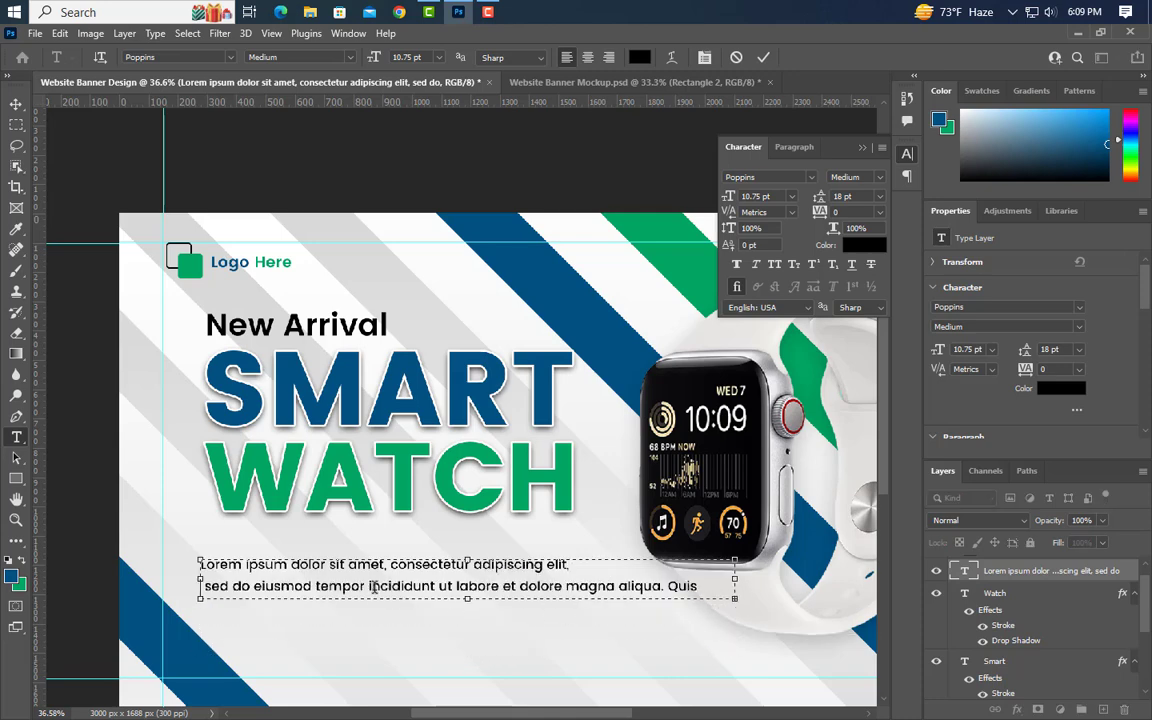
left_click(369, 586)
key("ctrl+shift+End")
key("Delete")
left_click(764, 58)
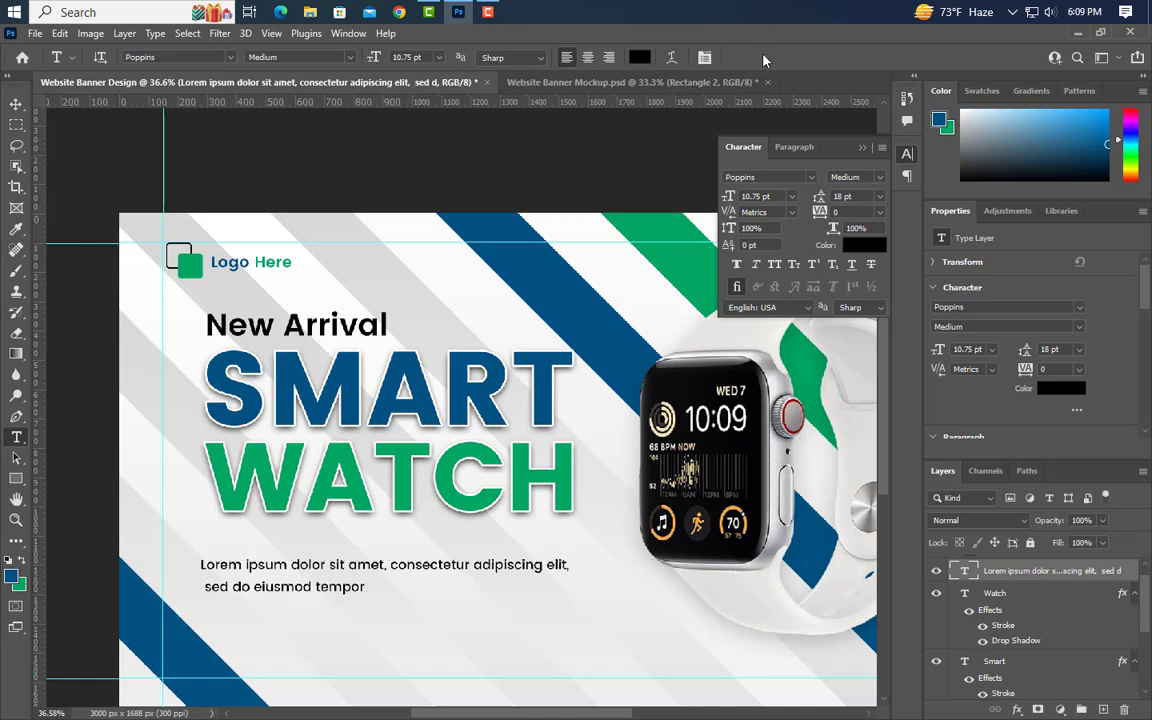
left_click(862, 147)
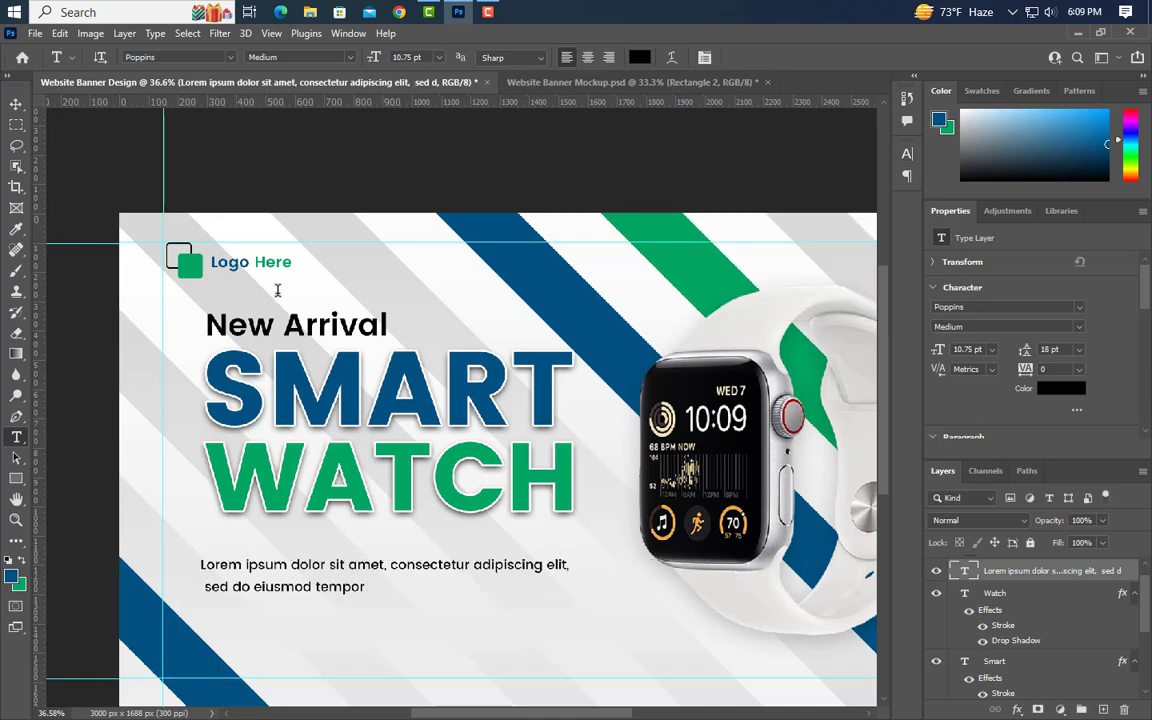
left_click(16, 103)
left_click_drag(345, 562, 347, 527)
- Draw a 400 × 125 px rectangle below the paragraph and round all its corners to 62.5 px
left_click(16, 479)
left_click_drag(201, 589, 324, 629)
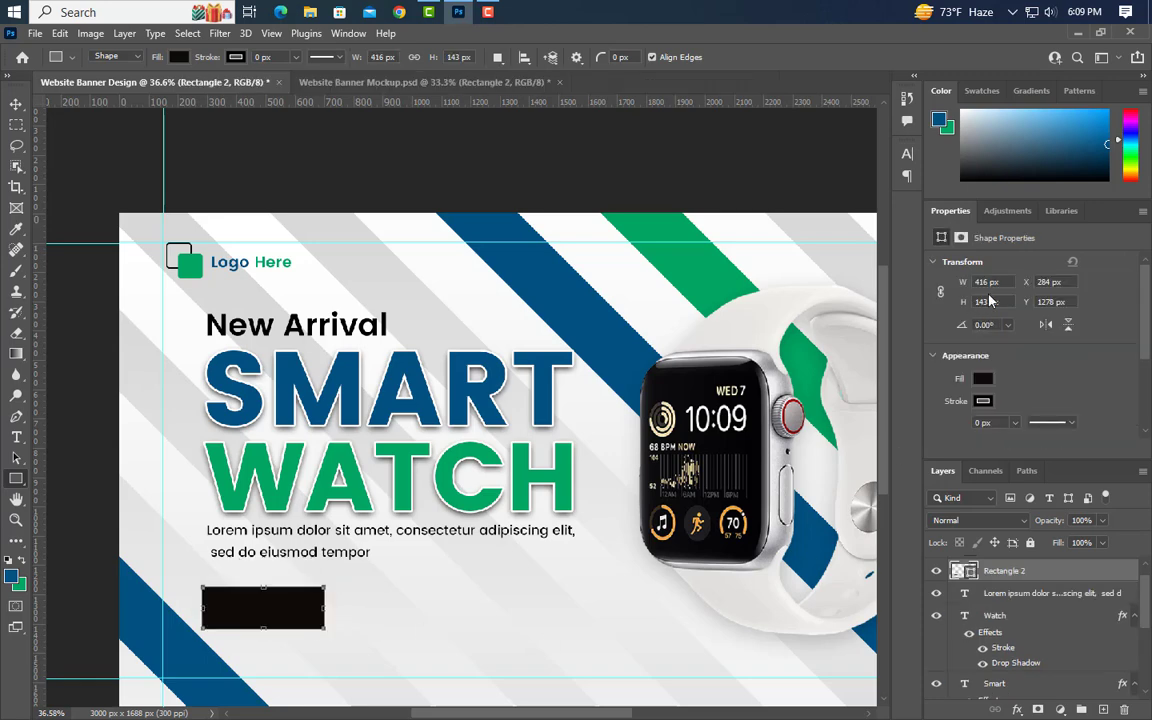
type("400")
key("Tab")
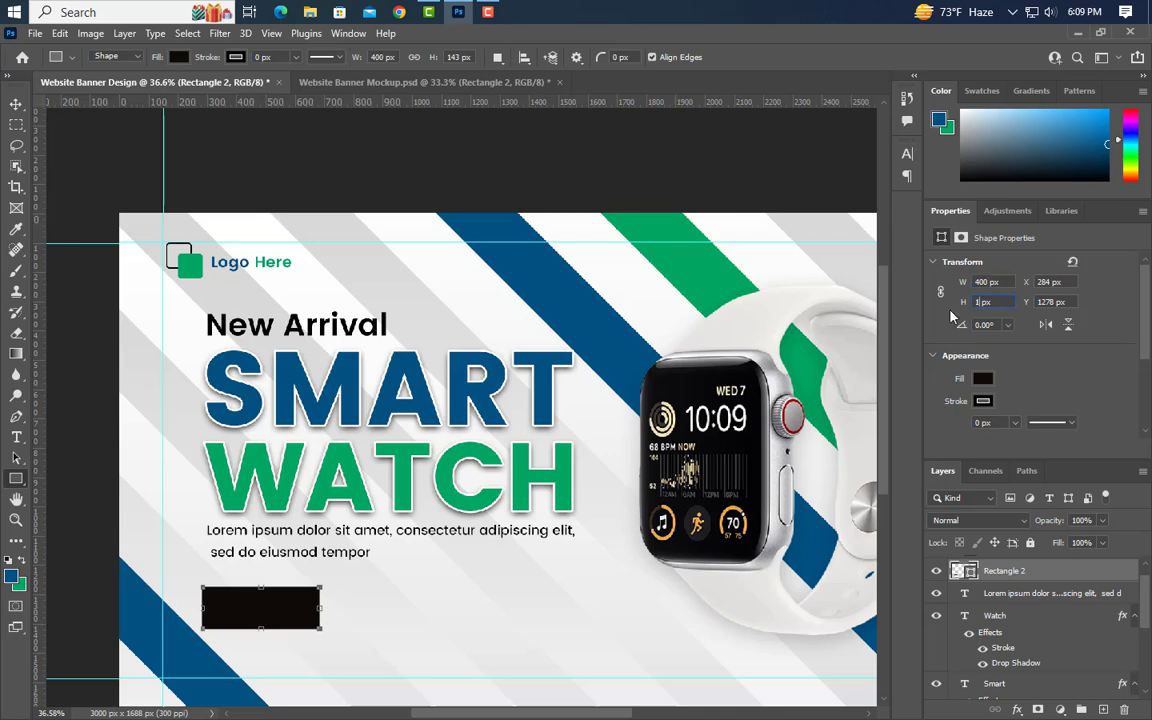
type("125")
key("Return")
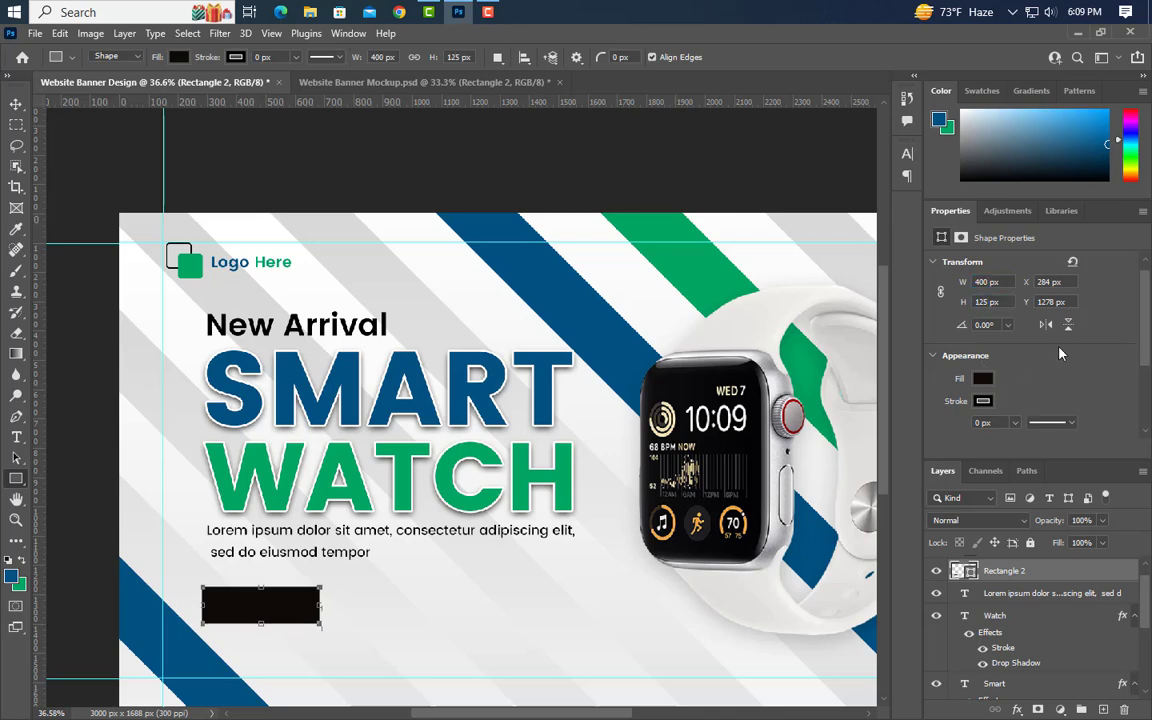
scroll(1060, 350, "down", 3)
left_click_drag(962, 350, 1150, 310)
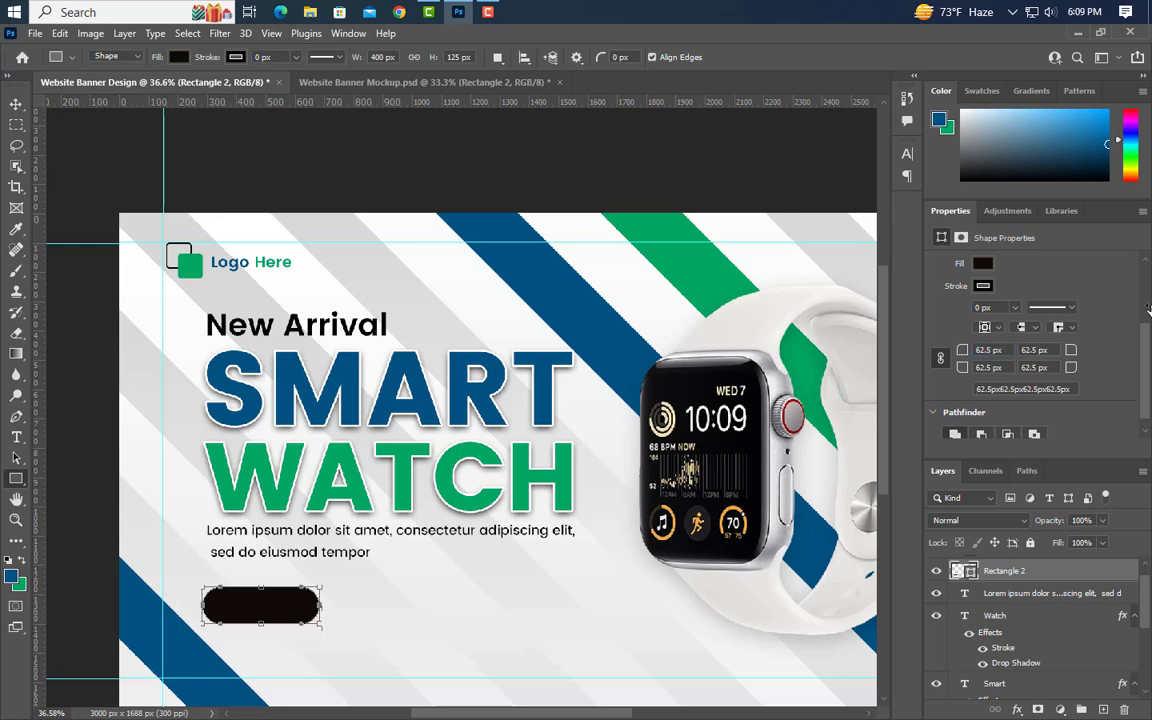
- Copy the layer style of the SMART text and paste it onto the rounded rectangle
left_click(15, 103)
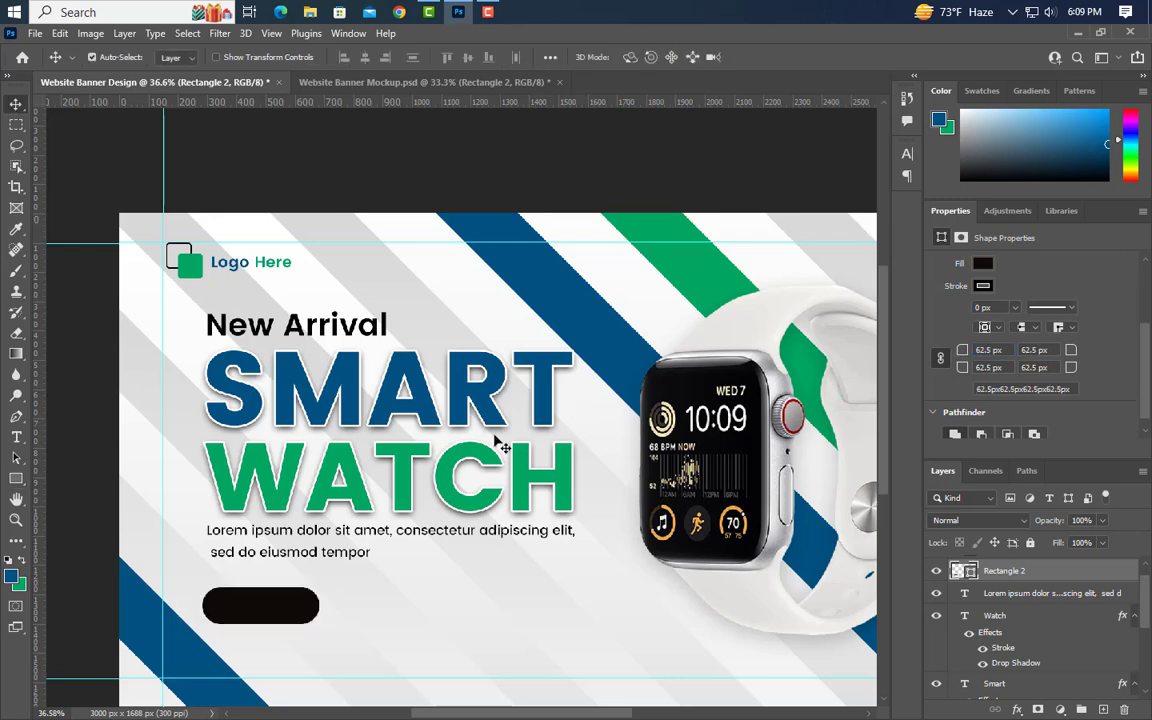
scroll(1100, 630, "down", 1)
left_click(1120, 643)
right_click(1120, 643)
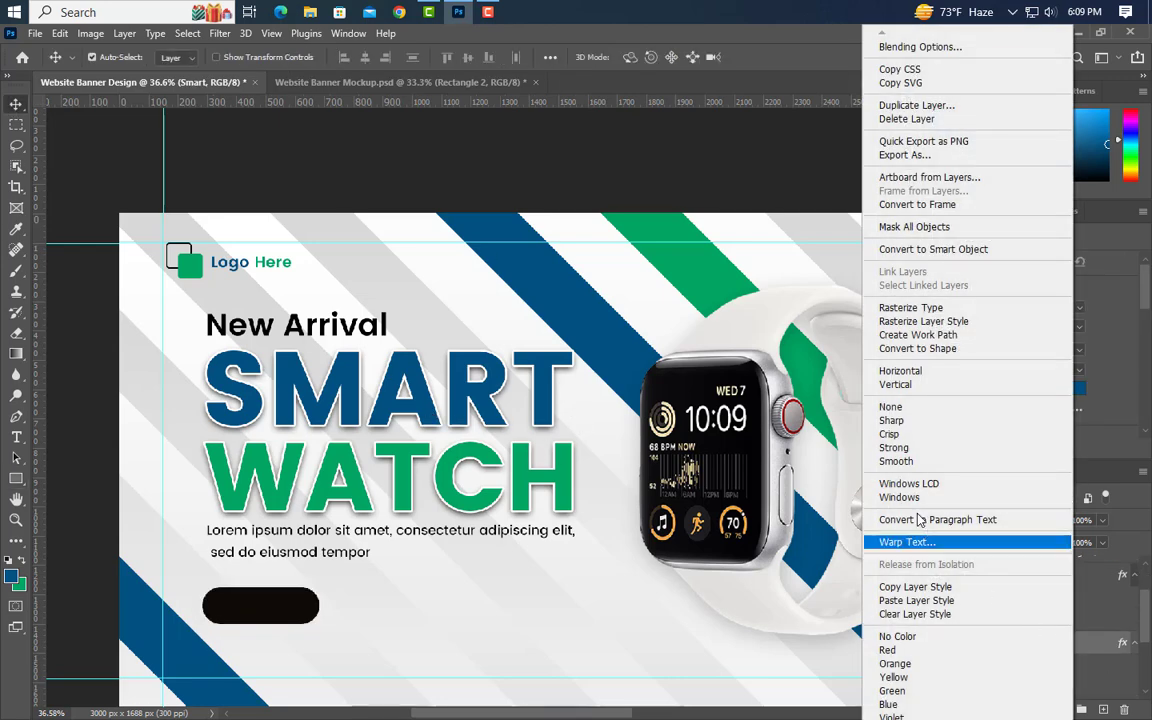
left_click(915, 587)
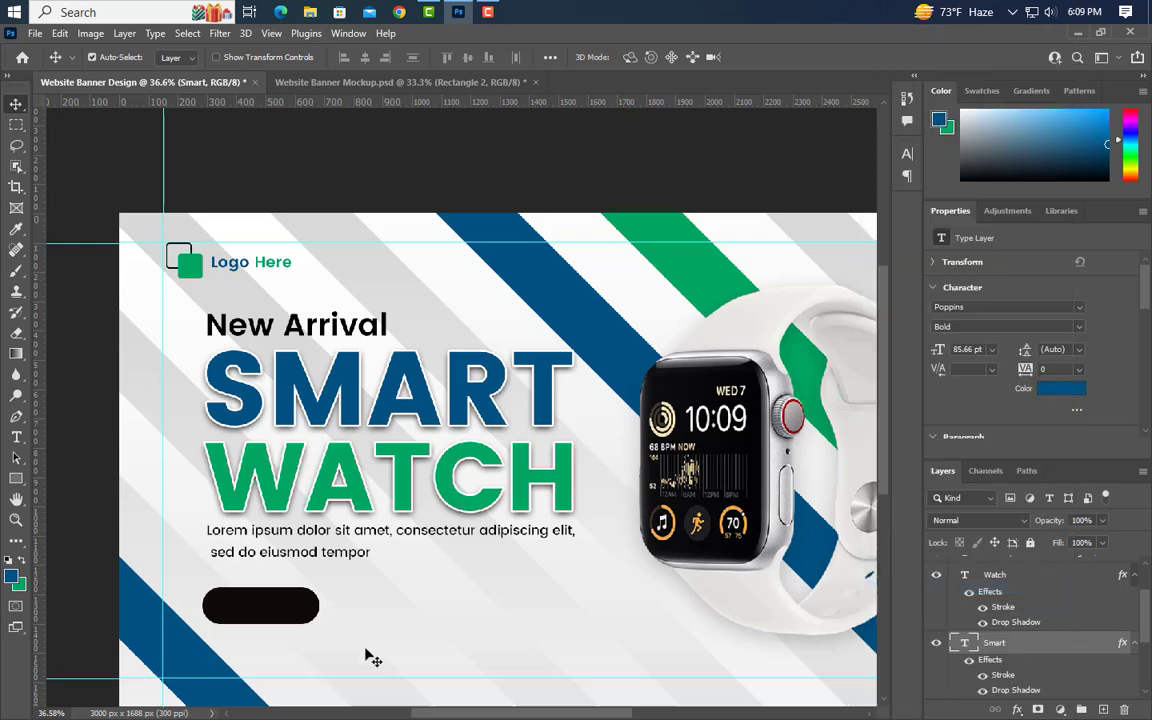
left_click(290, 618)
right_click(1095, 566)
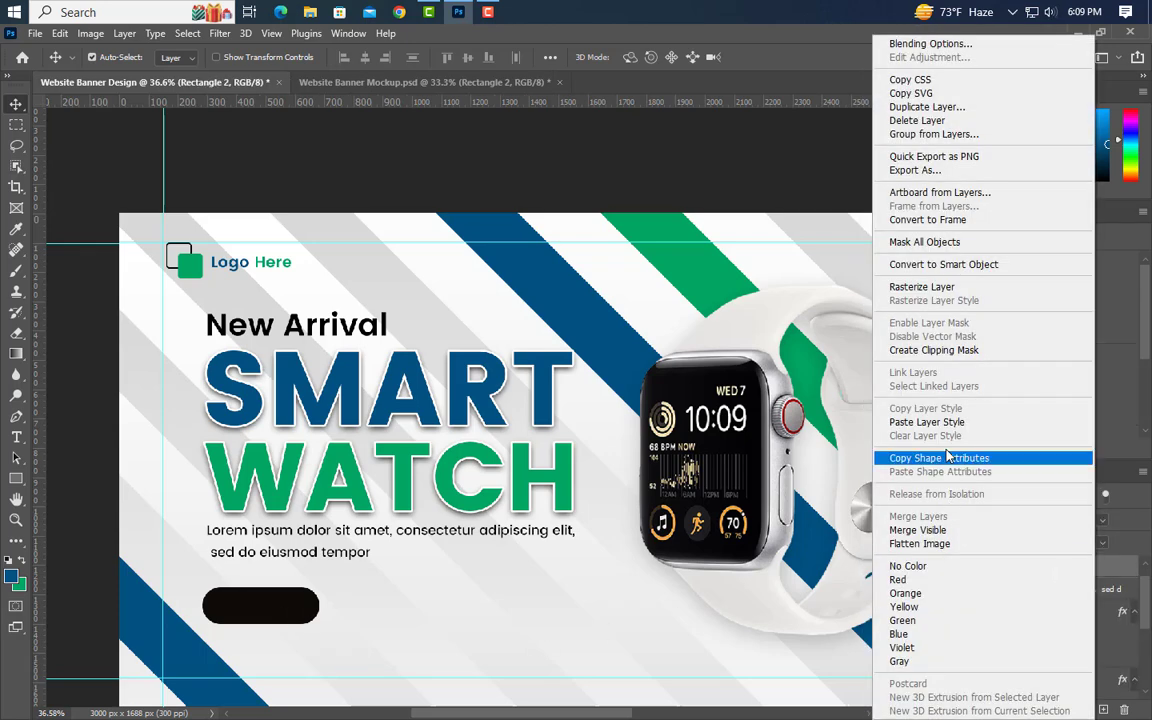
left_click(942, 422)
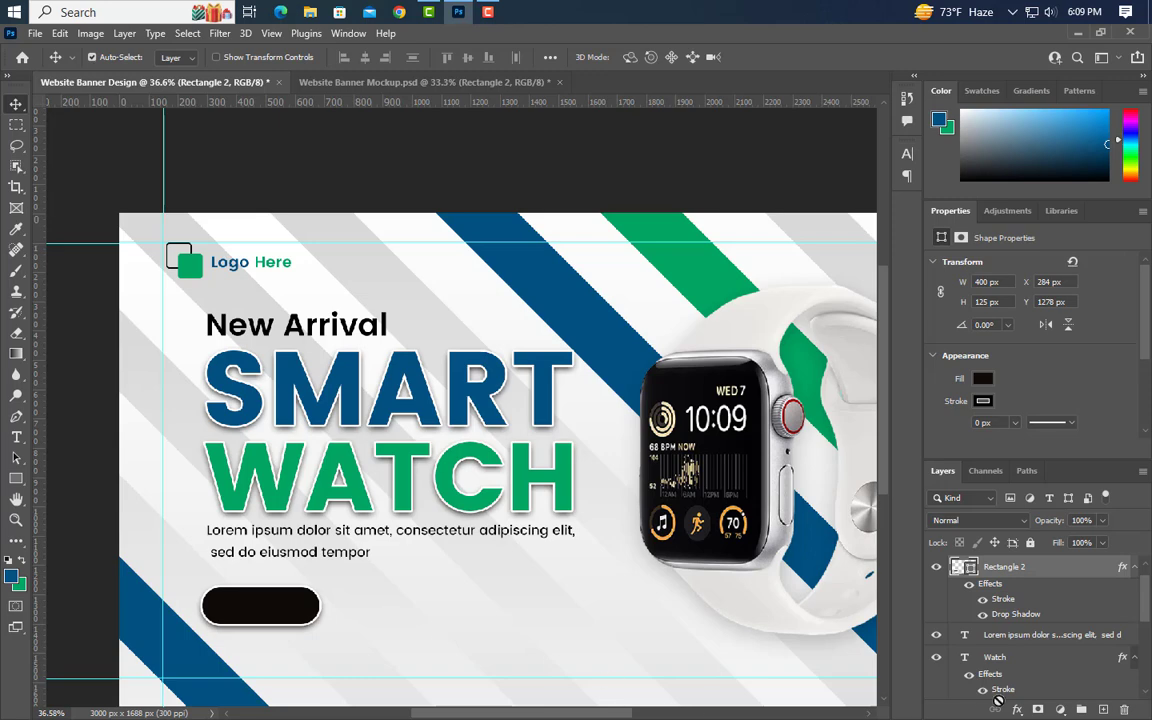
- Fill the rounded rectangle with the blue sampled from the SMART text and move it up slightly to about X 278, Y 1245 px
double_click(965, 568)
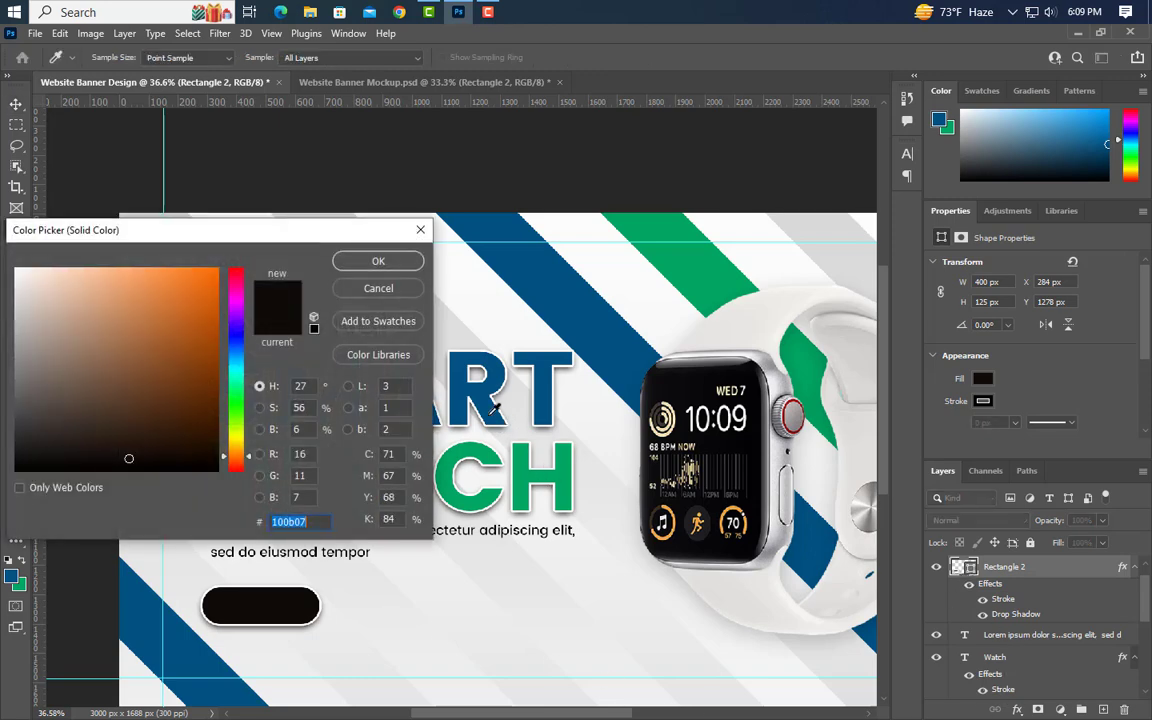
left_click(446, 369)
left_click(379, 262)
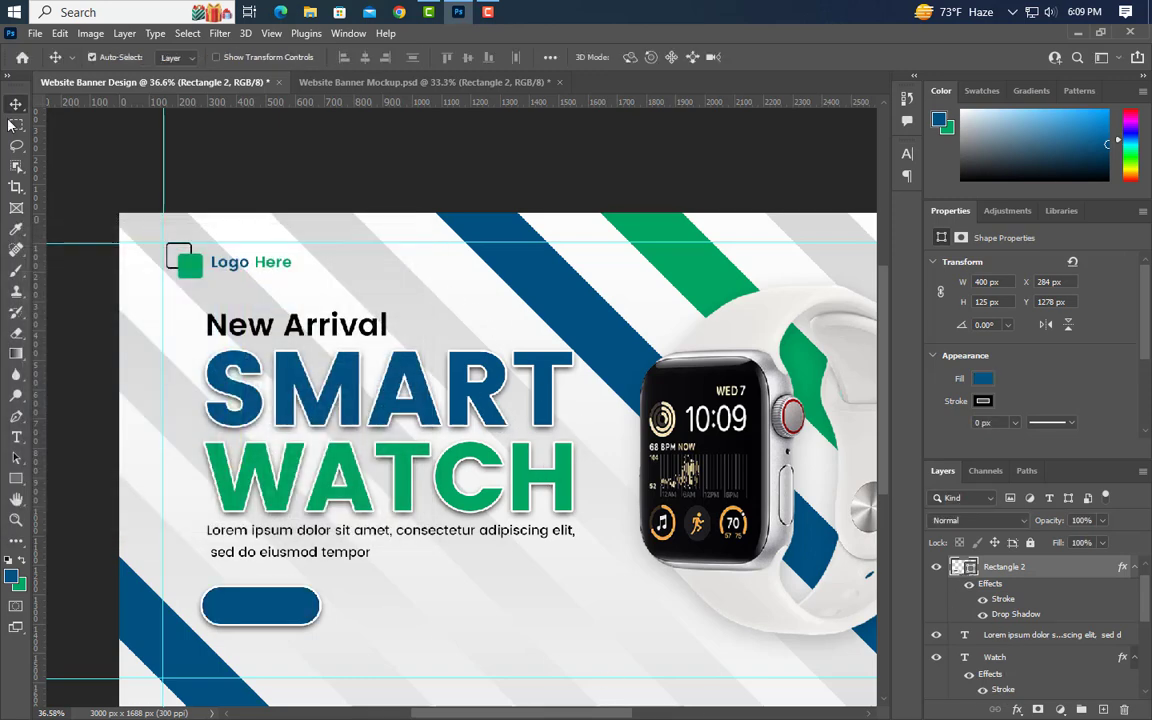
left_click_drag(274, 617, 272, 606)
- Add the white Poppins SemiBold text "Order Now" at 13.25 pt on a new layer over the blue button
scroll(407, 545, "right", 2)
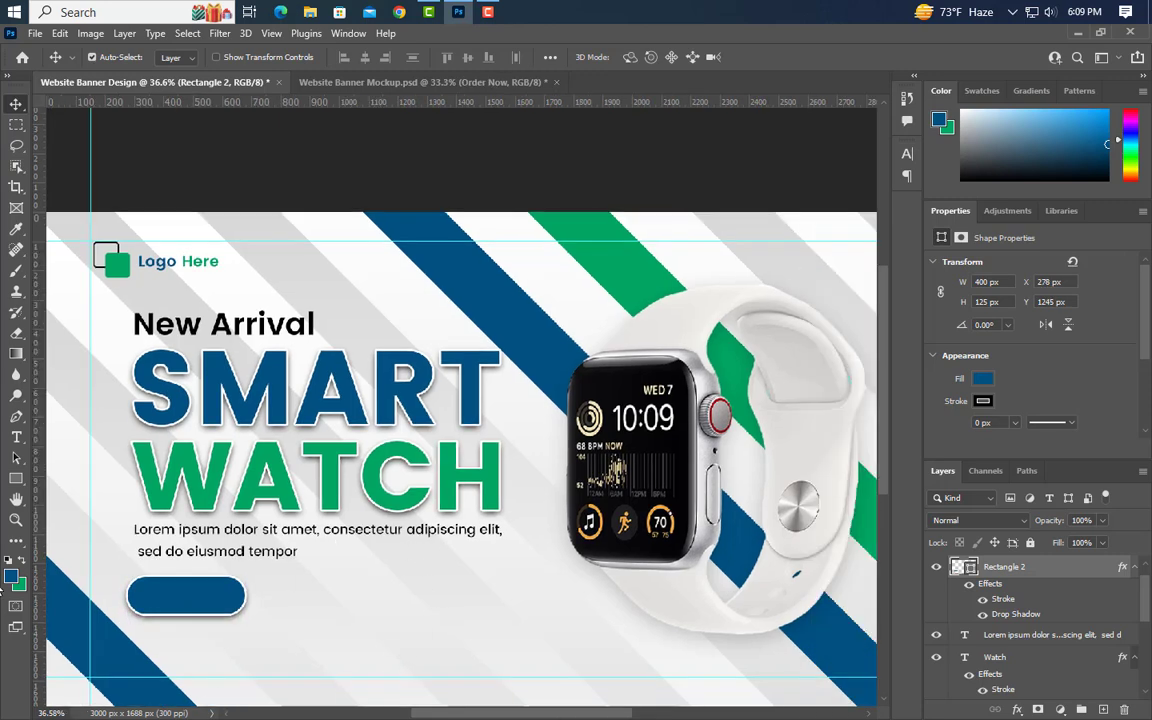
left_click(15, 444)
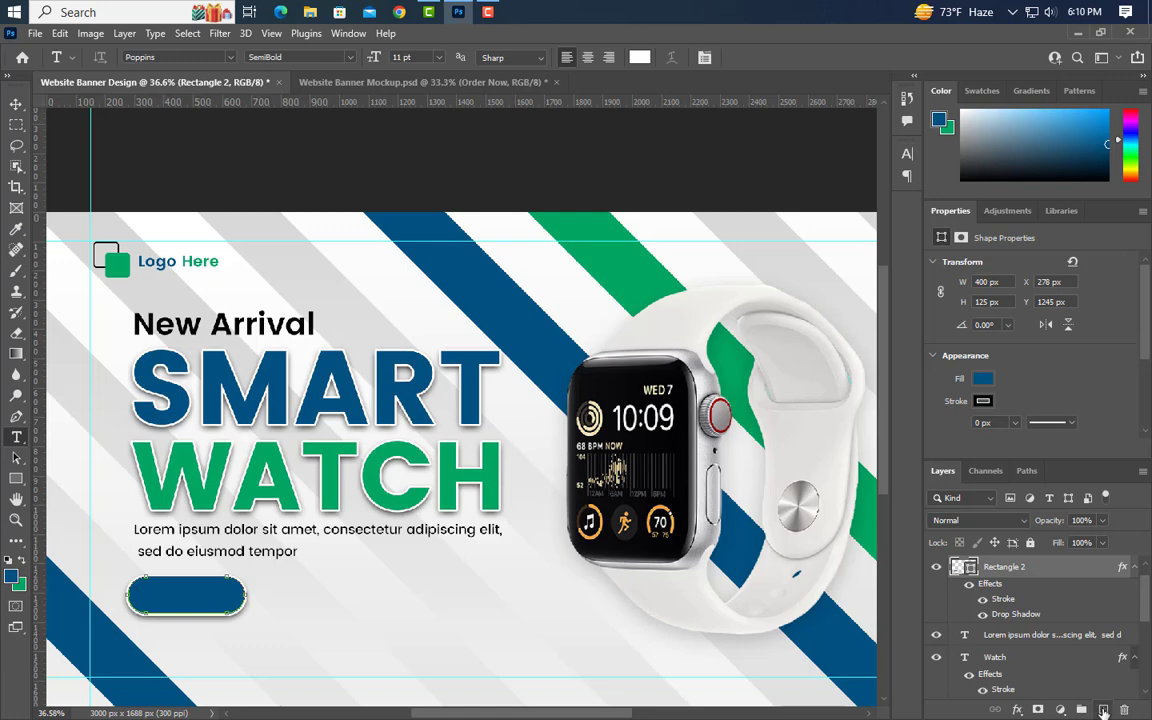
left_click(1103, 710)
left_click(142, 600)
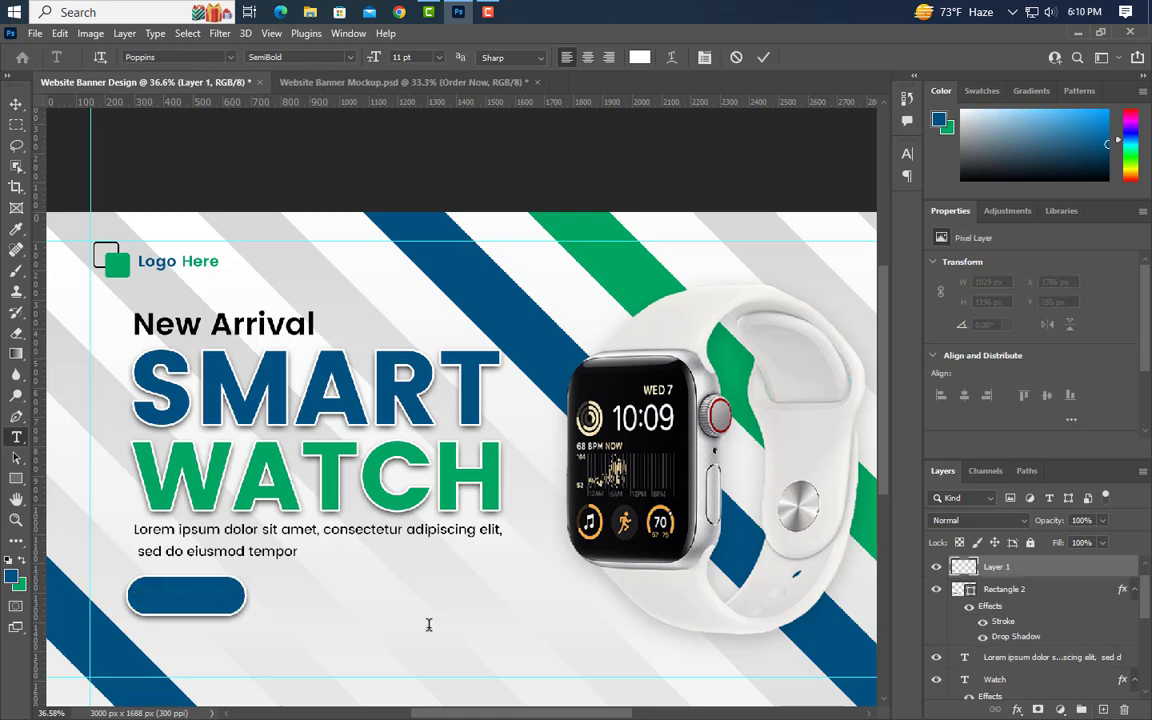
key("ctrl+a")
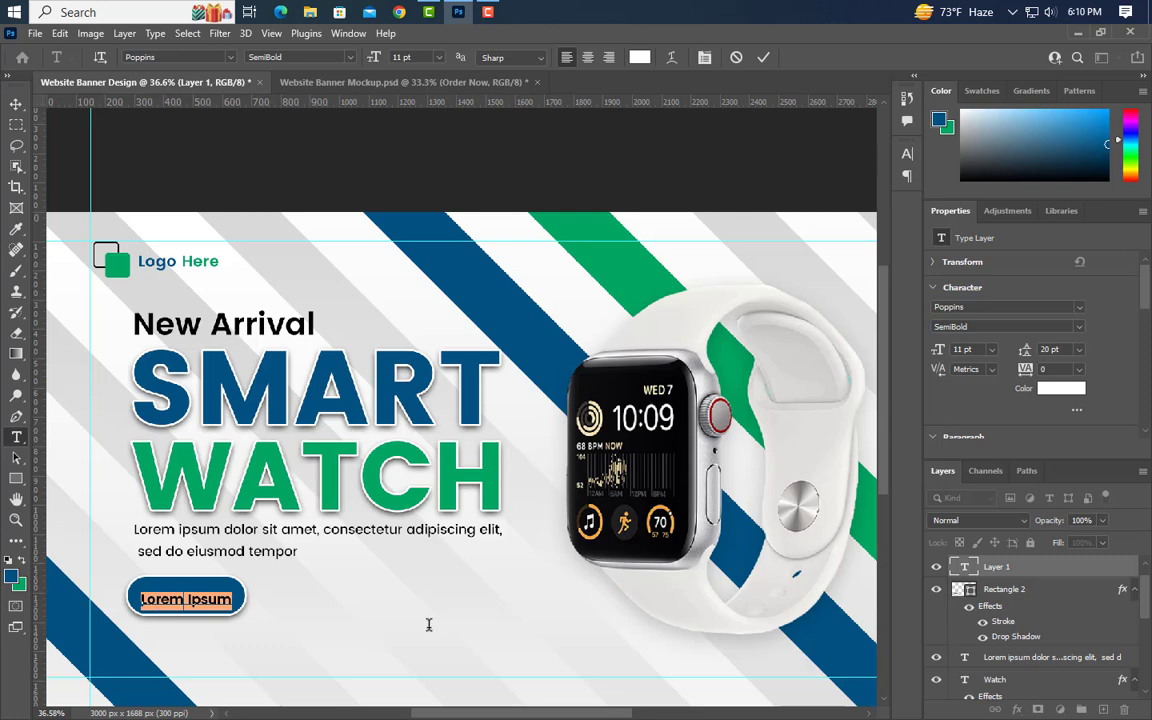
left_click(760, 57)
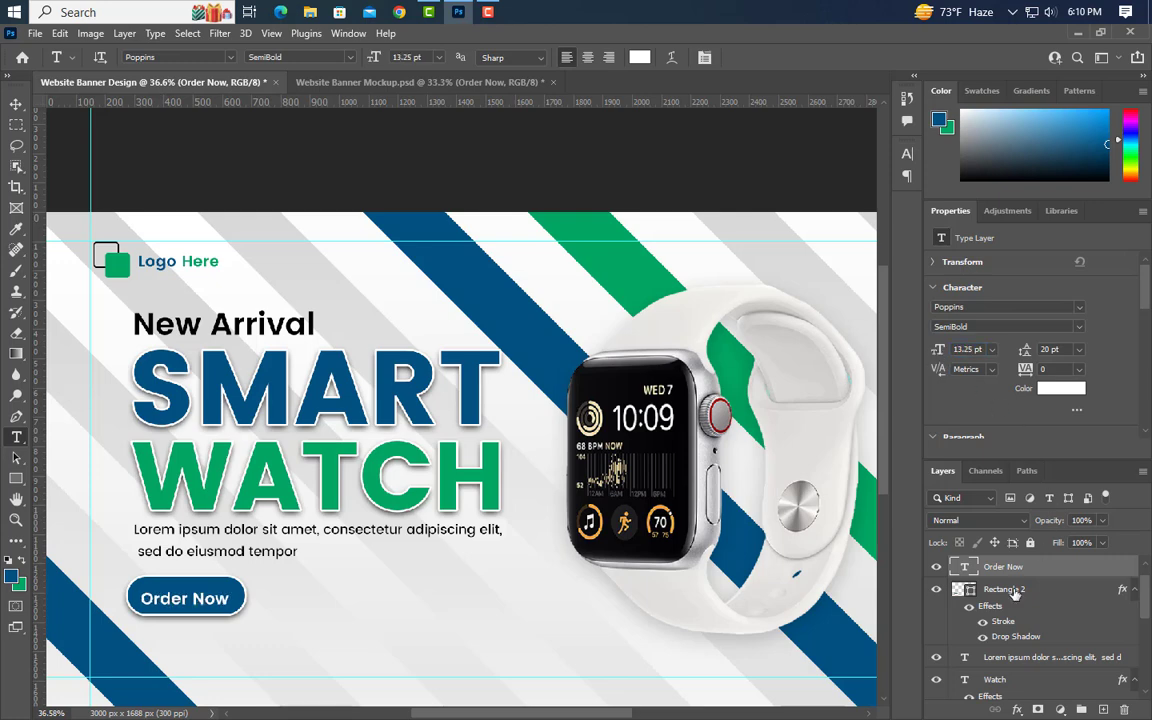
- Center the Order Now text horizontally and vertically on the blue rounded rectangle, then clear the selection
key("ctrl")
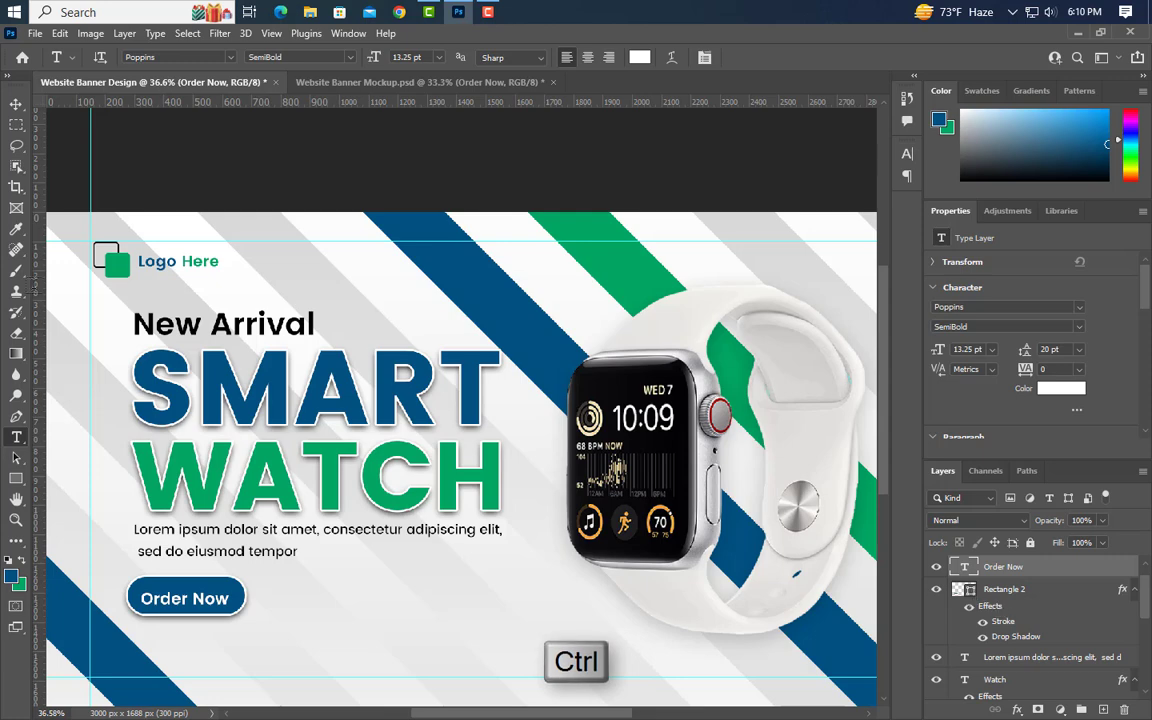
left_click(16, 104)
left_click(366, 62)
left_click(467, 57)
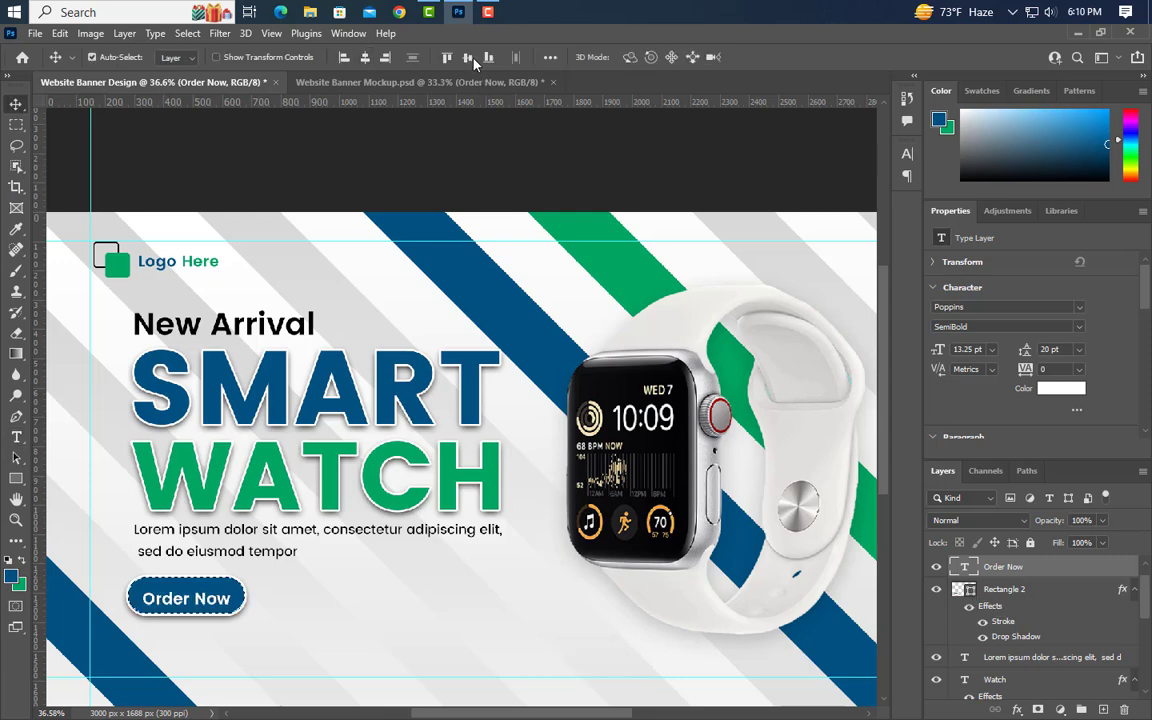
key("ctrl+d")
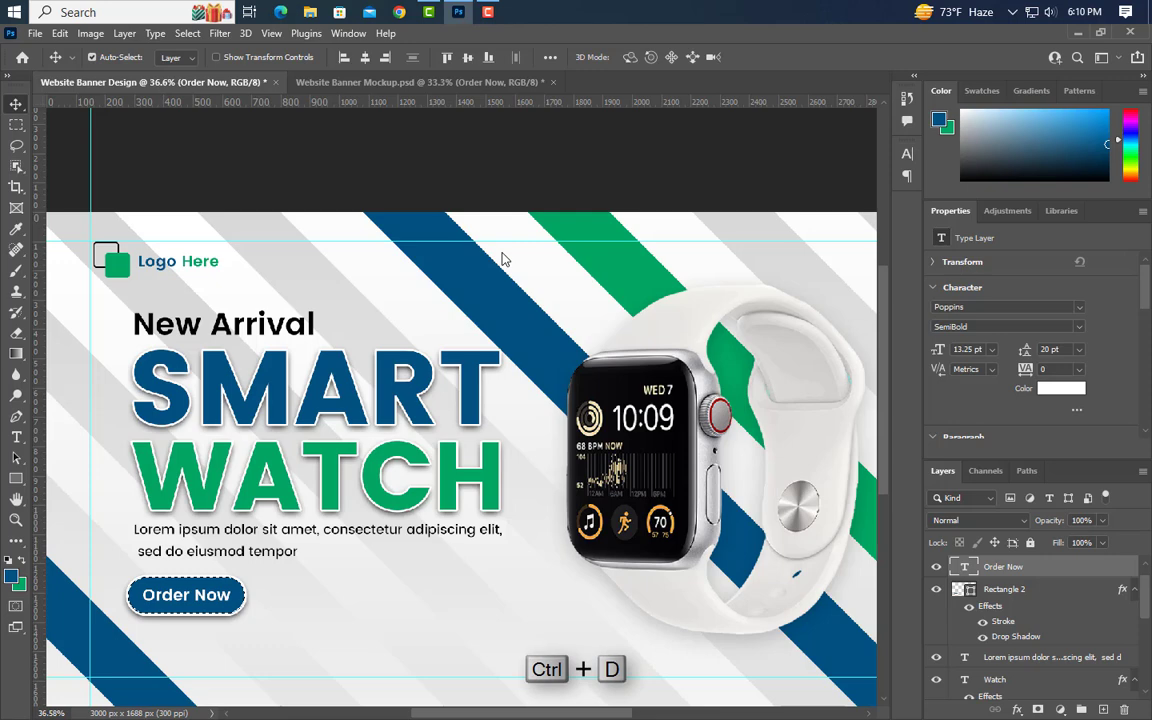
- Group the Order Now text with its rounded rectangle and move the group against the left guide, to about X 350, Y 1374.5 px
left_click(1029, 592, "shift")
left_click_drag(1080, 710, 1080, 710)
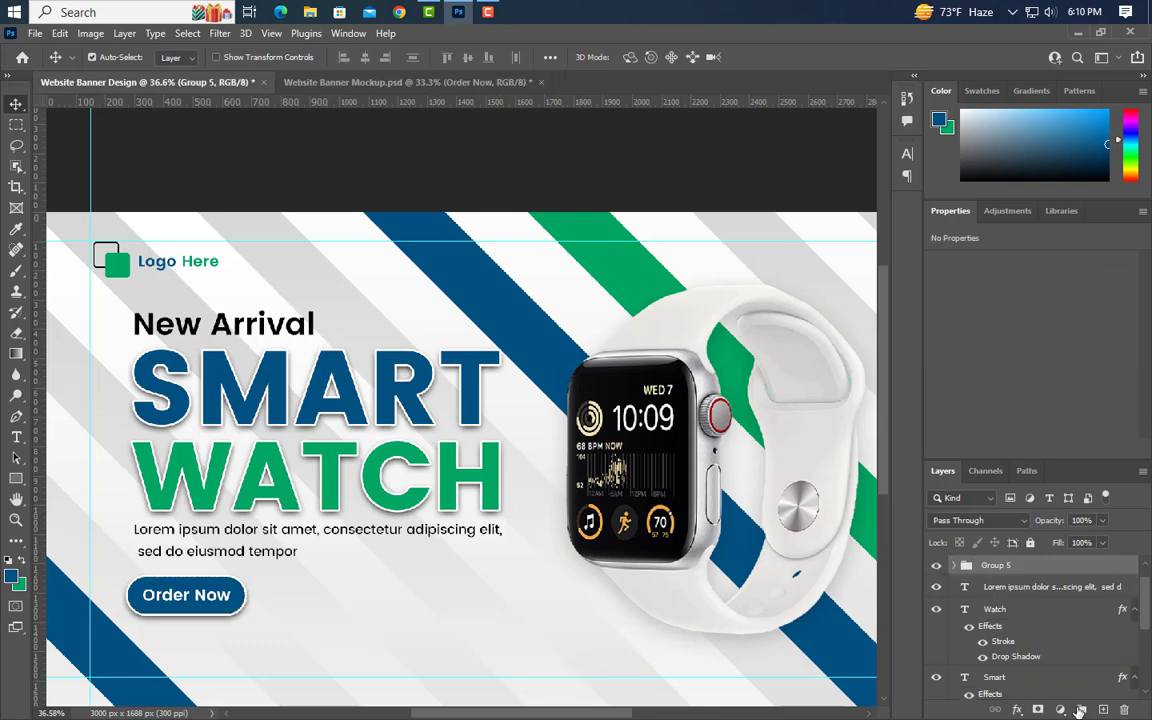
key("ctrl+t")
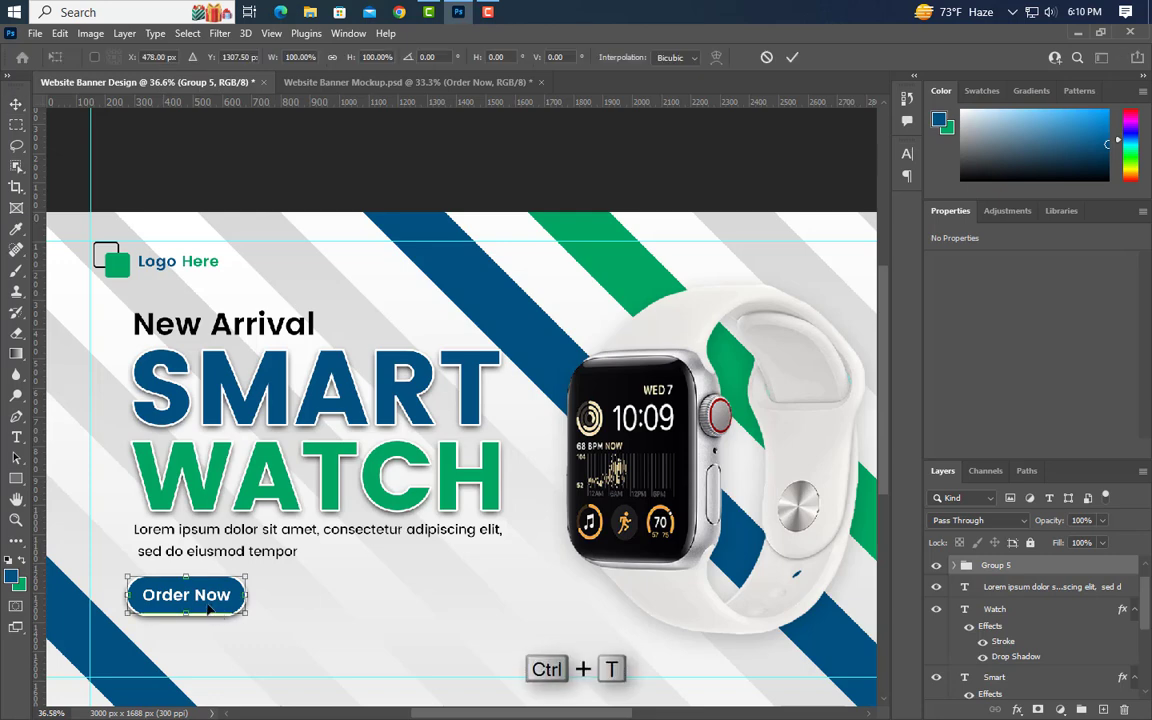
left_click_drag(196, 605, 170, 617)
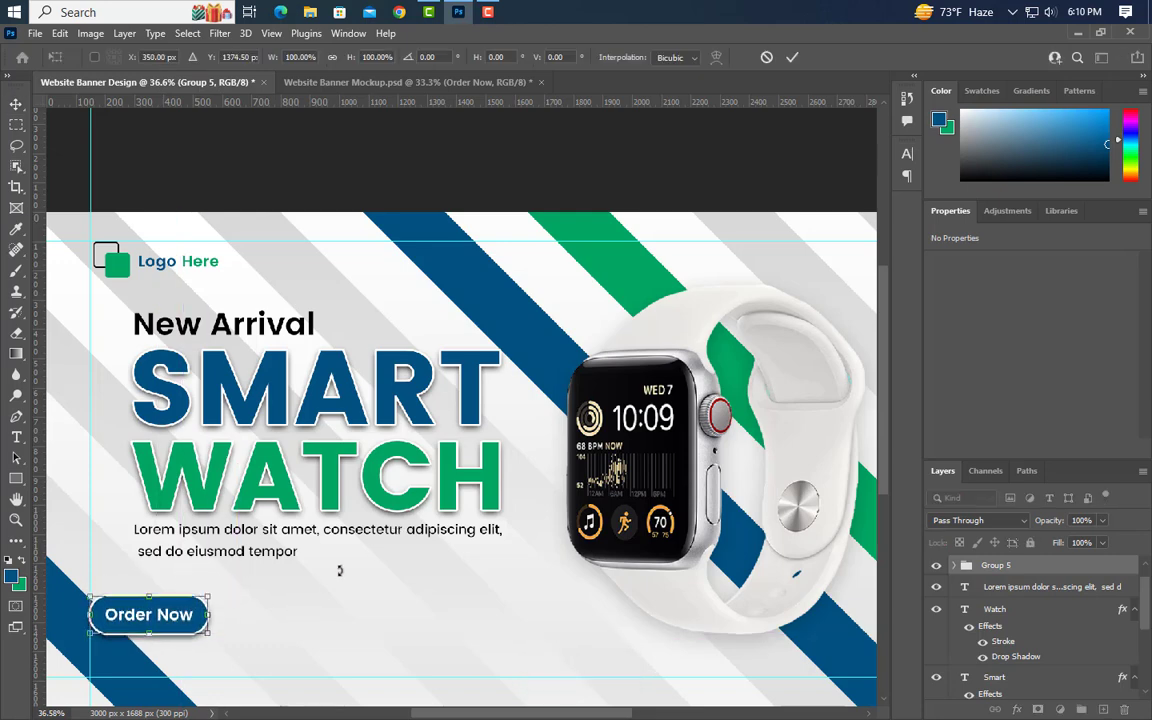
left_click(793, 57)
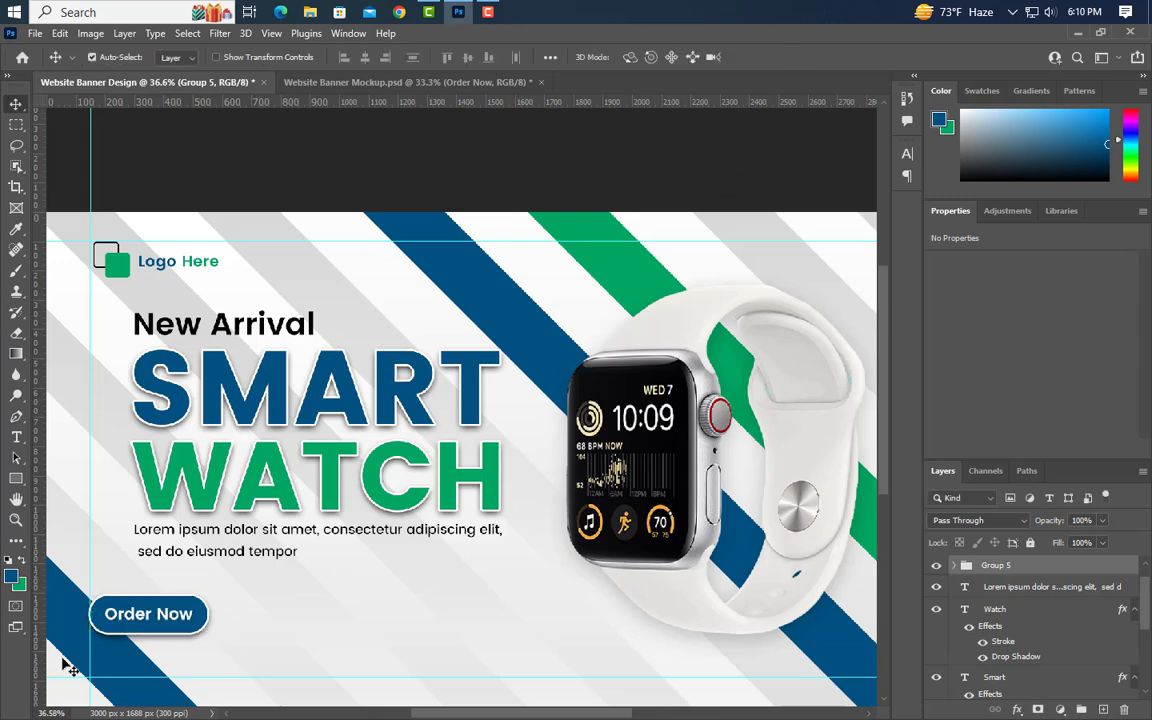
left_click(17, 437)
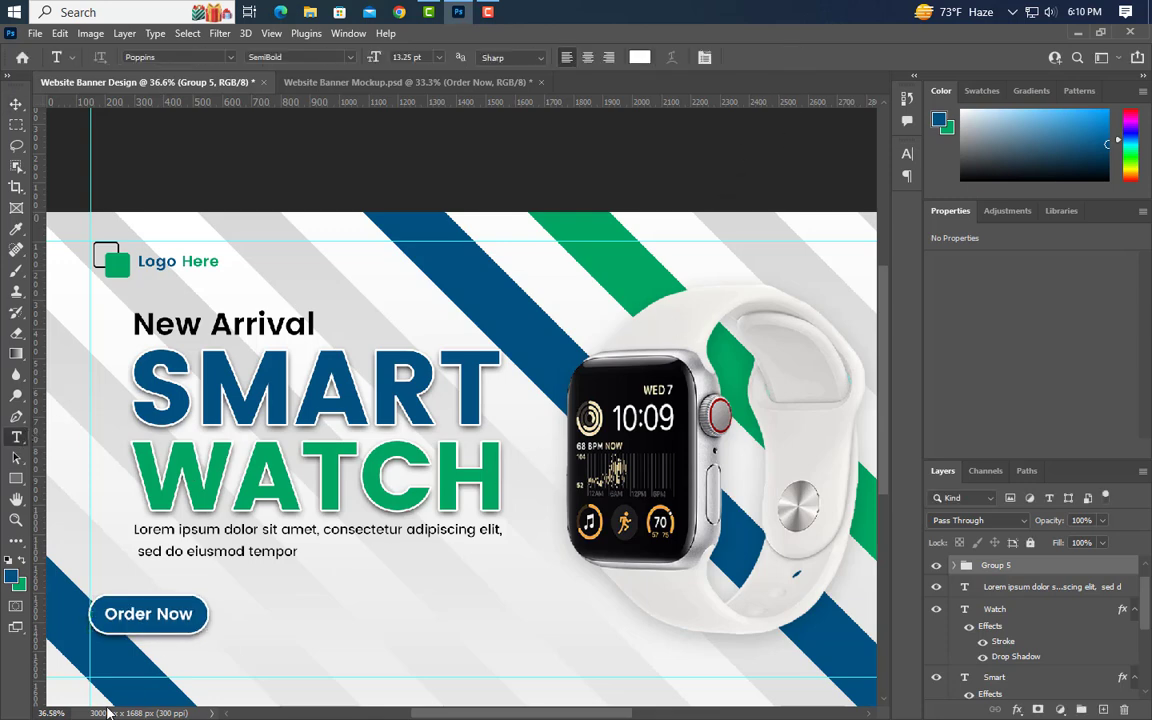
left_click(395, 659)
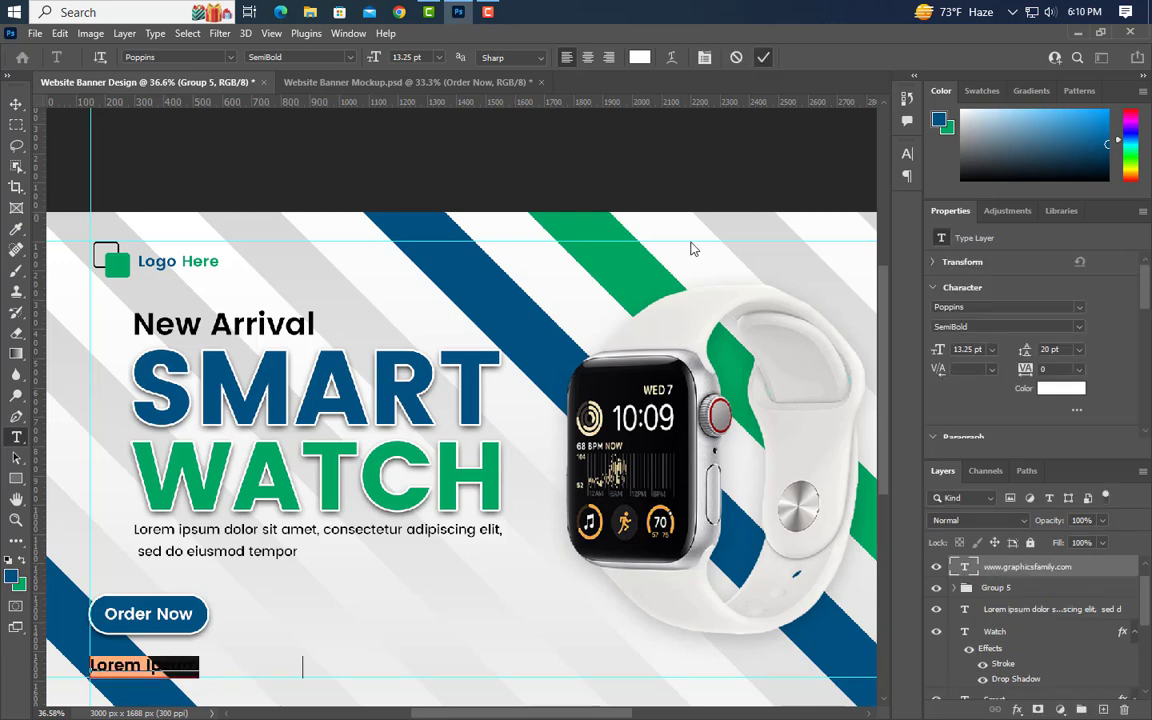
type("www.graphicsfamily.com")
key("ctrl+Return")
- Color the website address text black and set its font style to Poppins Medium
left_click(906, 156)
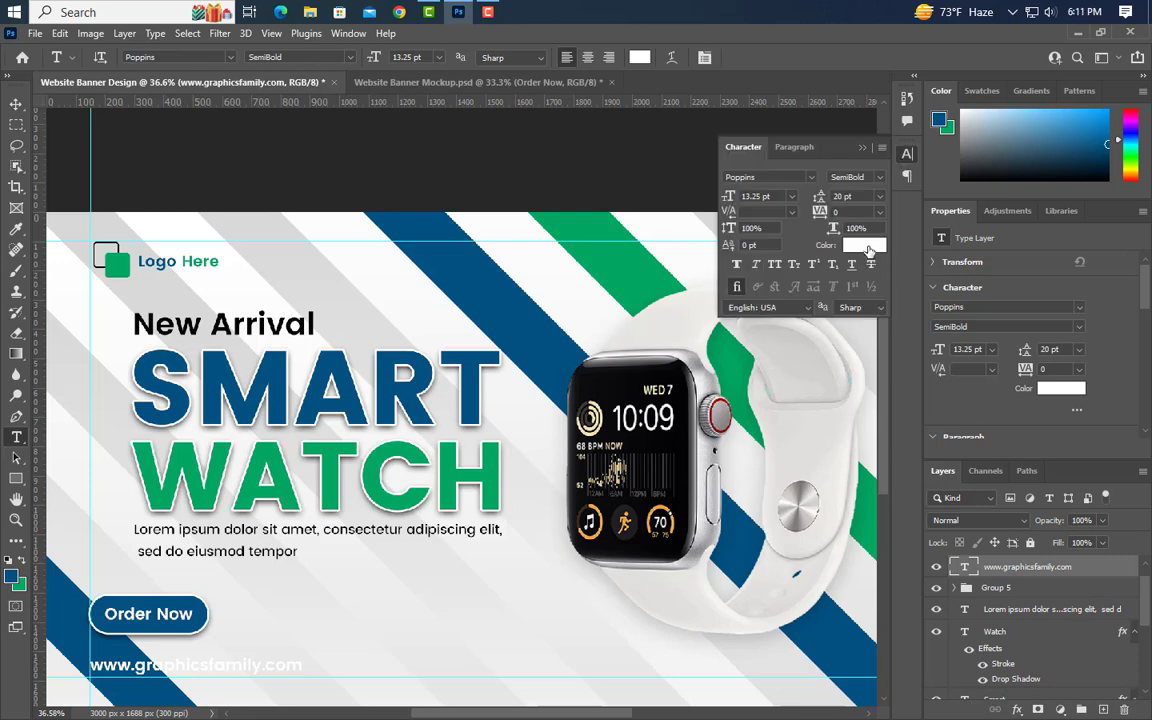
left_click(862, 245)
left_click(103, 445)
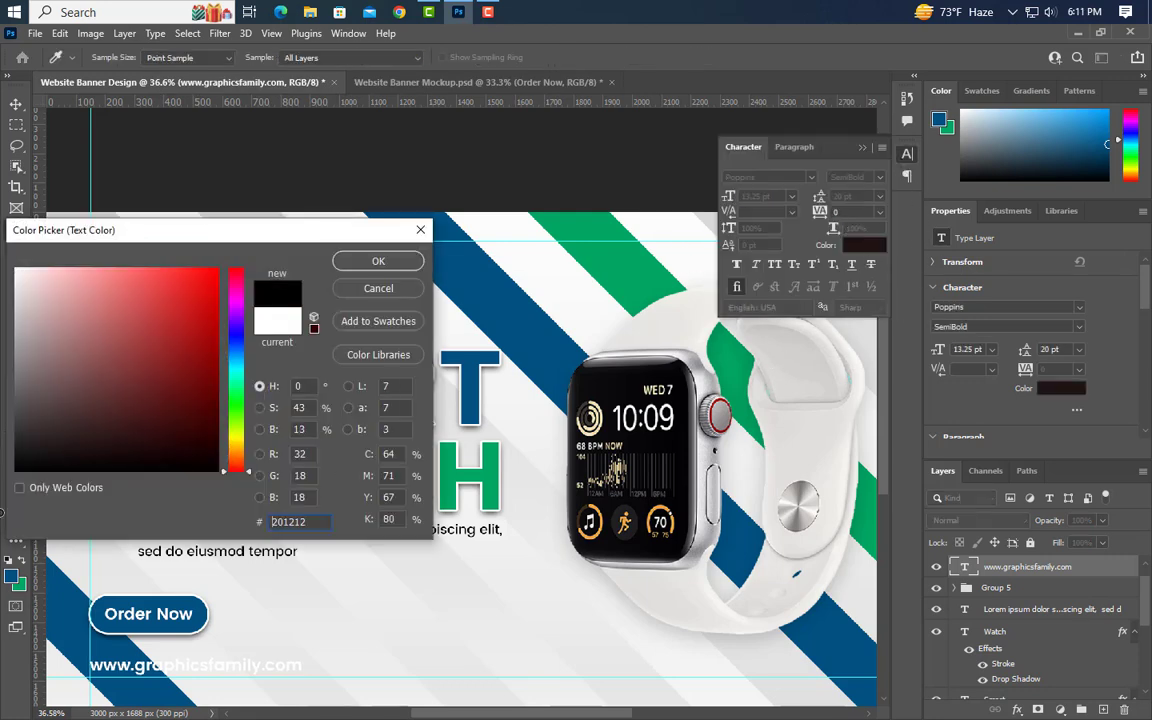
left_click(378, 261)
left_click(880, 177)
left_click(868, 224)
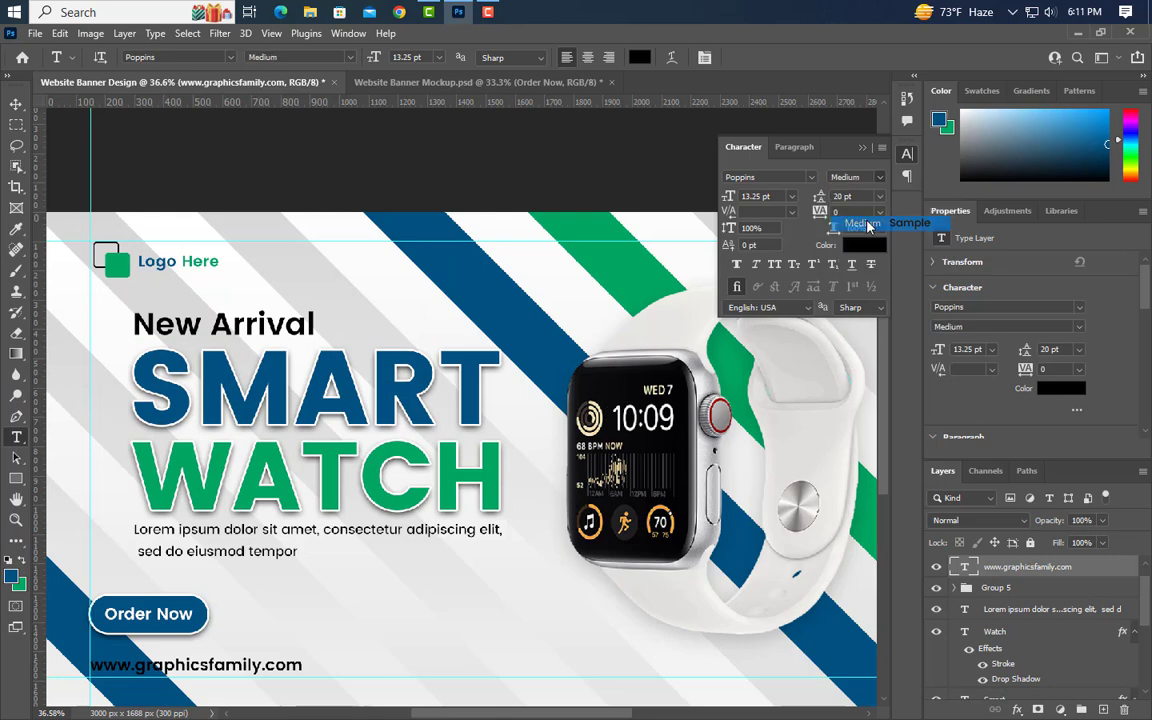
left_click(865, 149)
left_click(16, 106)
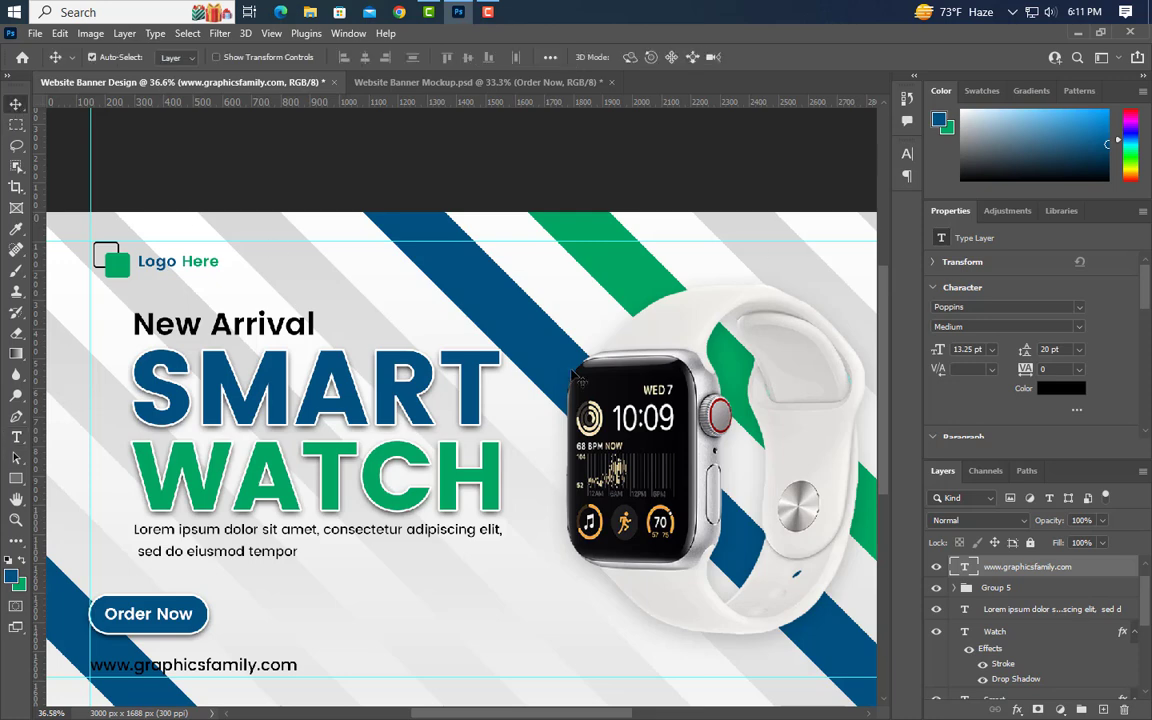
- Nudge the Order Now button group down by about 8 px
left_click(1020, 592)
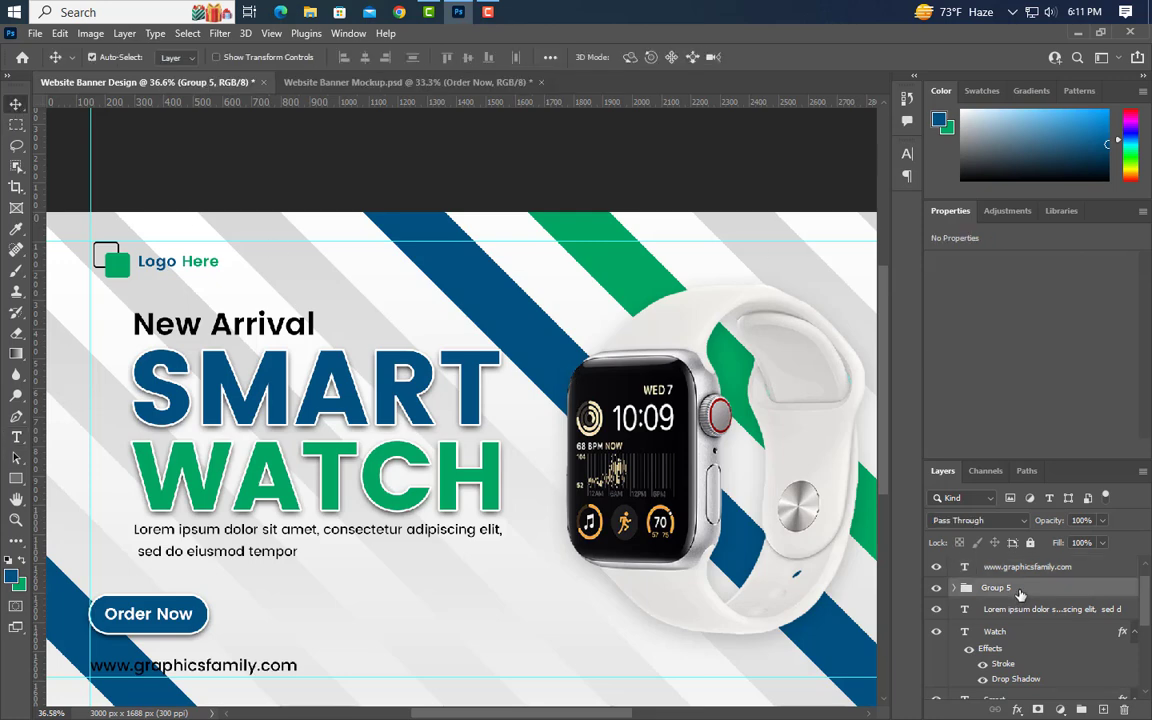
key("Down")
key("Down")
key("Down")
key("Down")
key("Down")
key("Down")
key("Down")
key("Down")
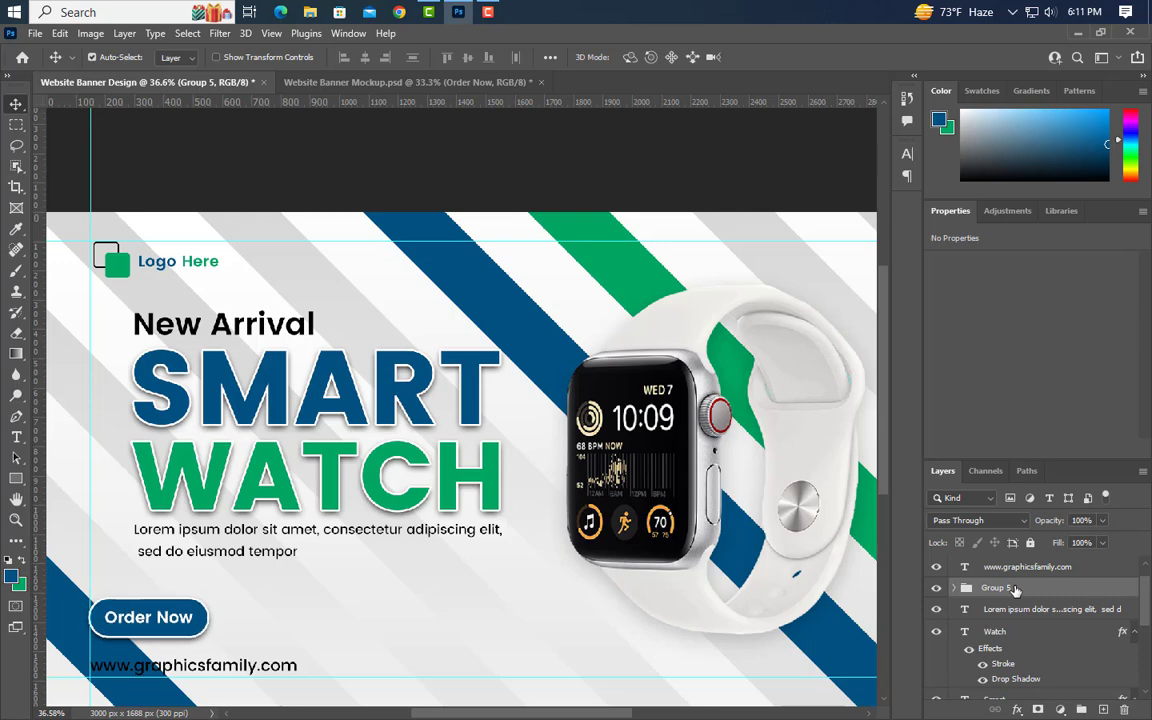
- Duplicate the website text to its right along the same baseline and replace the copy's wording with the sample e-mail address
scroll(310, 620, "down", 1)
left_click_drag(254, 605, 478, 598)
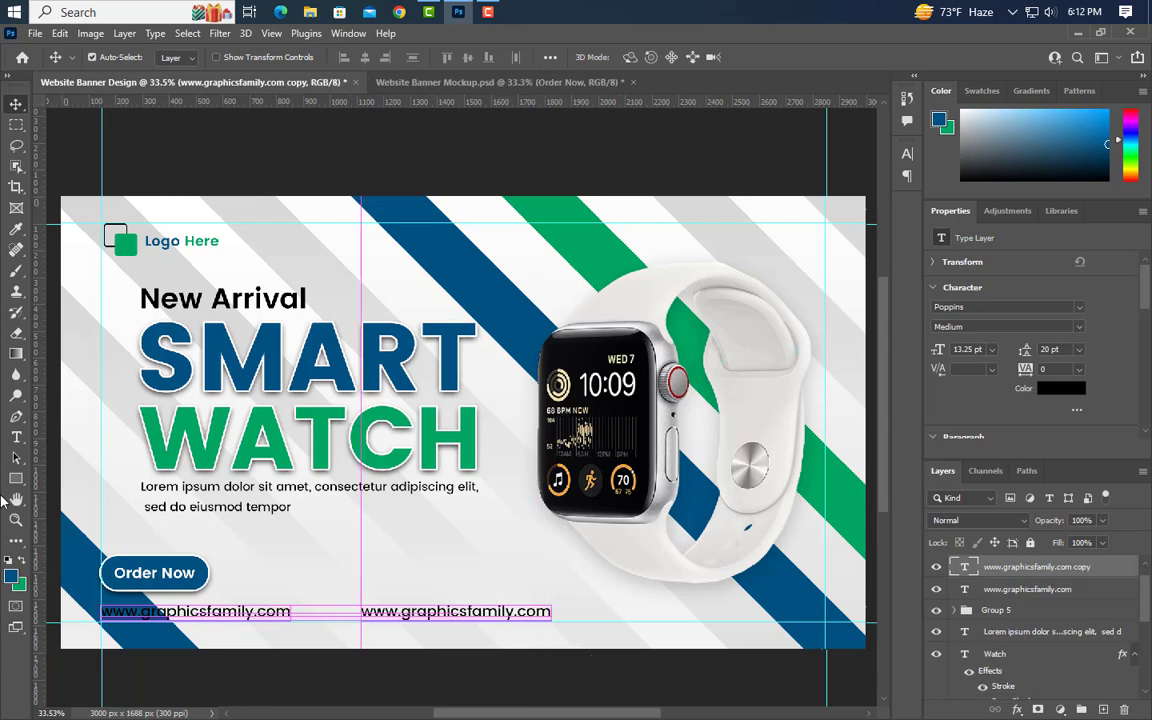
left_click(17, 438)
left_click_drag(364, 614, 620, 617)
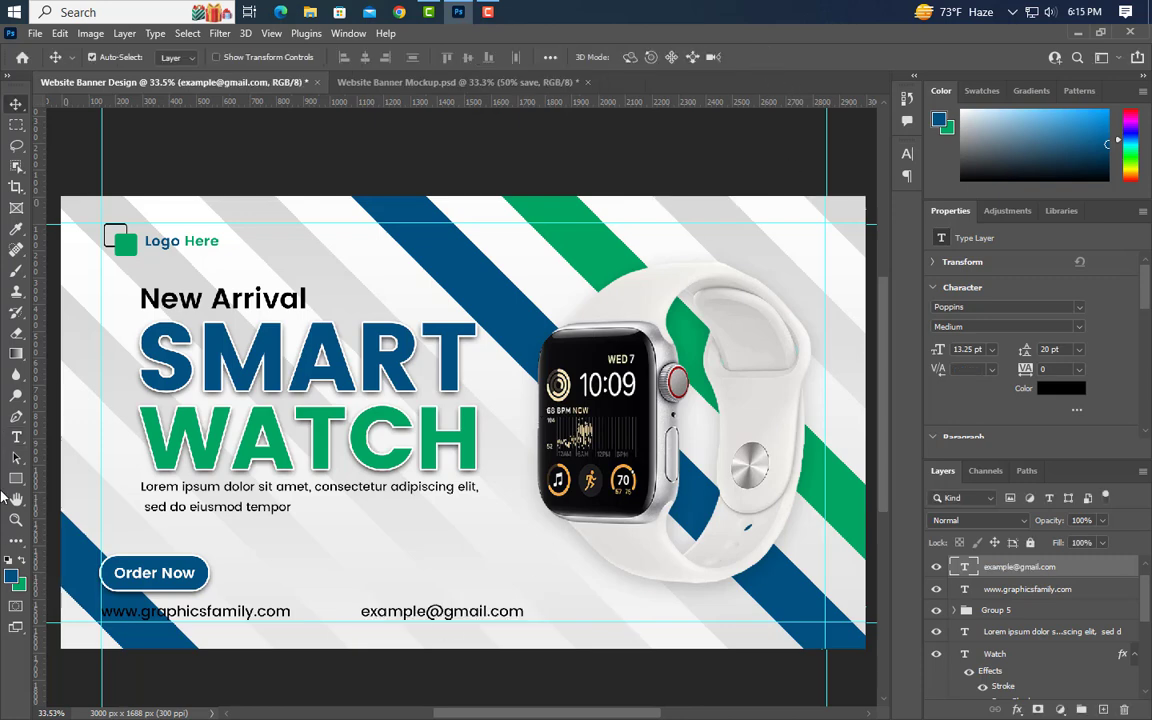
- Add the text "50% Save" on a new layer over the blue stripe at the banner's lower right
left_click(16, 438)
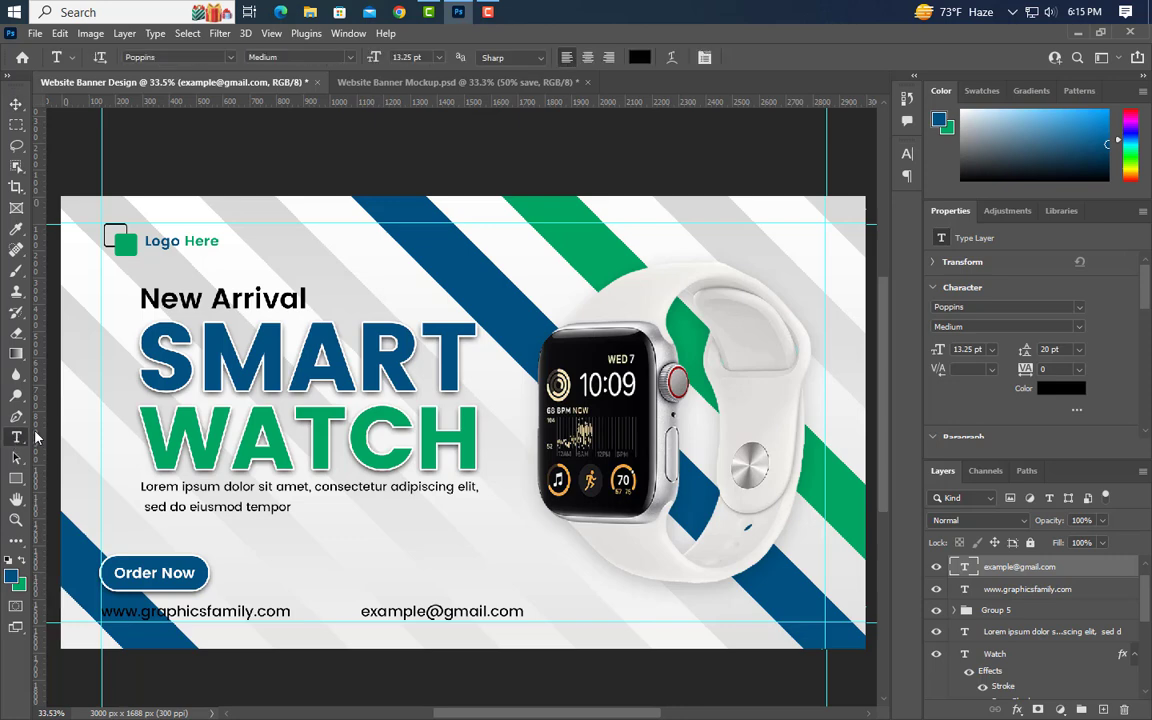
left_click(693, 607)
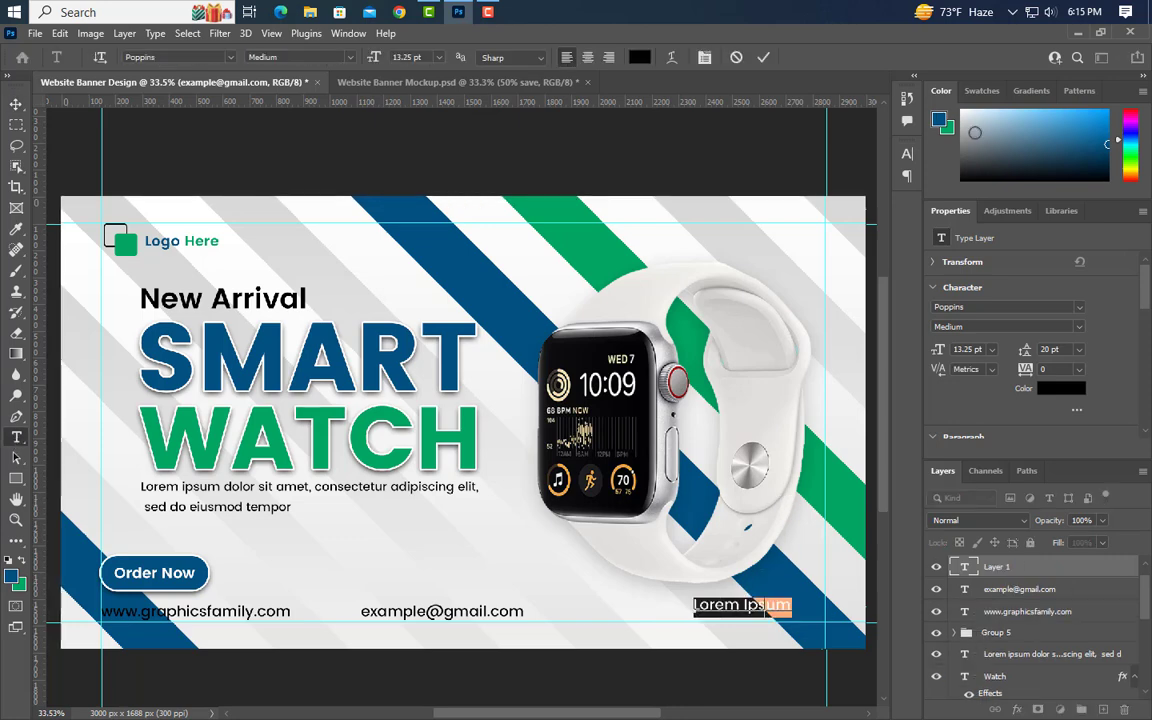
type("50% Save")
left_click(762, 57)
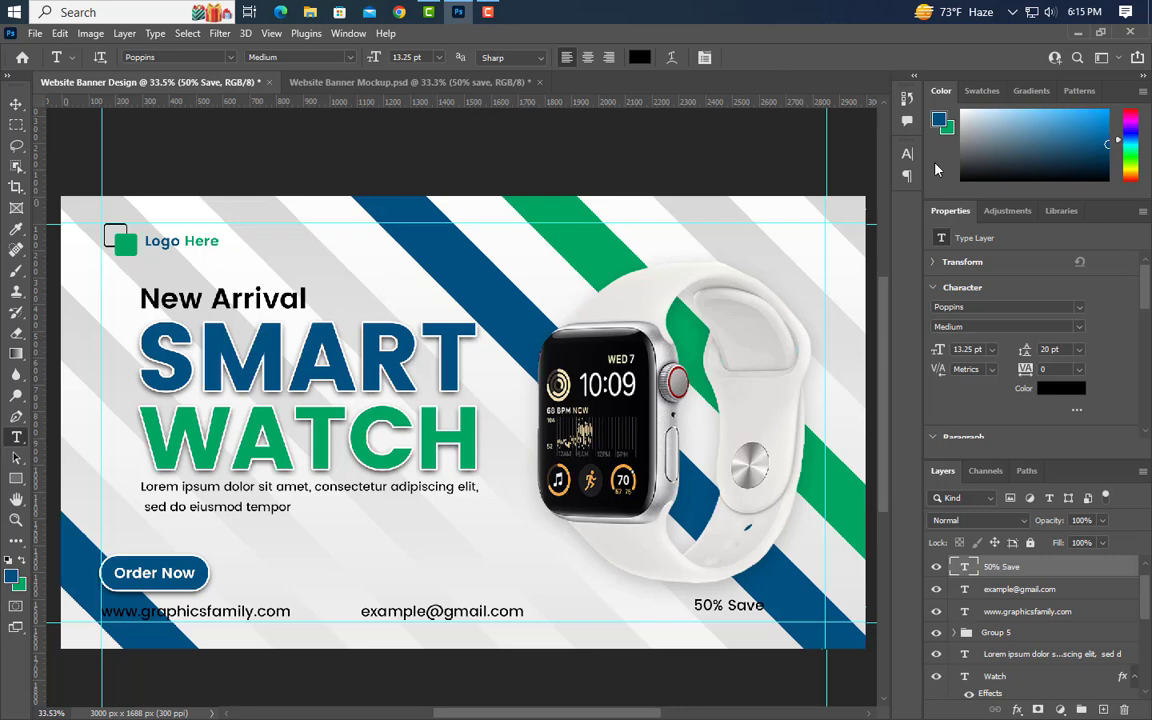
- Set the 50% Save text to all caps and color it white (ffffff)
left_click(906, 158)
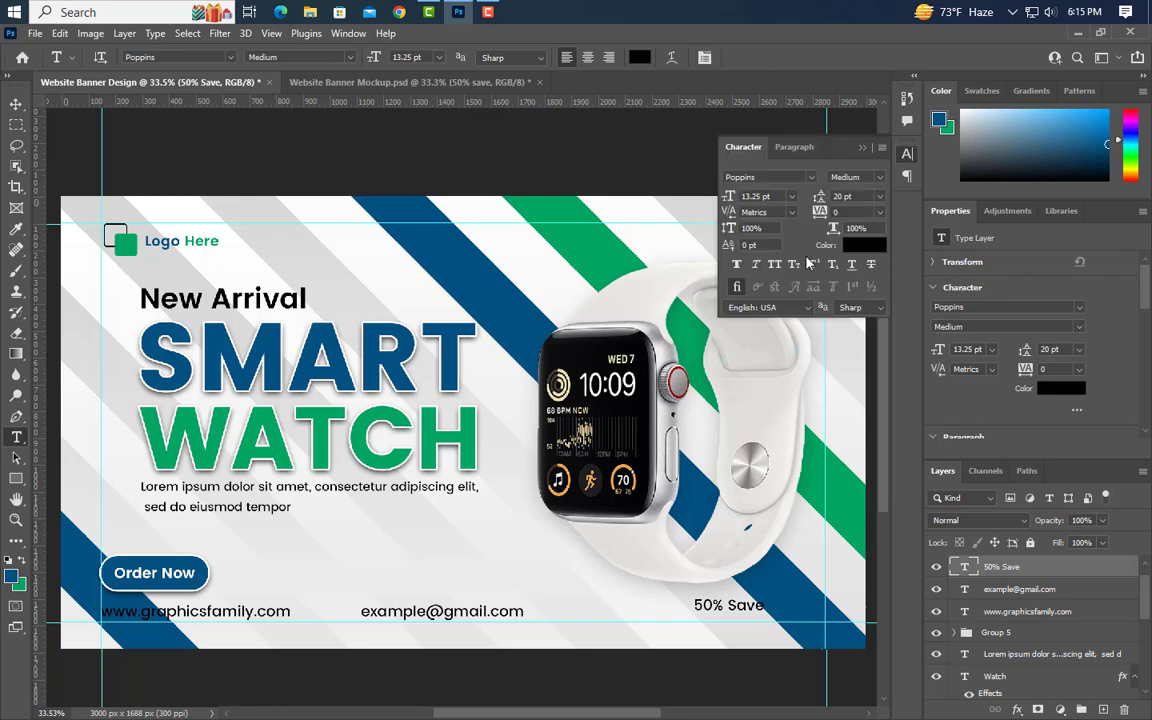
left_click(776, 266)
left_click(864, 245)
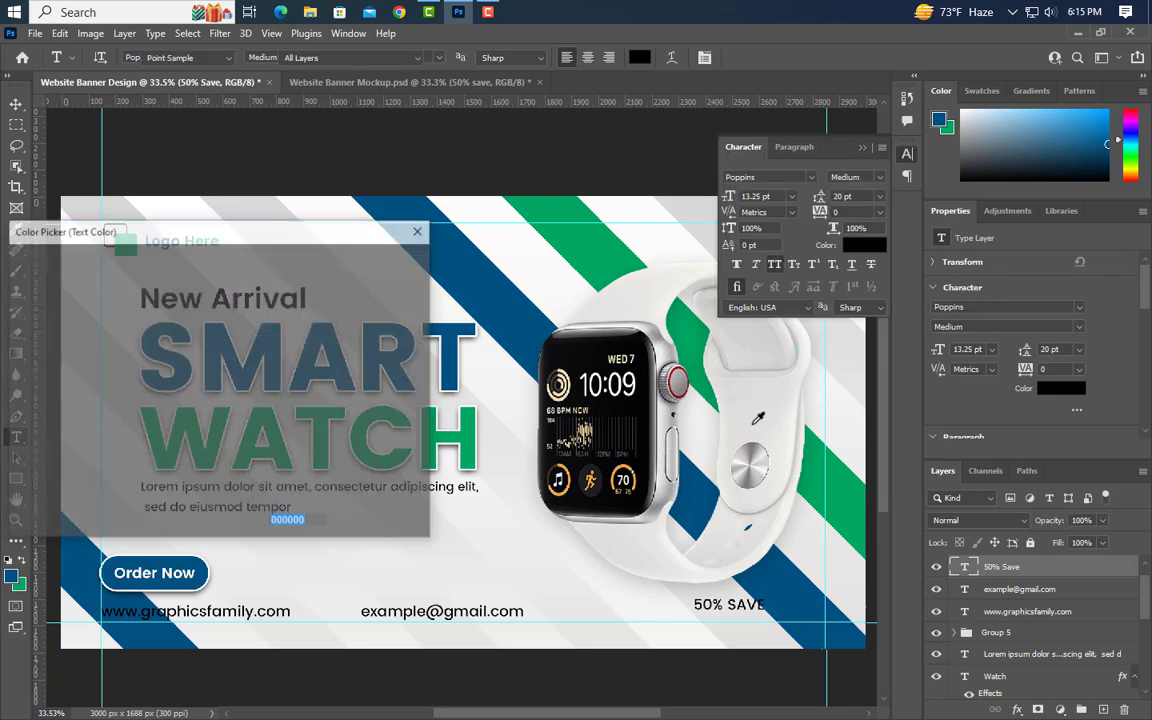
type("ffffff")
left_click(378, 261)
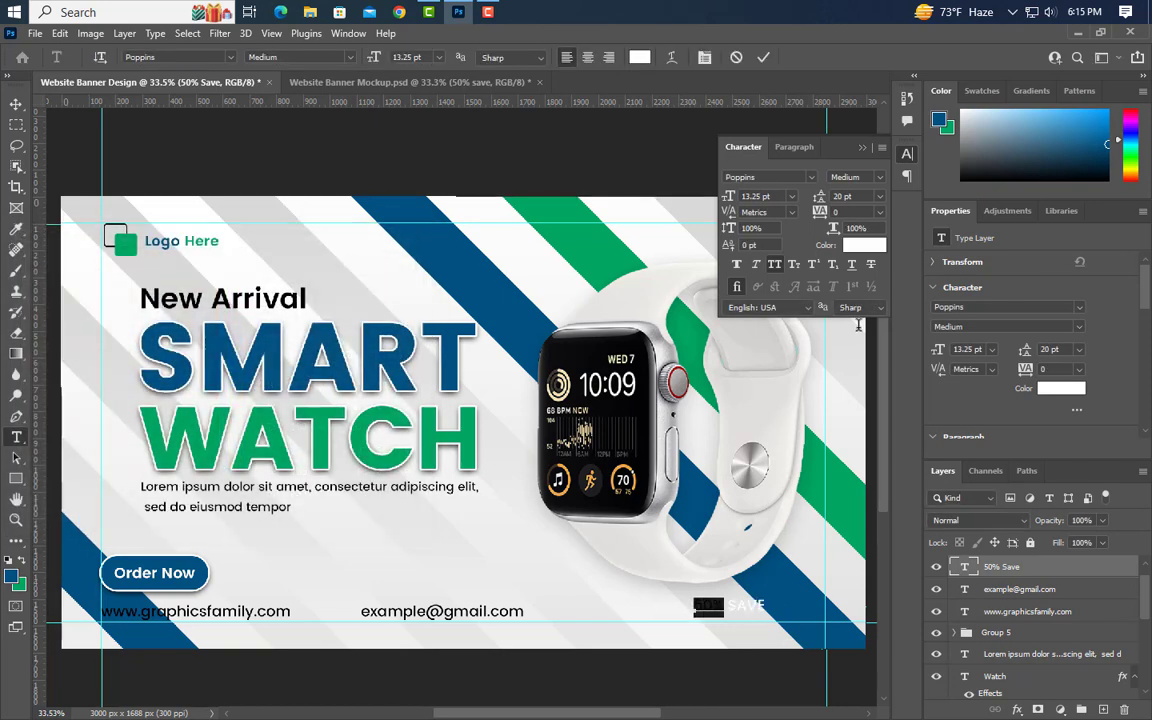
- Color the "50%" part with the stripe's green 00a662 and shift the 50% SAVE text right toward the right guide
left_click(639, 57)
left_click(607, 291)
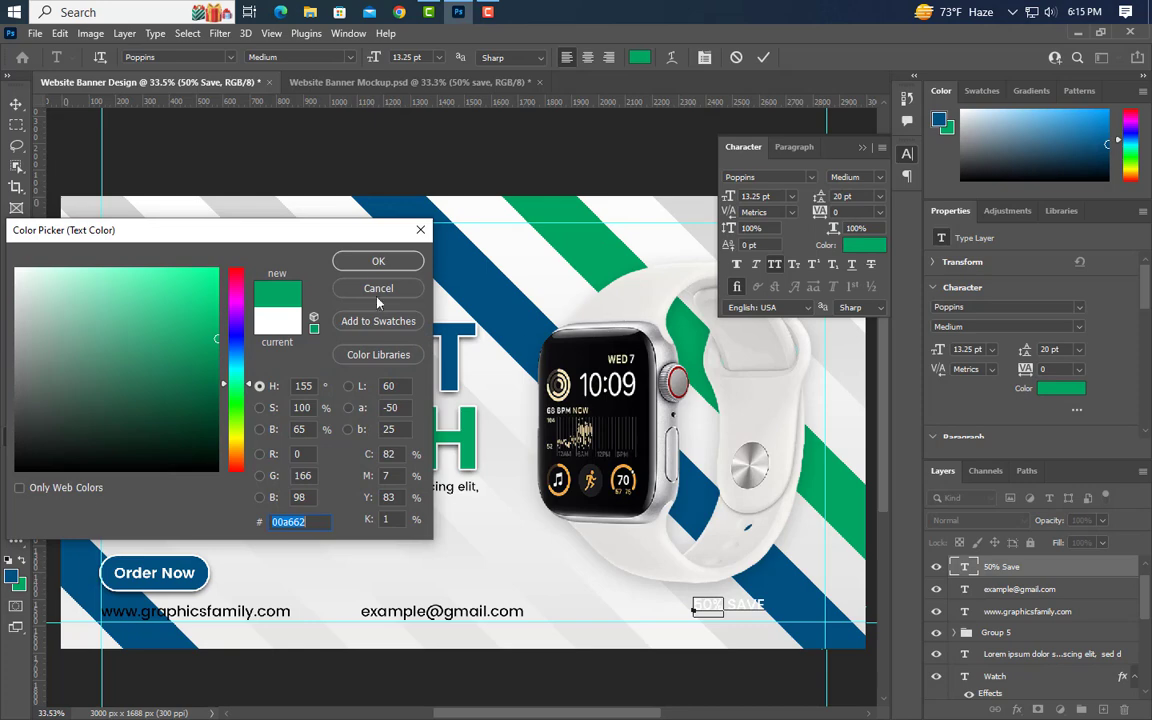
left_click(378, 261)
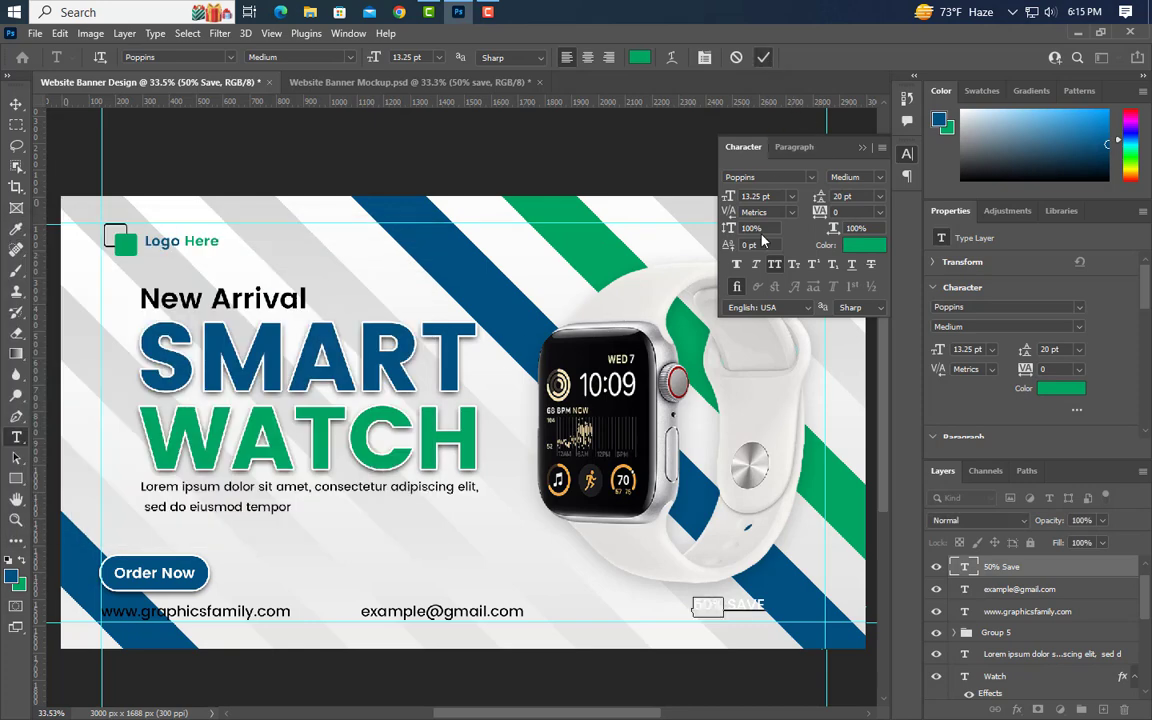
key("ctrl+Return")
left_click(907, 153)
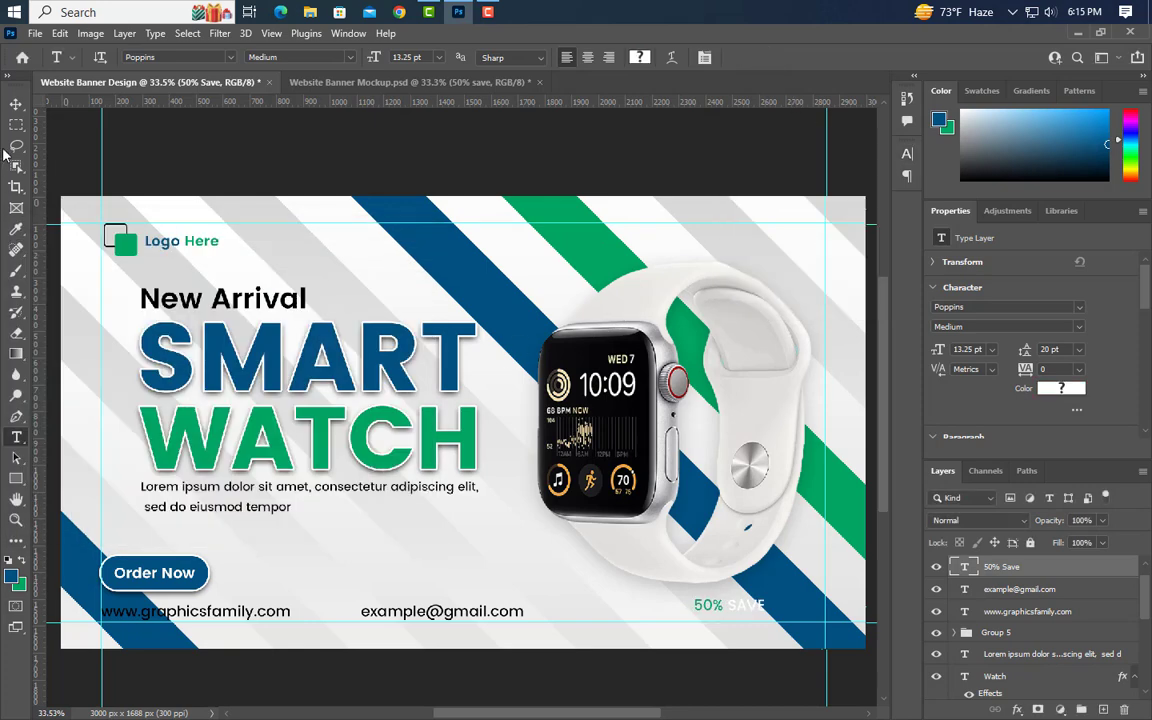
left_click(16, 104)
left_click_drag(757, 617, 795, 619)
- Draw a rectangle of about 417 × 108 px over the 50% SAVE text and round all its corners to 54 px
left_click(16, 481)
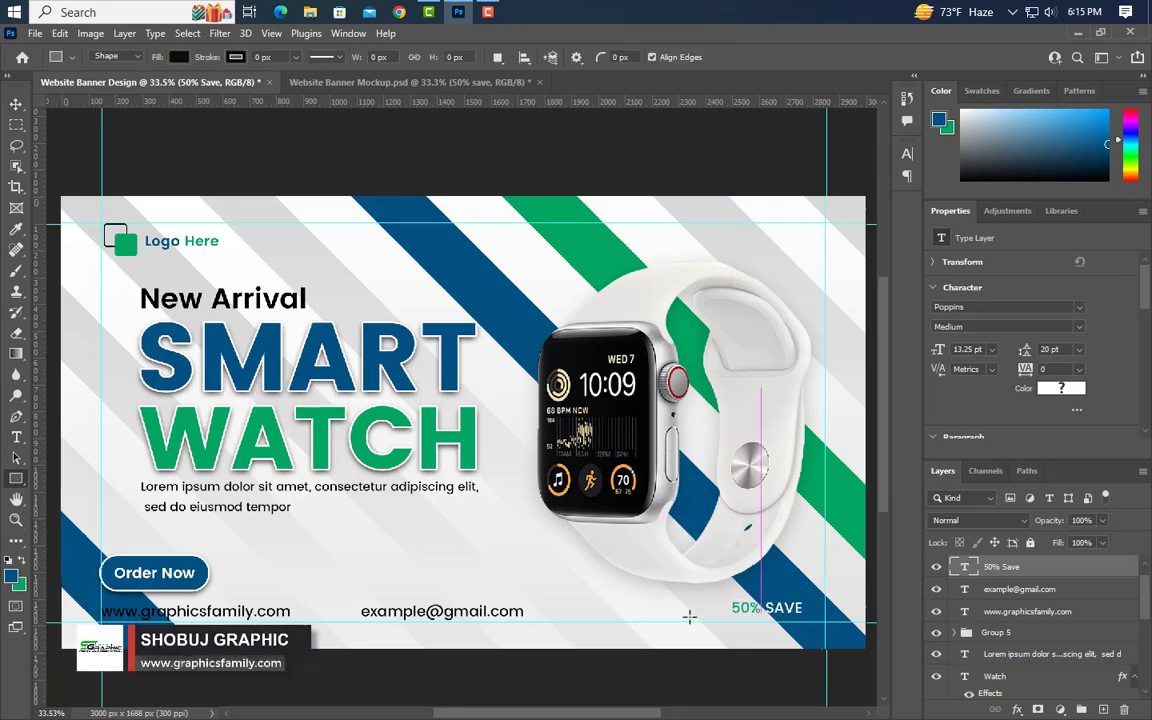
left_click_drag(707, 595, 818, 622)
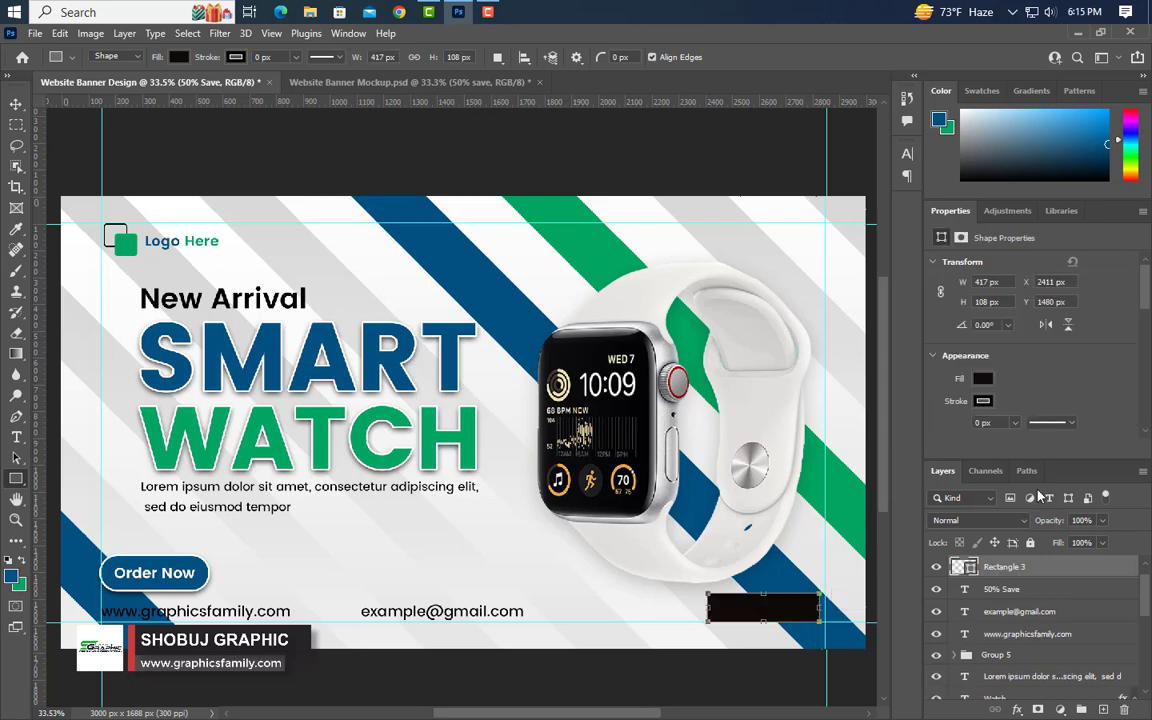
left_click_drag(962, 363, 1139, 364)
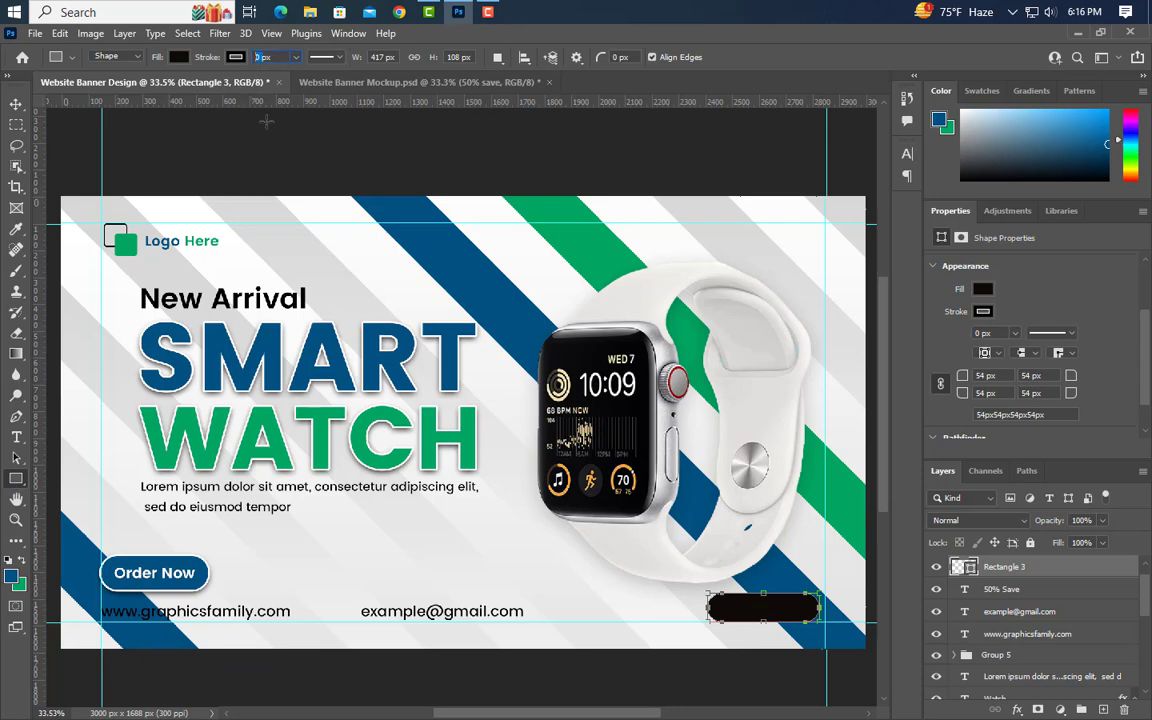
- Give the rounded rectangle around 50% SAVE a 5 px black stroke and remove its fill
key("Return")
left_click(176, 57)
left_click(87, 88)
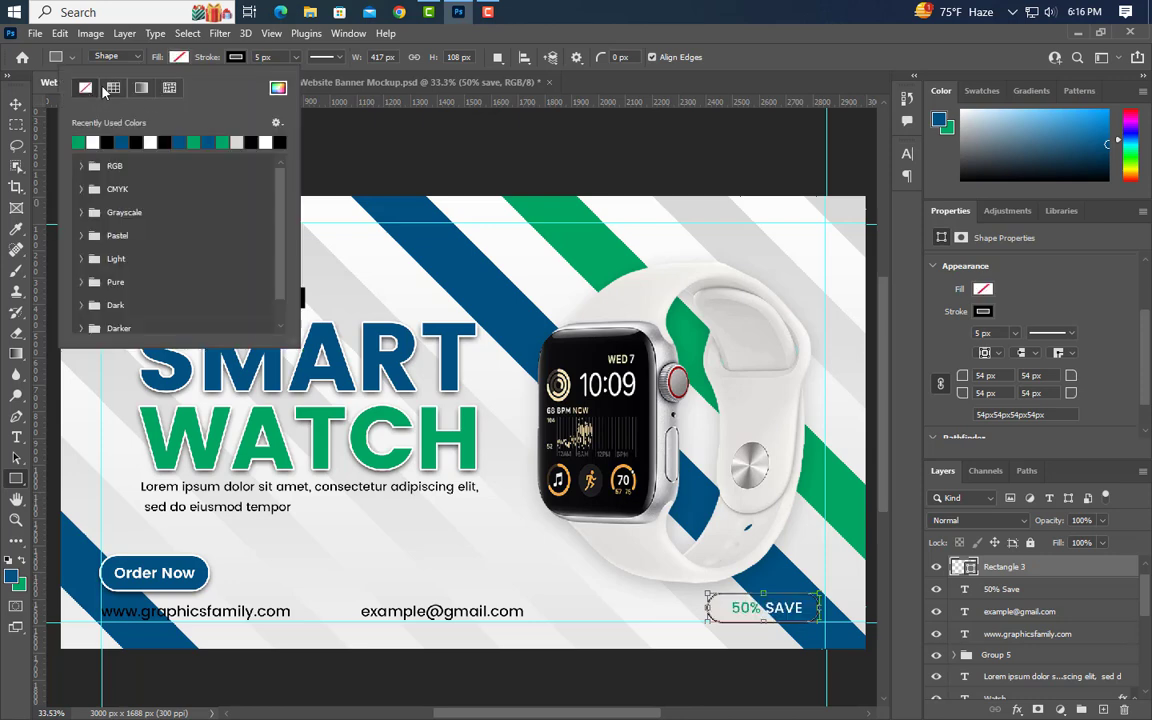
- Center the 50% SAVE text inside the outlined rounded rectangle and clear the selection
left_click(15, 103)
left_click(15, 103)
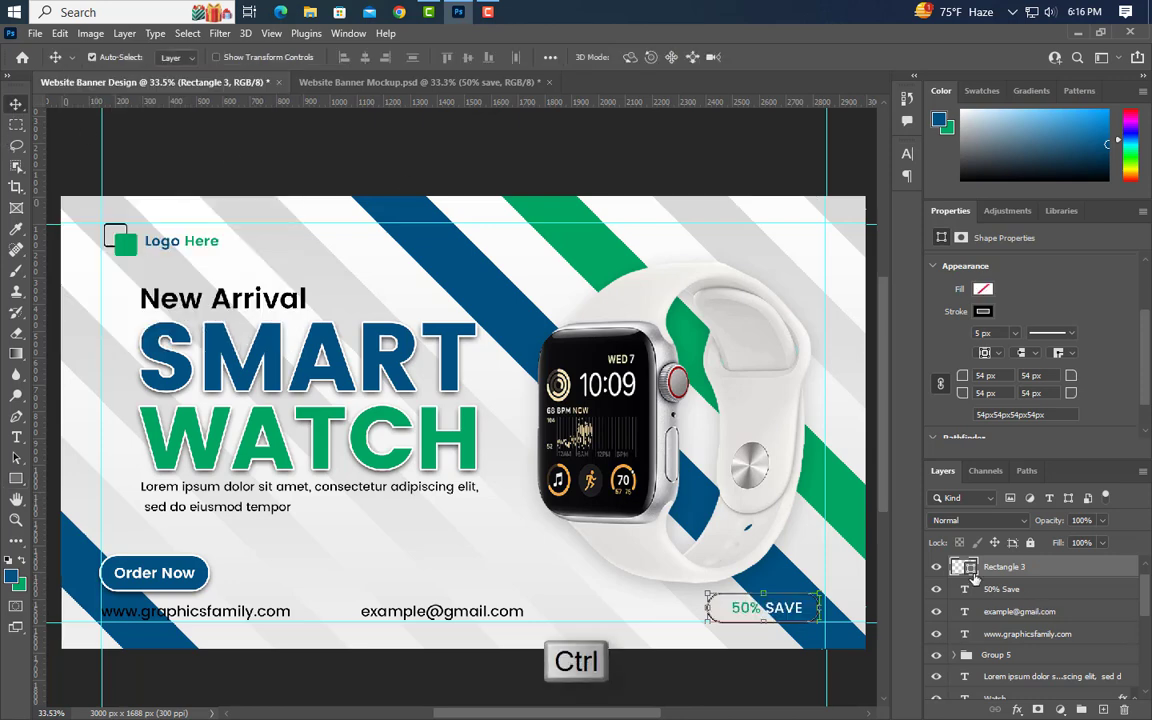
left_click(765, 607)
scroll(760, 365, "up", 2)
key("ctrl+d")
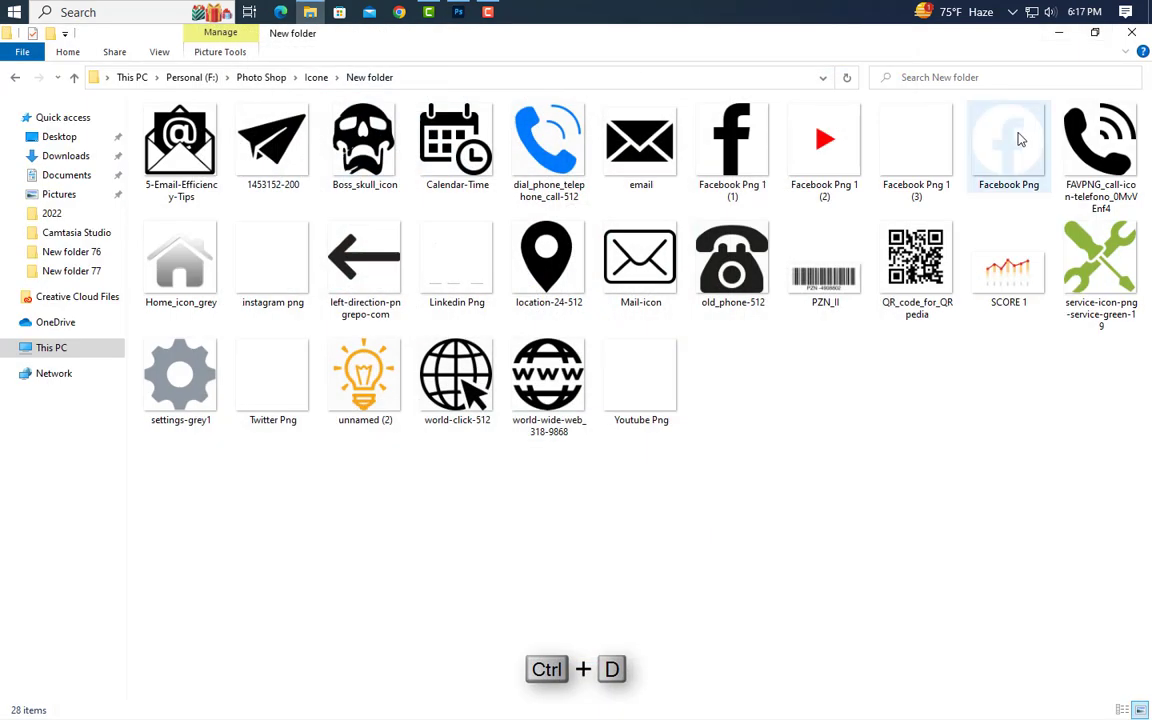
- Place the Instagram, Twitter and Youtube PNG icons from the icon folder into the Photoshop banner document at their default size
left_click(252, 258)
left_click(280, 385, "ctrl")
left_click(680, 413, "ctrl")
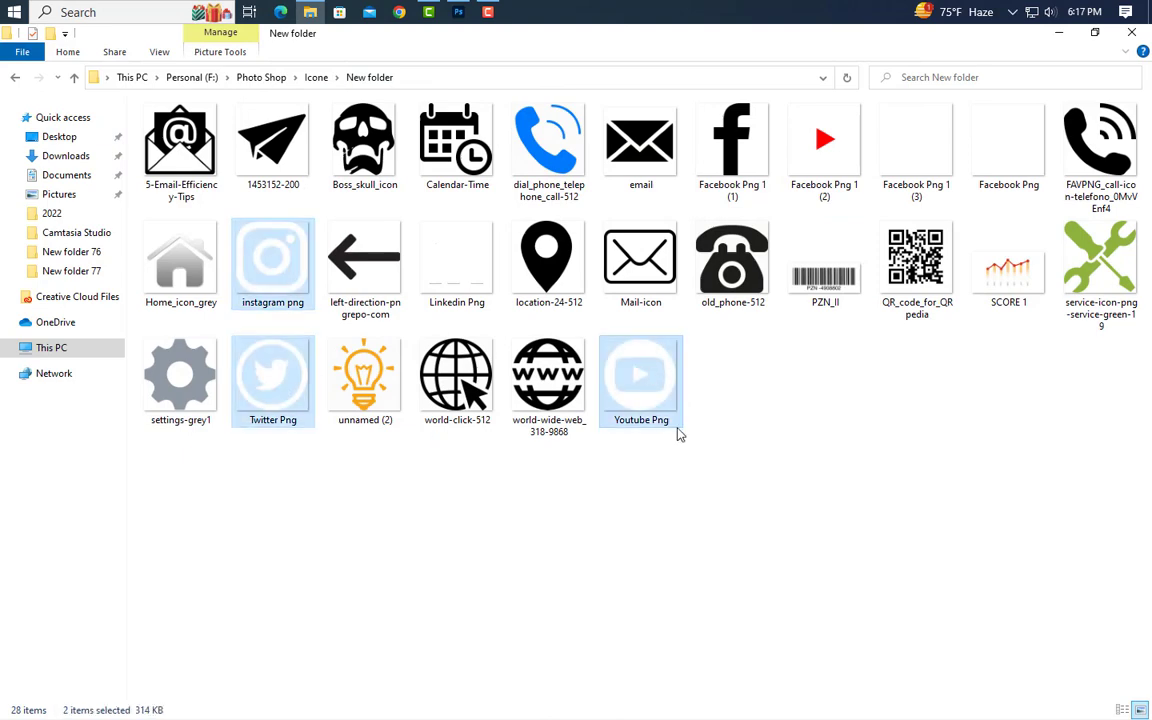
left_click(458, 12)
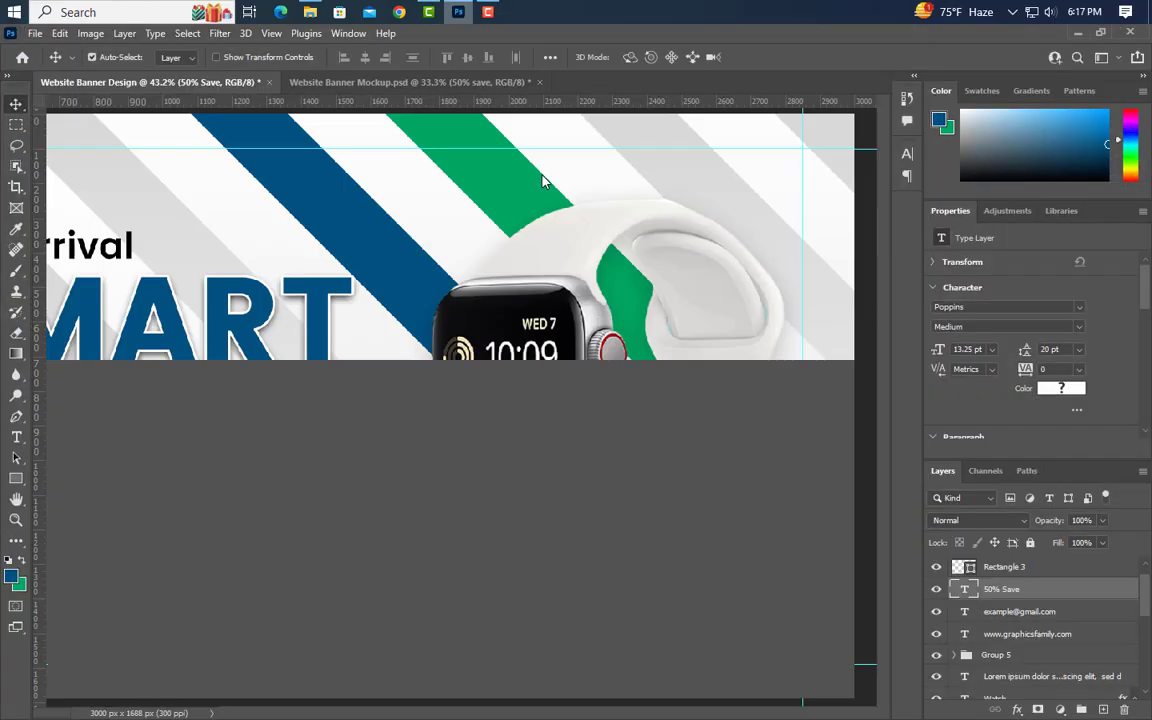
left_click_drag(651, 478, 651, 478)
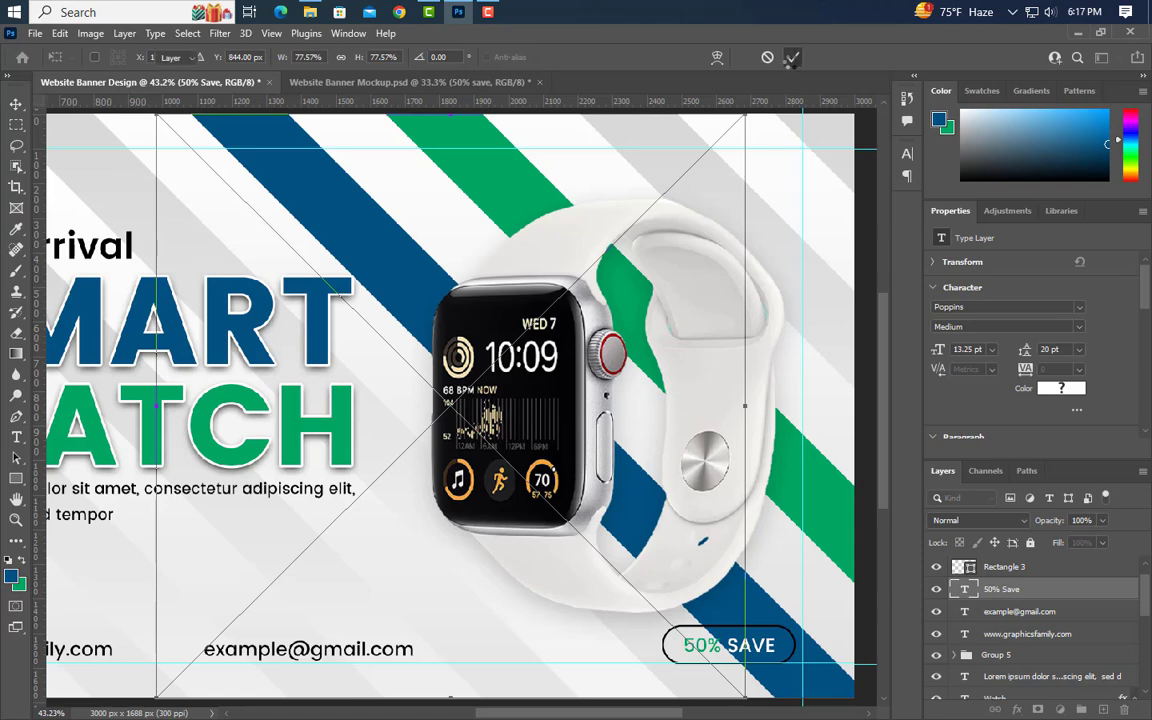
left_click(792, 57)
left_click(792, 57)
left_click(792, 57)
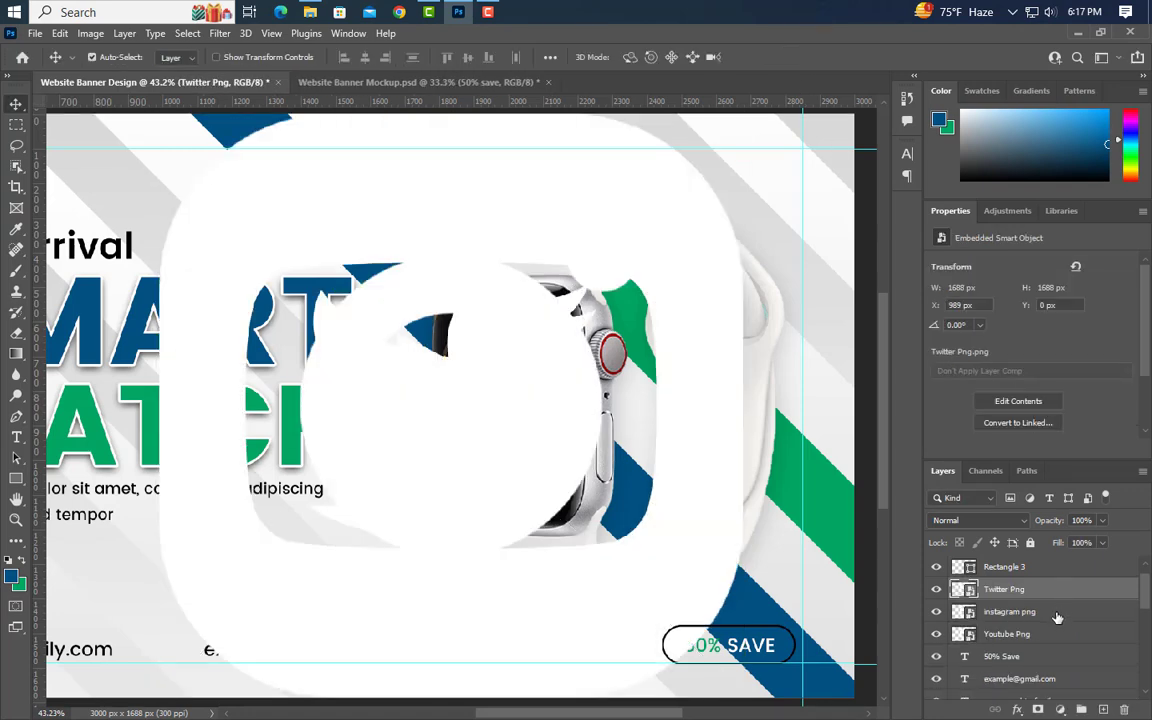
- Group the three social icon layers and give the group a black (000000) Color Overlay
left_click(1055, 633, "shift")
left_click(1081, 710)
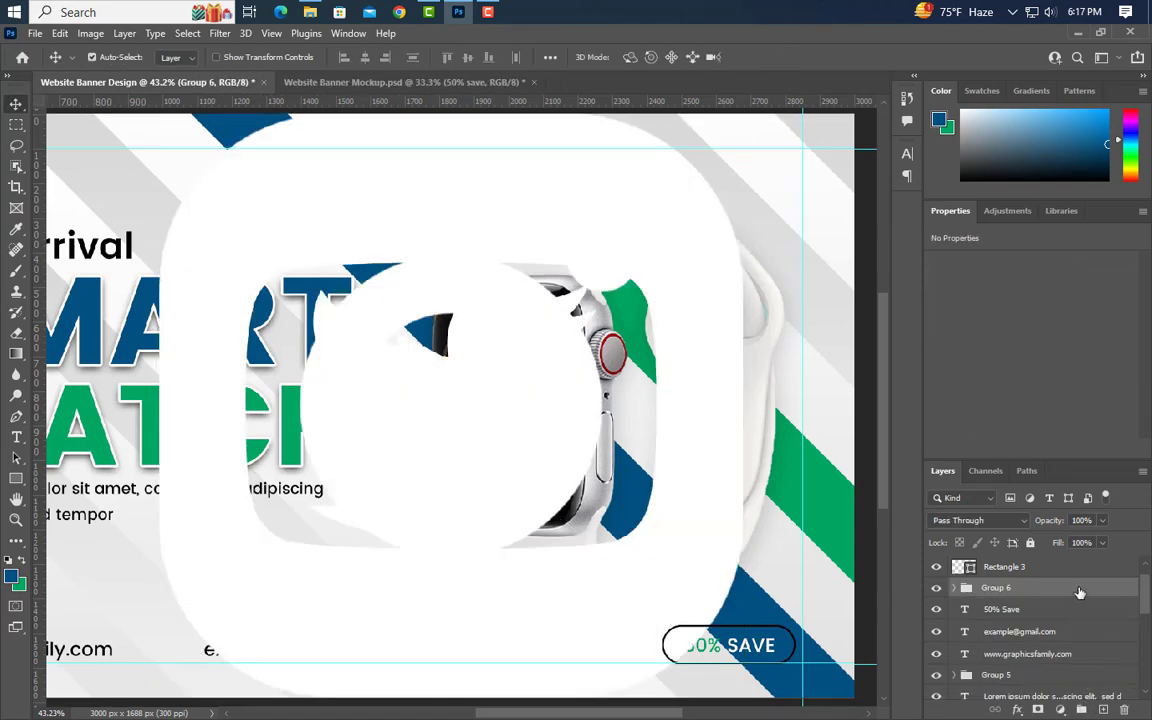
double_click(1079, 591)
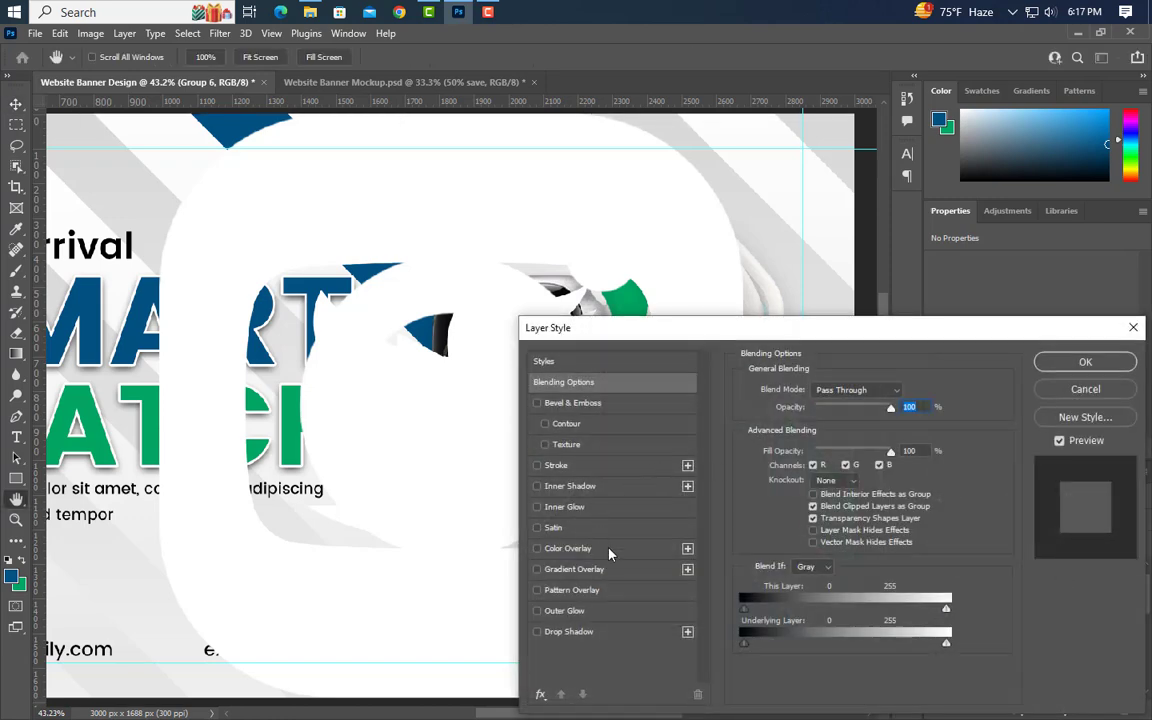
left_click(572, 548)
left_click(907, 390)
type("000000")
left_click(378, 261)
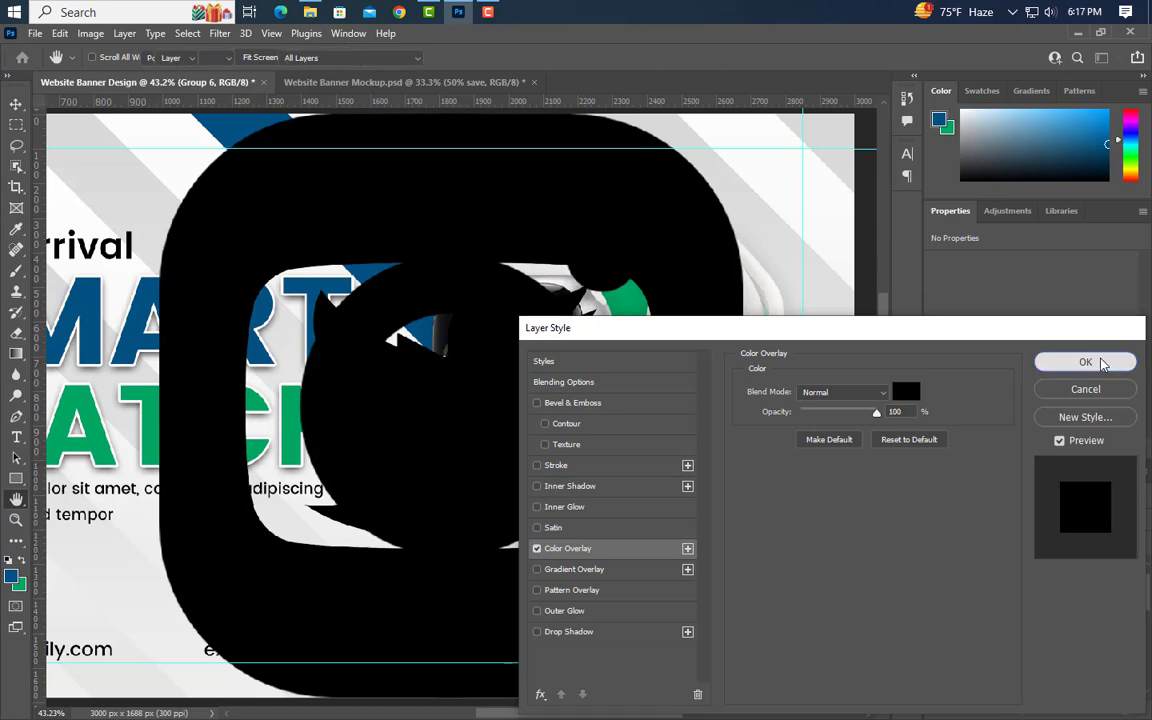
left_click(1085, 362)
- Scale the social icon group down to about 3.49% and place it inside the guides' intersection at the banner's upper-right corner
key("ctrl+t")
left_click_drag(160, 405, 760, 193)
left_click_drag(723, 230, 780, 170)
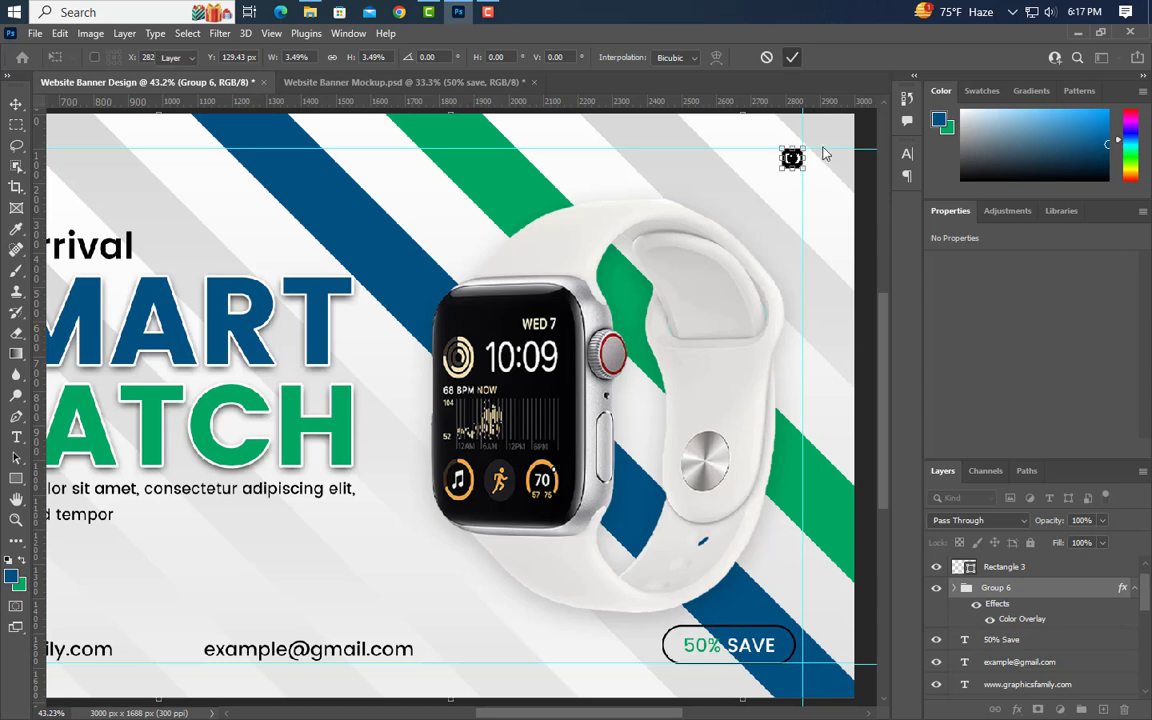
key("Return")
- Spread the stacked icons into a row by moving Twitter left of YouTube and Instagram left of Twitter, to X 2629 px
left_click_drag(790, 158, 765, 158)
left_click(792, 158)
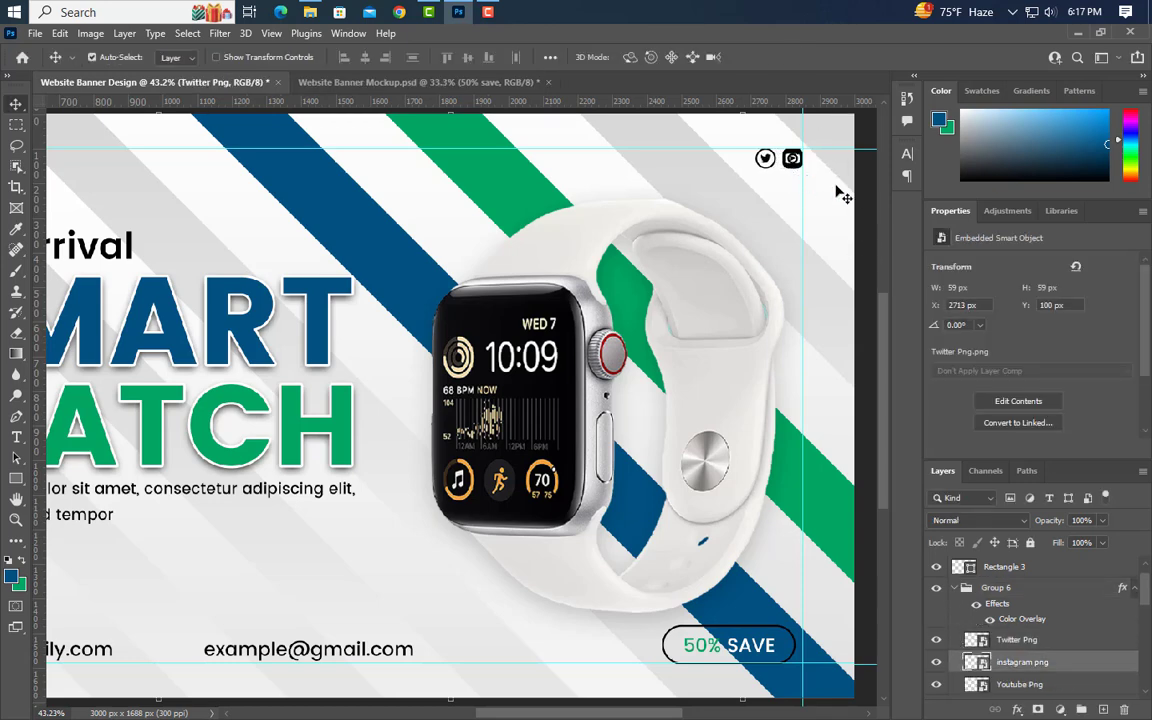
key("shift+Left")
key("shift+Left")
key("shift+Left")
key("shift+Left")
key("shift+Left")
key("shift+Left")
key("shift+Left")
key("shift+Left")
key("shift+Left")
key("shift+Left")
key("shift+Left")
key("shift+Left")
key("shift+Left")
key("shift+Left")
key("Left")
key("Left")
key("Left")
key("Left")
key("Left")
scroll(755, 482, "down", 3)
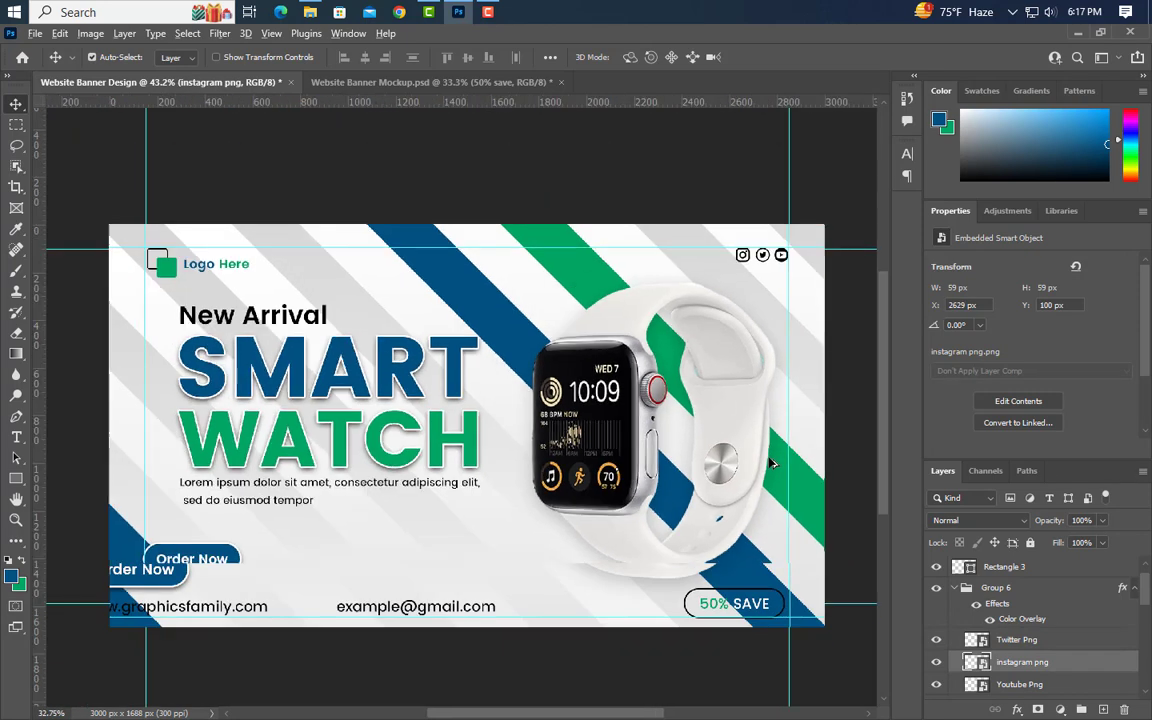